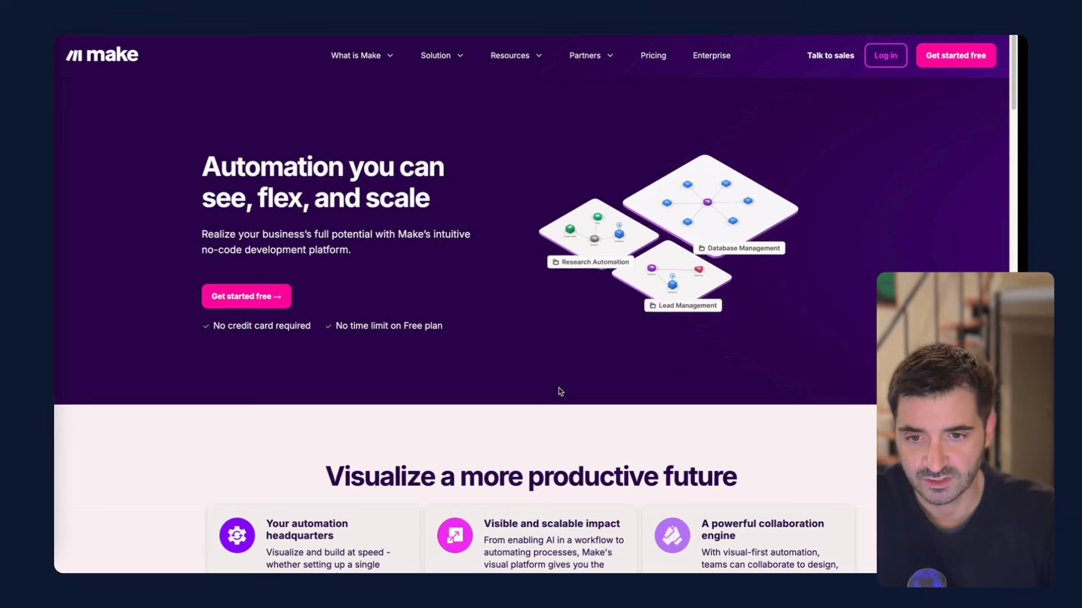
scroll(561, 392, "down", 5)
scroll(561, 391, "down", 1)
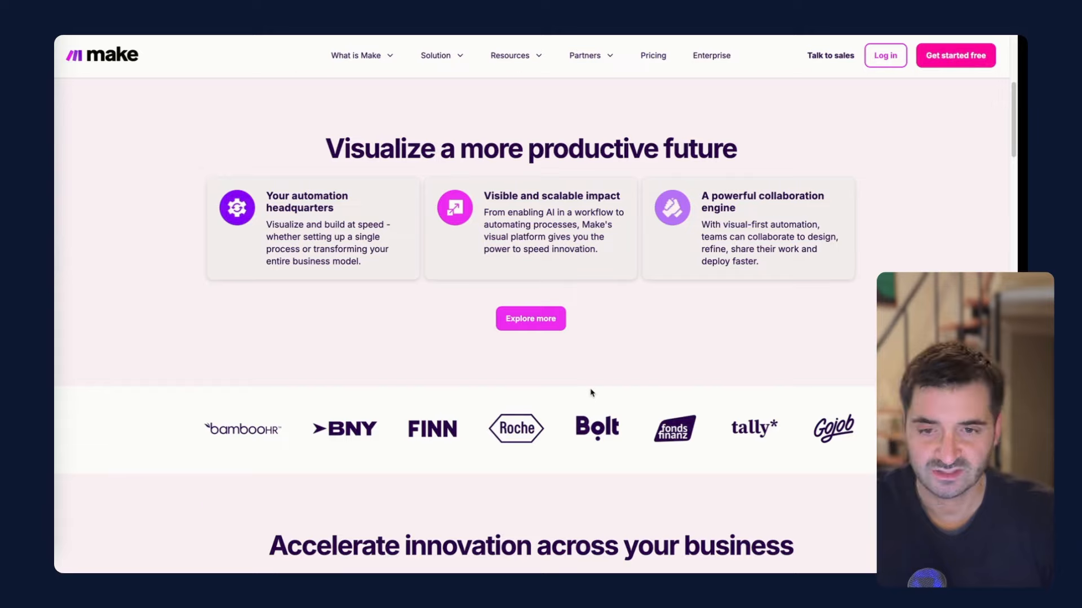
scroll(591, 392, "down", 6)
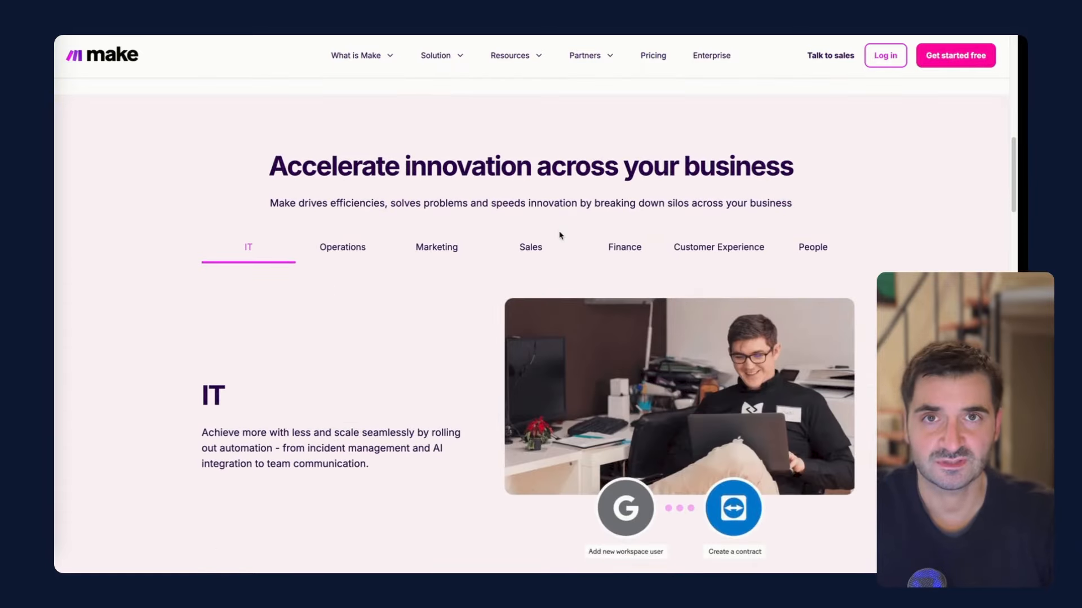
scroll(560, 236, "up", 15)
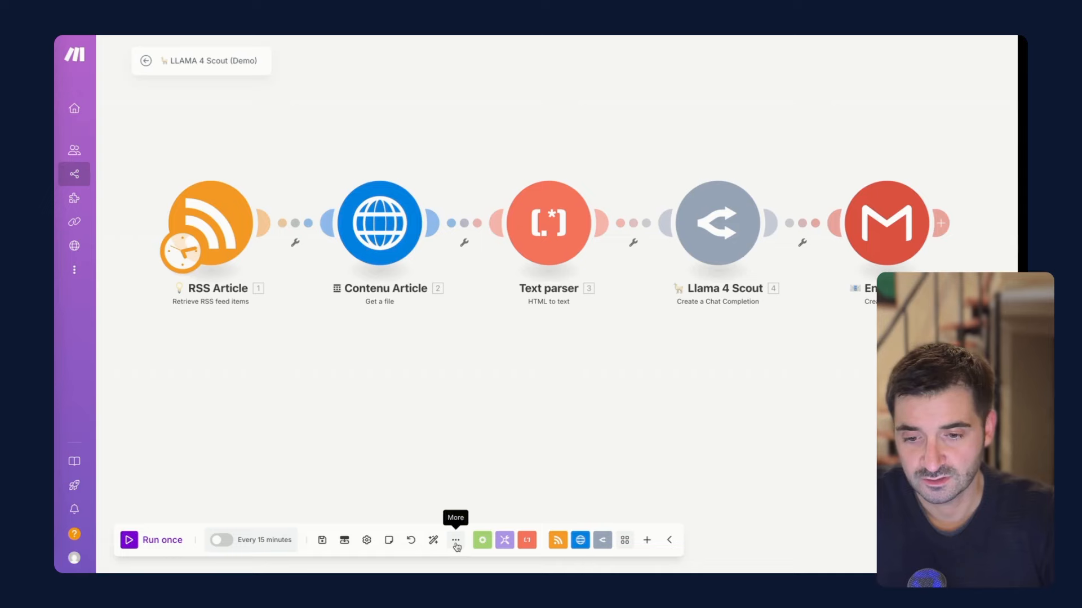
left_click(456, 541)
left_click(595, 418)
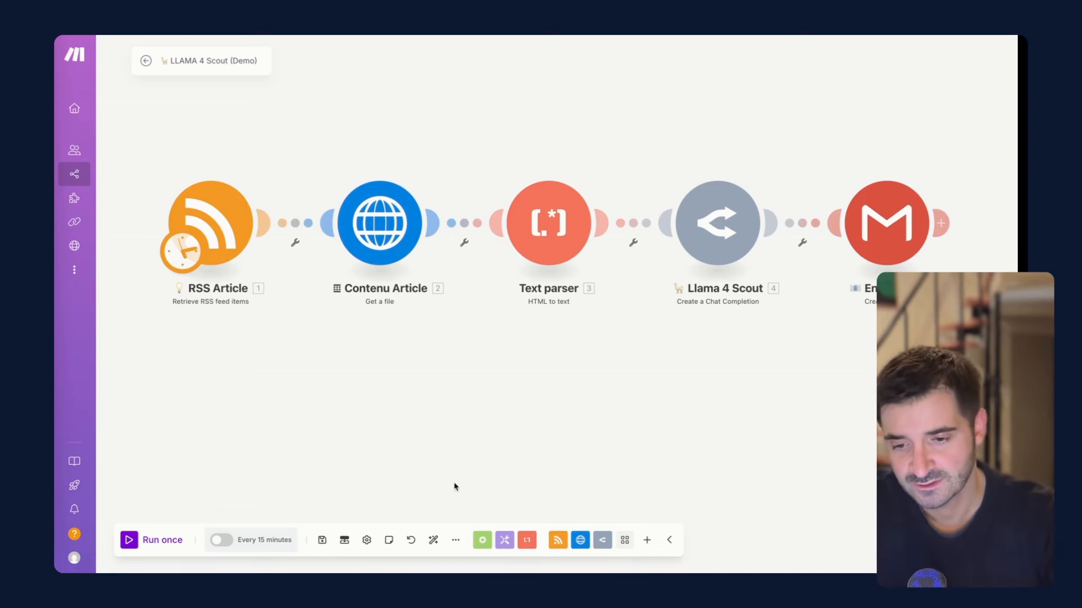
left_click(454, 541)
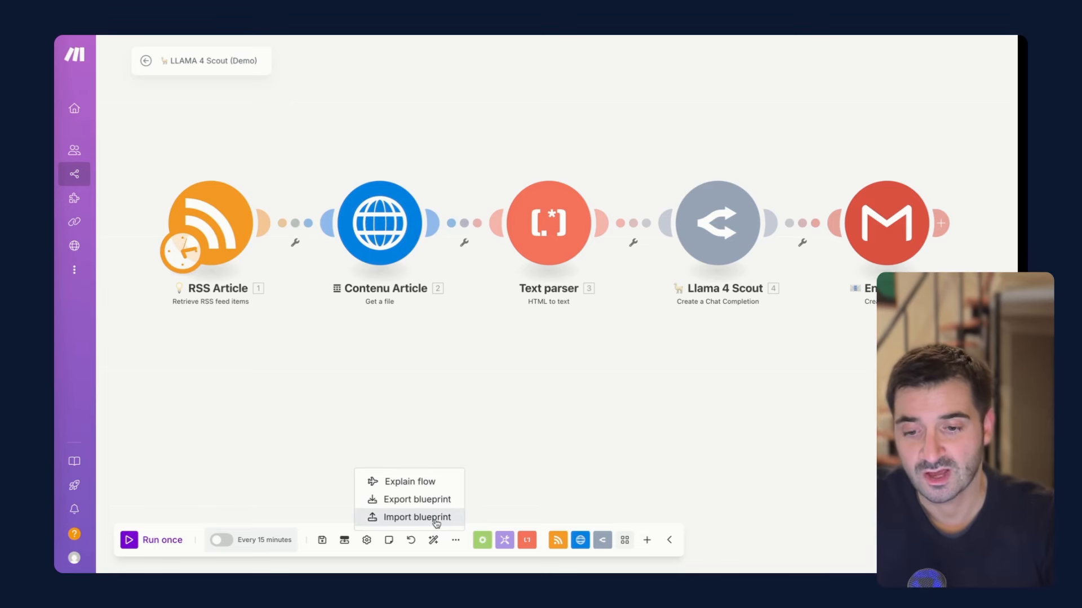
left_click(573, 468)
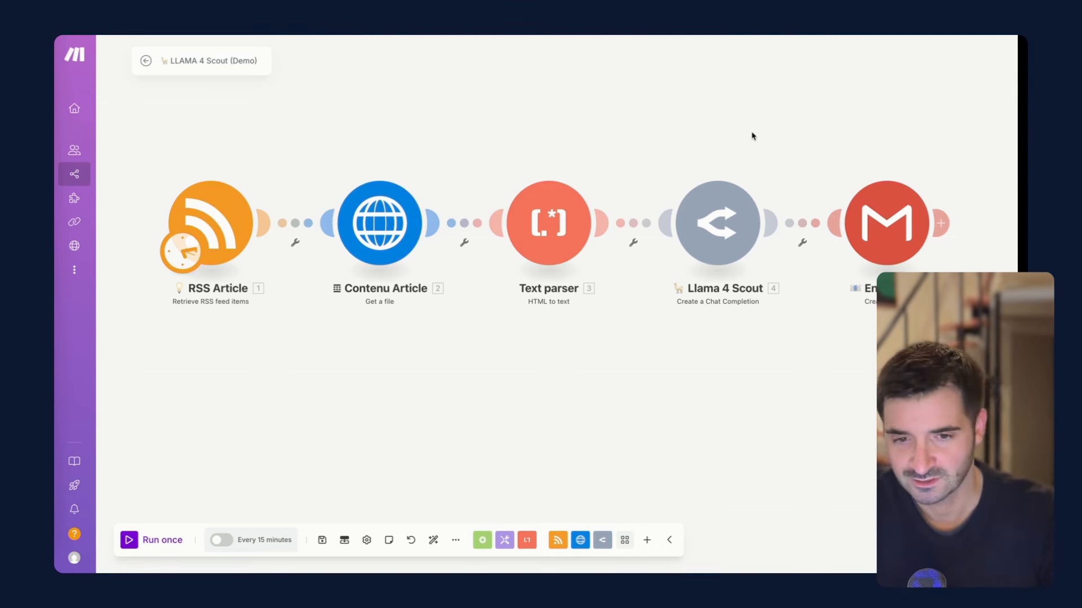
Step: Clear the existing modules from the scenario and add an RSS module with the Retrieve RSS feed items action
left_click_drag(154, 135, 168, 147)
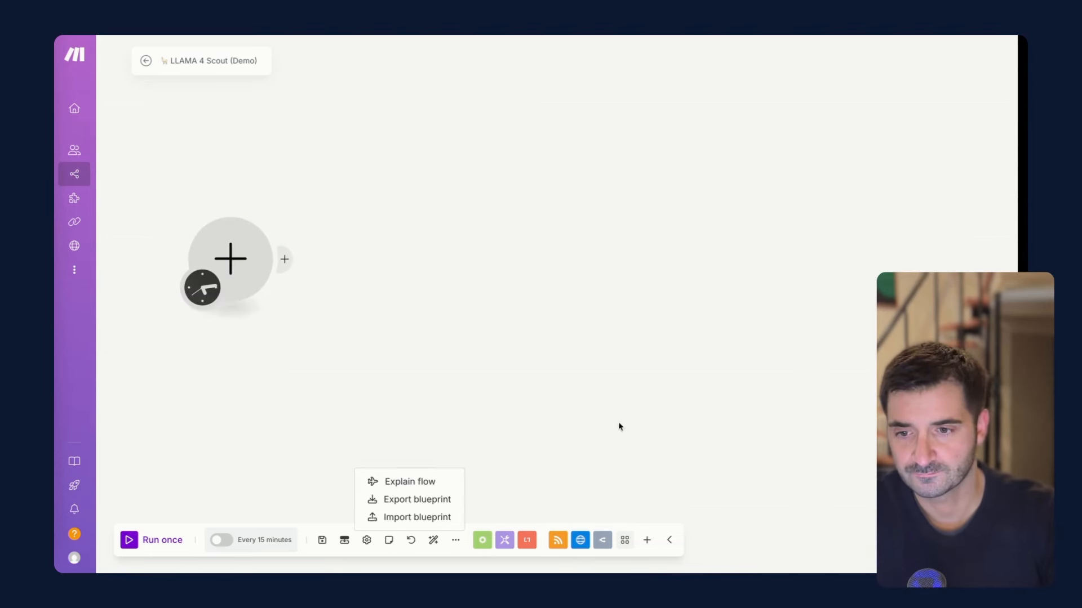
left_click(233, 260)
left_click(328, 165)
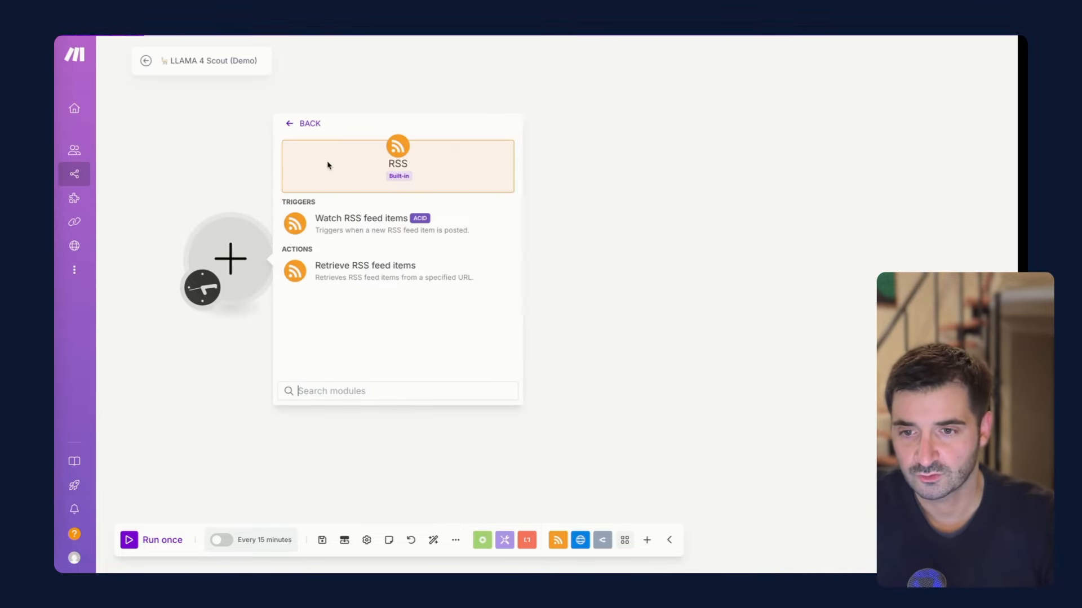
left_click(363, 267)
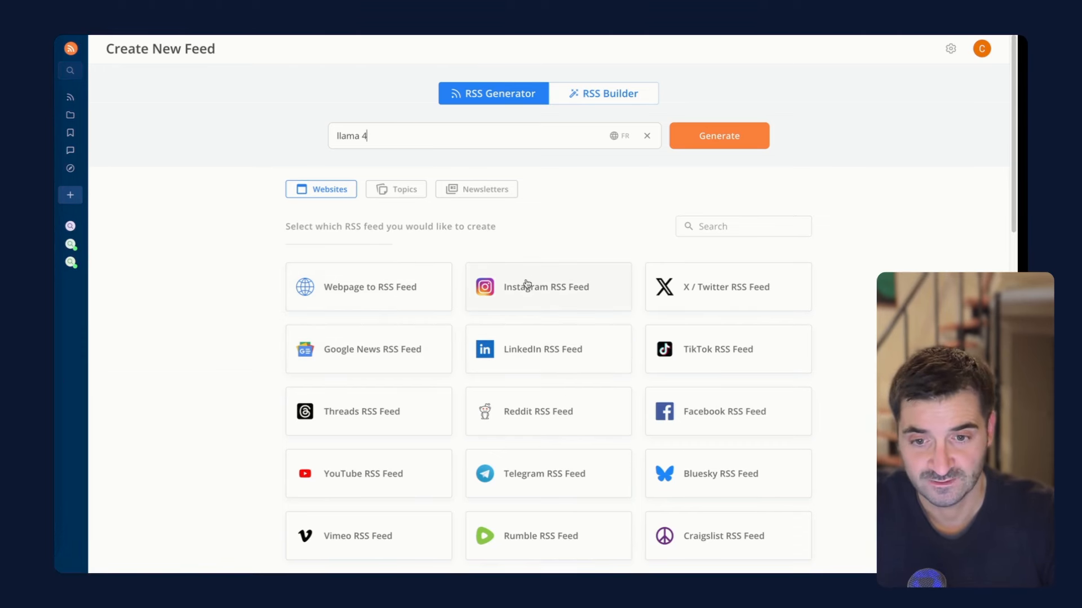
Step: In RSS.app, generate a new RSS feed from the keyword "llama 4"
scroll(579, 417, "down", 5)
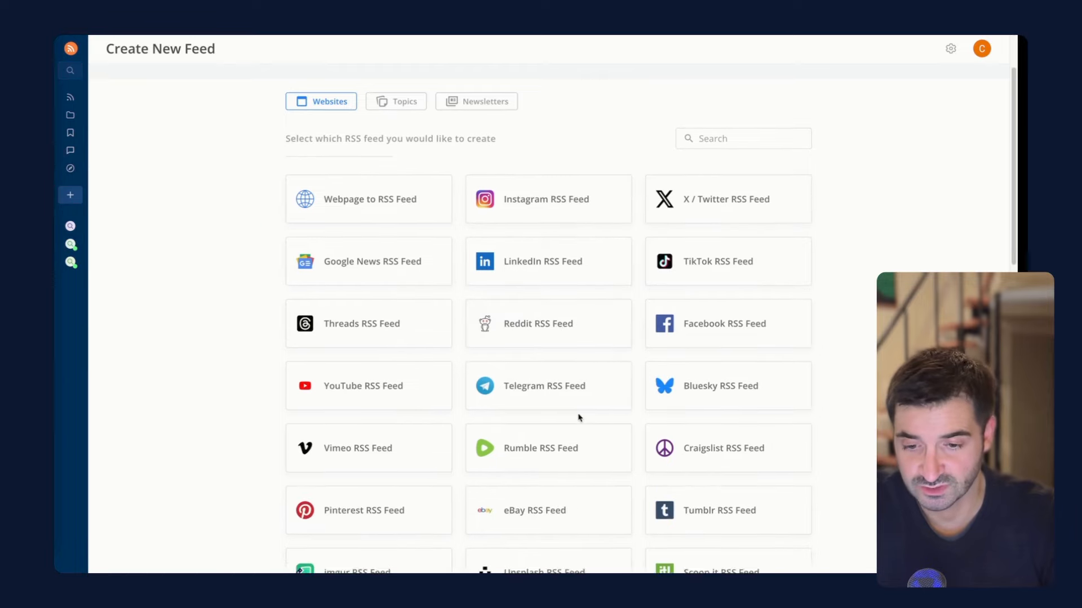
scroll(629, 217, "up", 5)
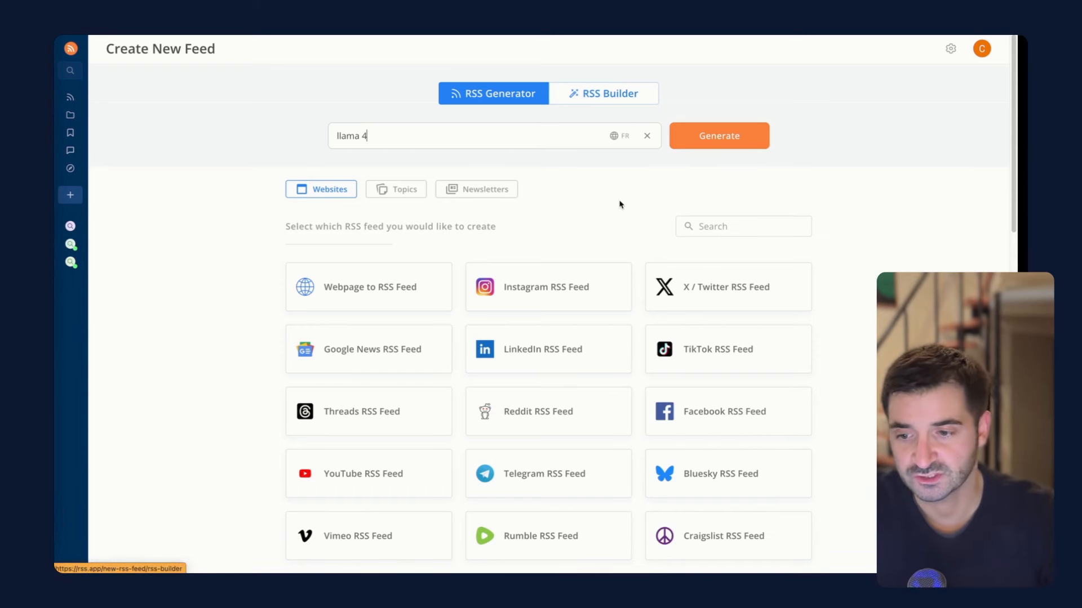
left_click_drag(371, 138, 330, 135)
left_click(396, 143)
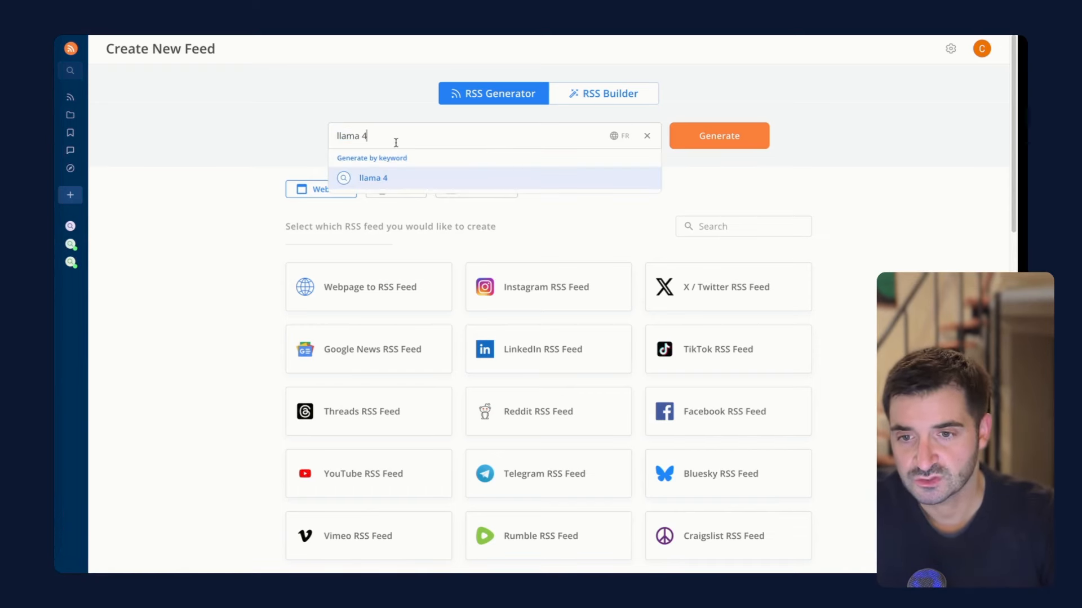
left_click(713, 140)
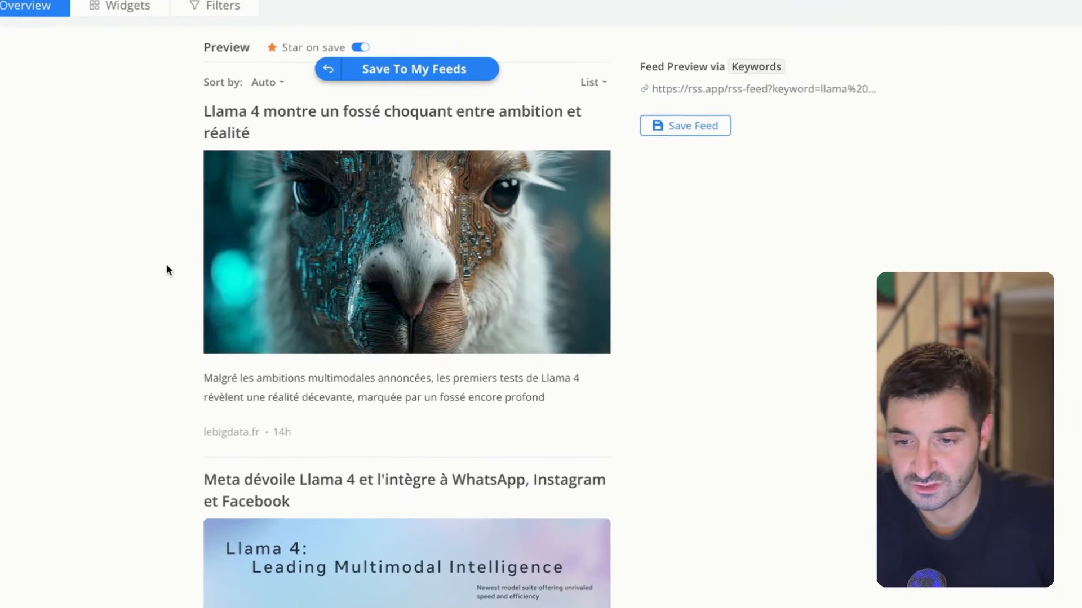
Step: Look through the articles in the preview of the llama 4 feed, checking their topics, sources and dates
scroll(167, 264, "down", 1)
scroll(166, 264, "up", 1)
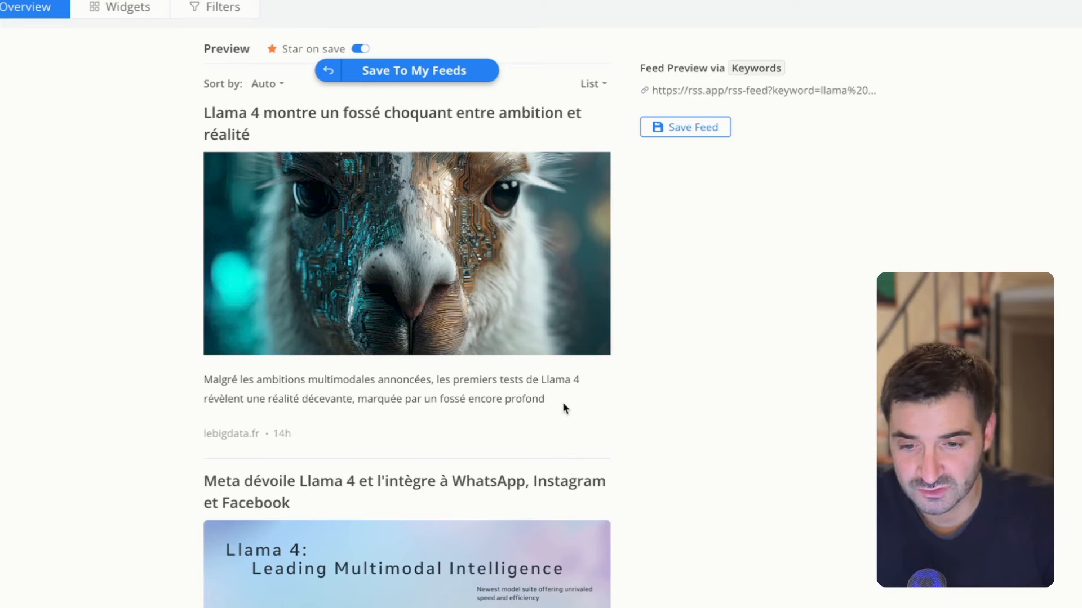
scroll(641, 388, "down", 3)
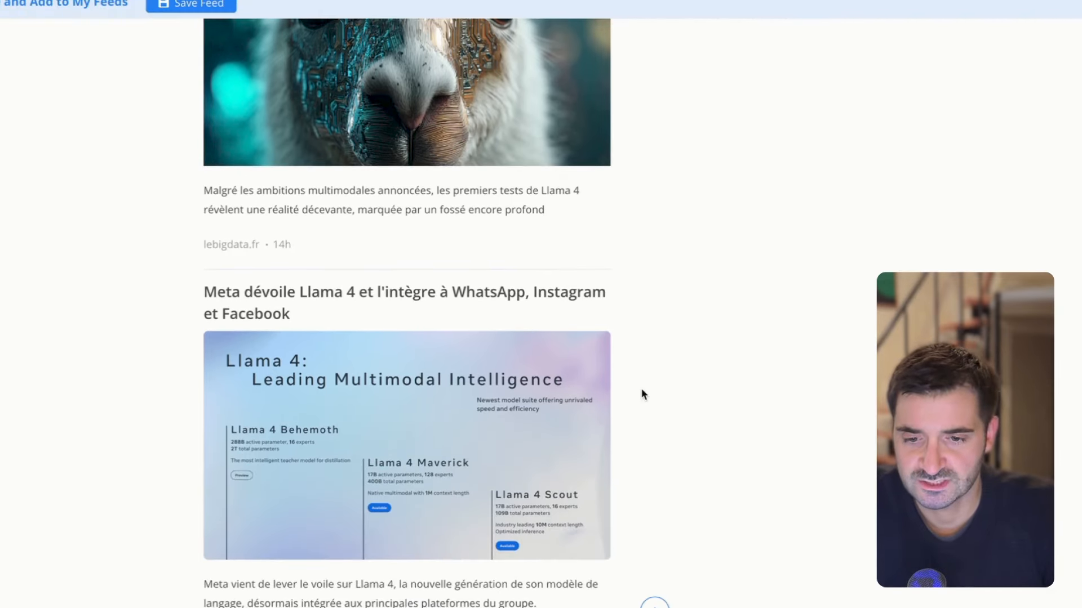
scroll(641, 389, "down", 4)
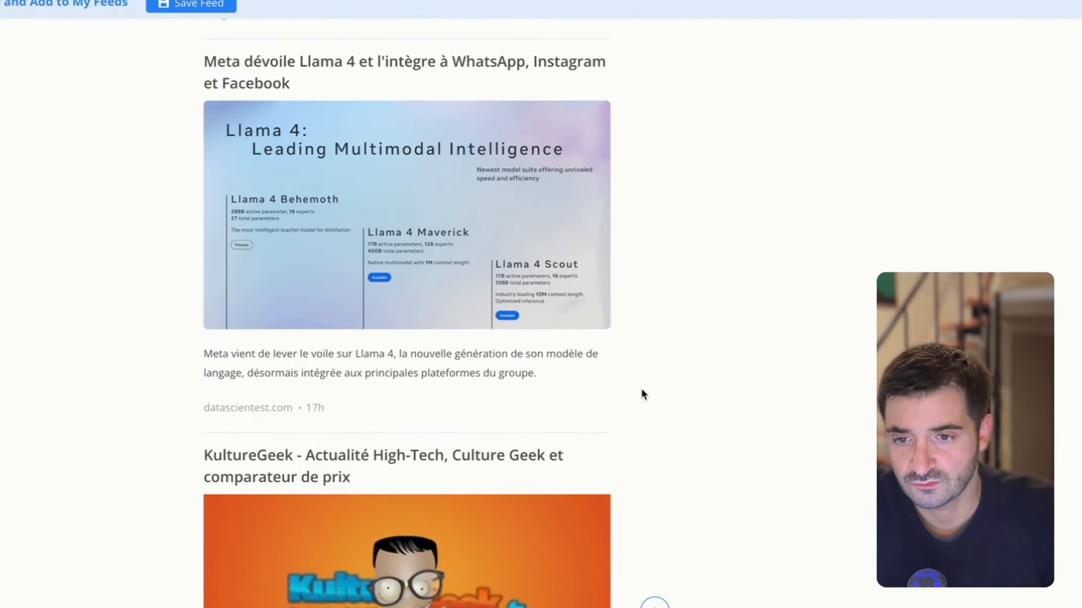
scroll(642, 389, "up", 1)
scroll(642, 390, "up", 1)
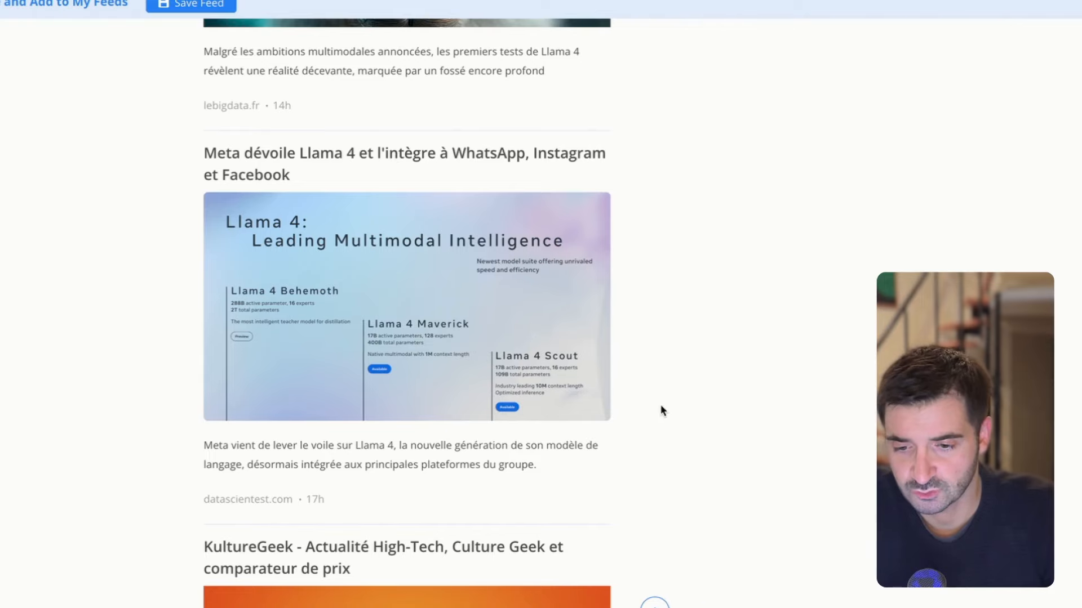
scroll(663, 410, "down", 9)
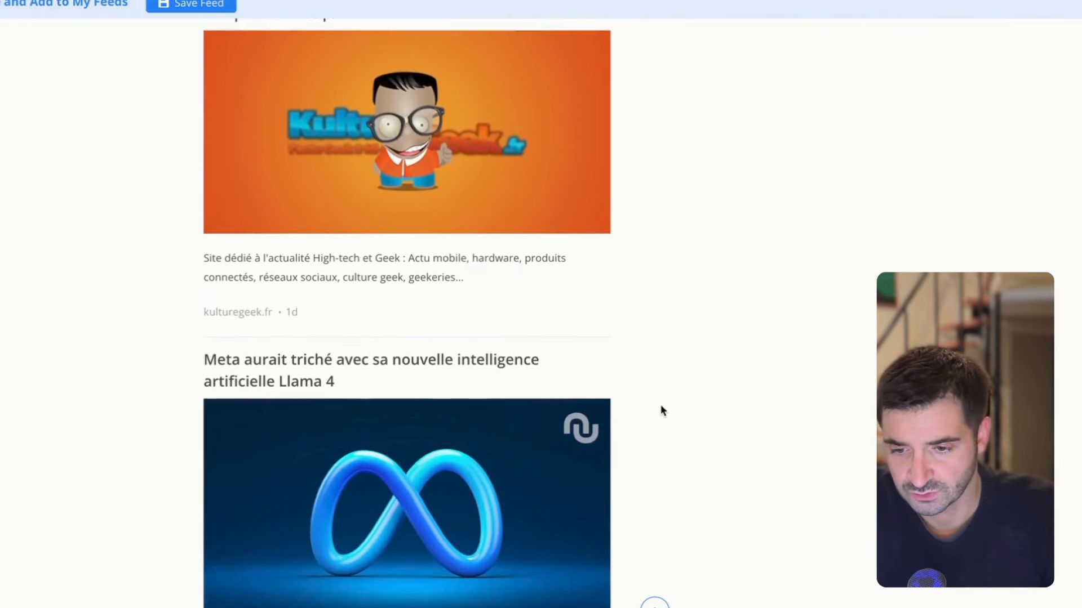
scroll(662, 410, "down", 9)
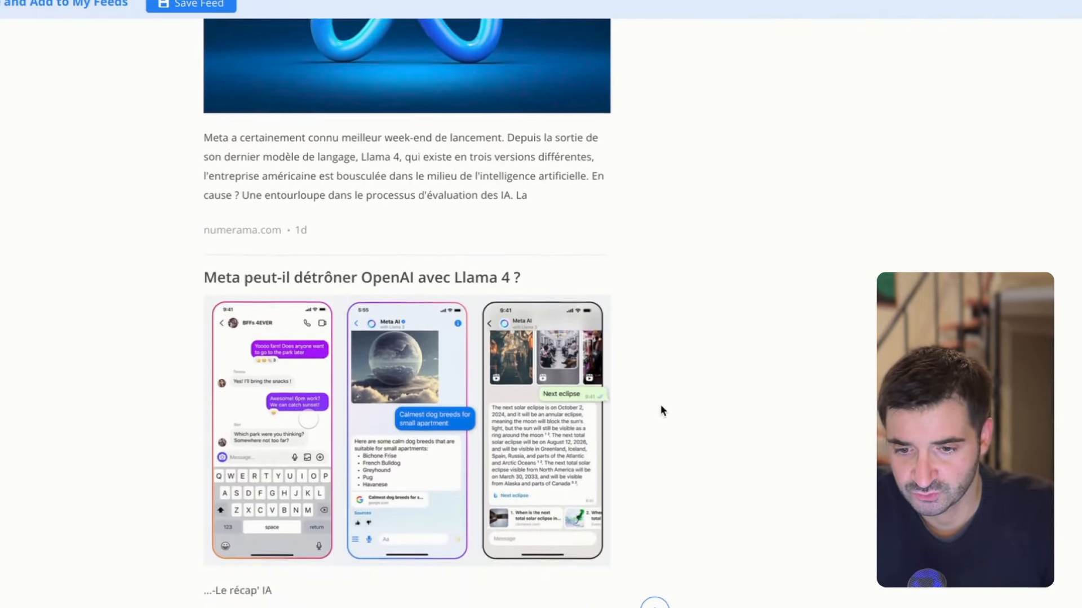
scroll(662, 410, "down", 1)
scroll(662, 410, "down", 1)
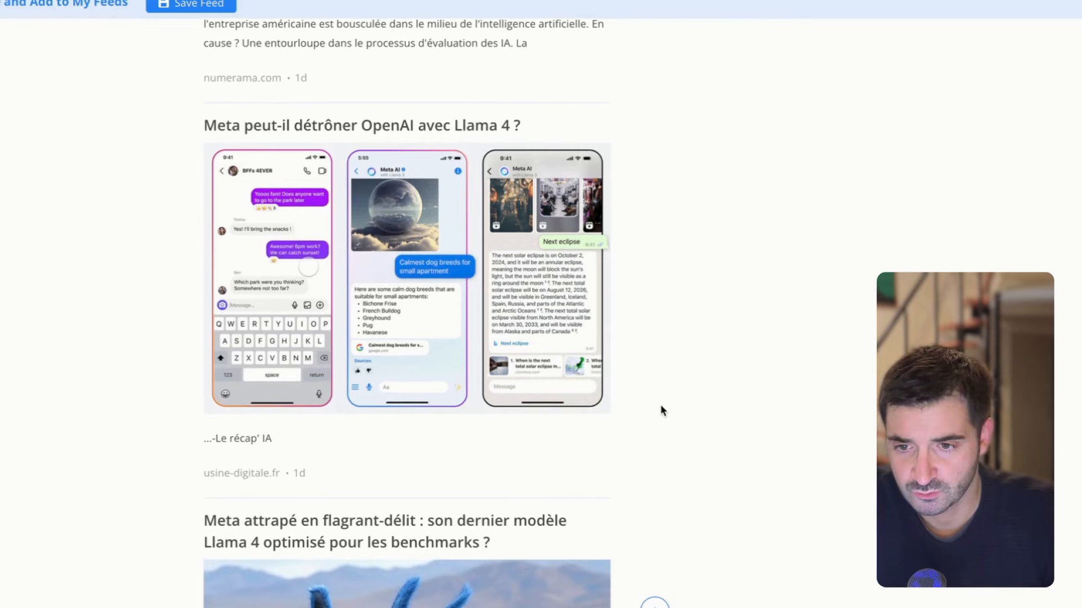
scroll(663, 411, "down", 7)
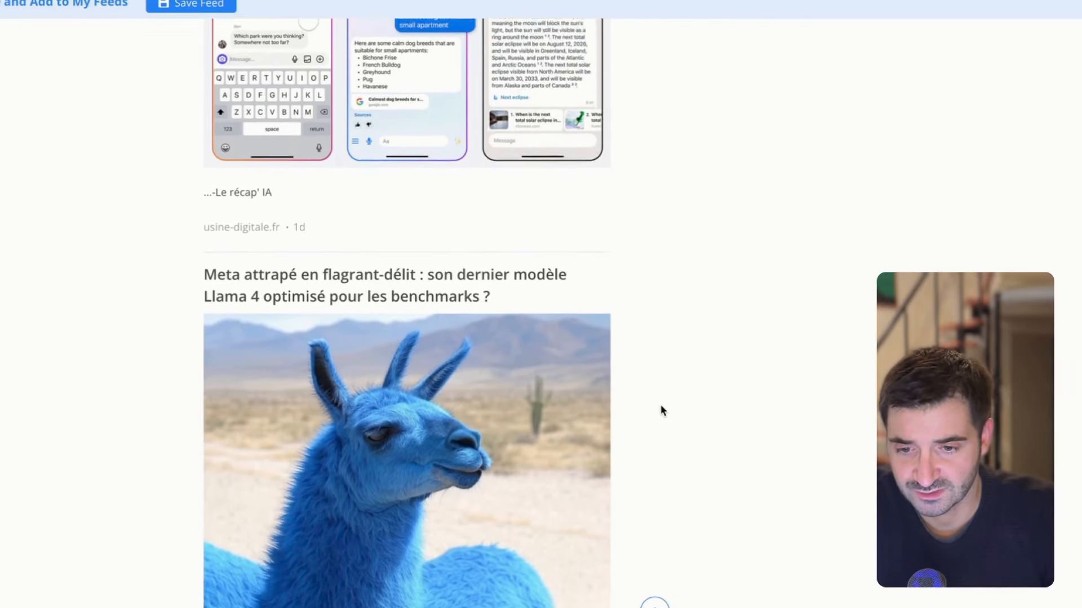
scroll(663, 411, "down", 1)
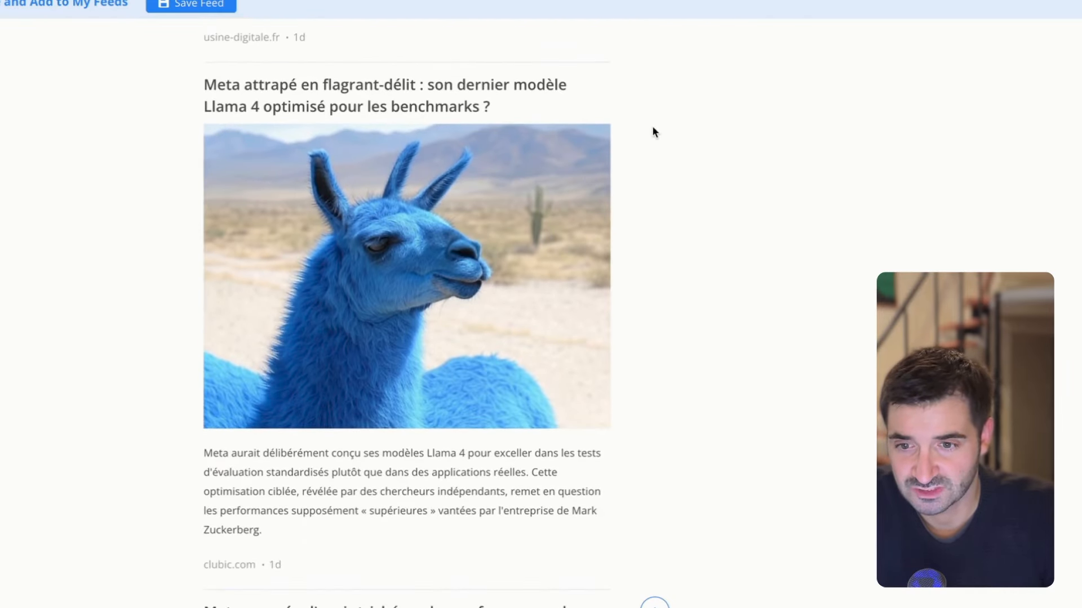
scroll(665, 292, "down", 4)
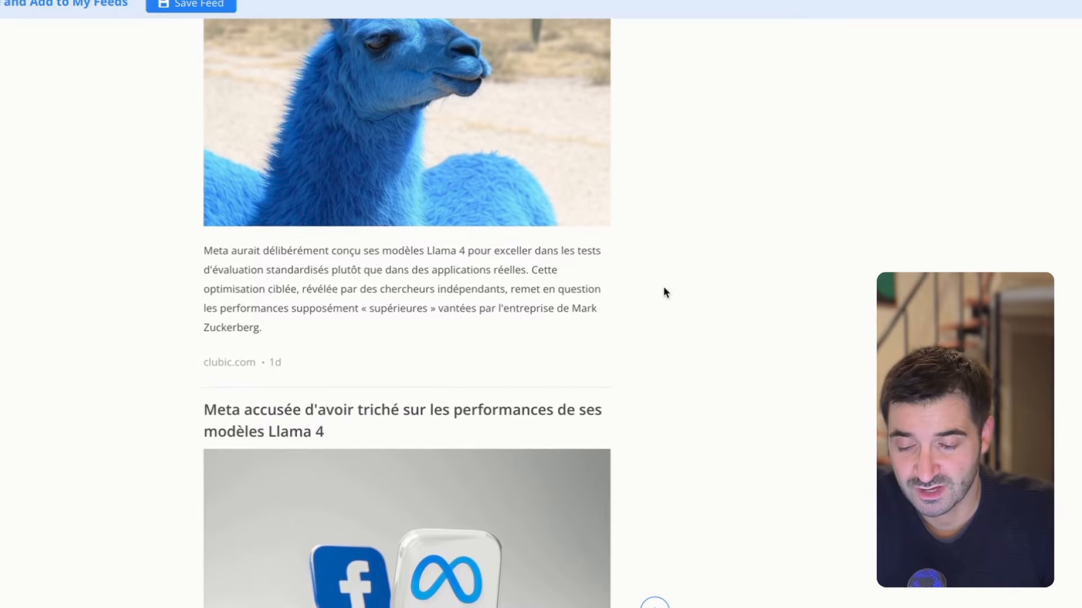
scroll(664, 292, "up", 3)
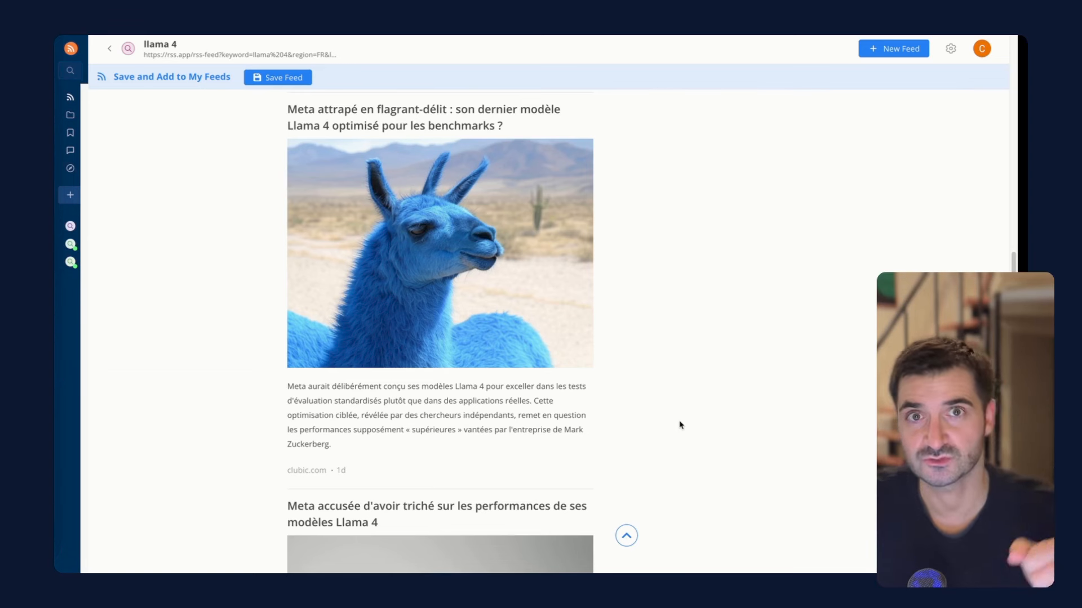
scroll(665, 369, "down", 6)
scroll(473, 448, "down", 6)
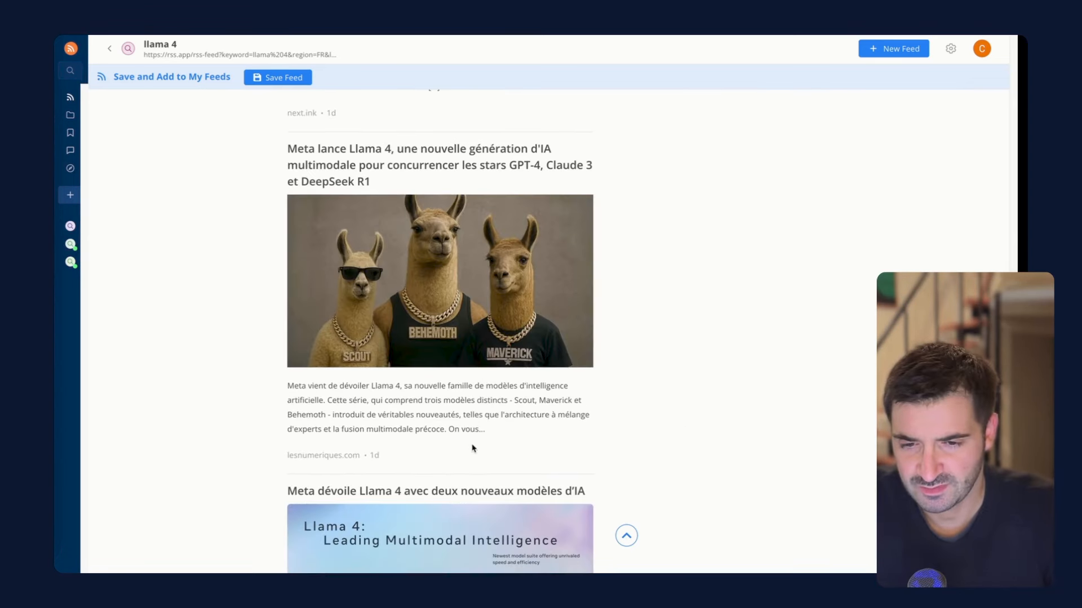
scroll(473, 448, "up", 10)
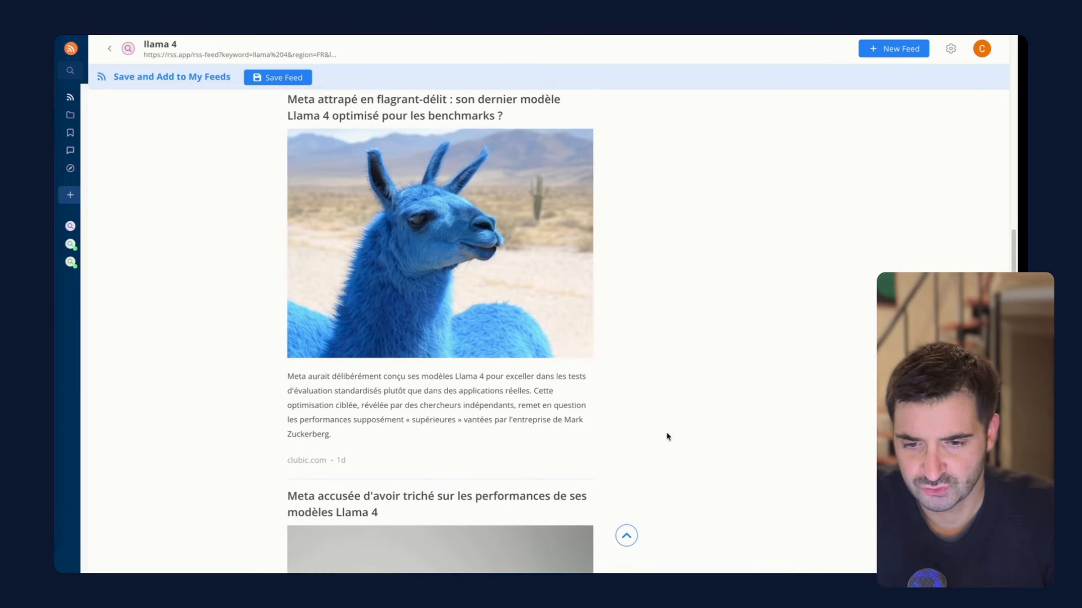
scroll(667, 437, "up", 8)
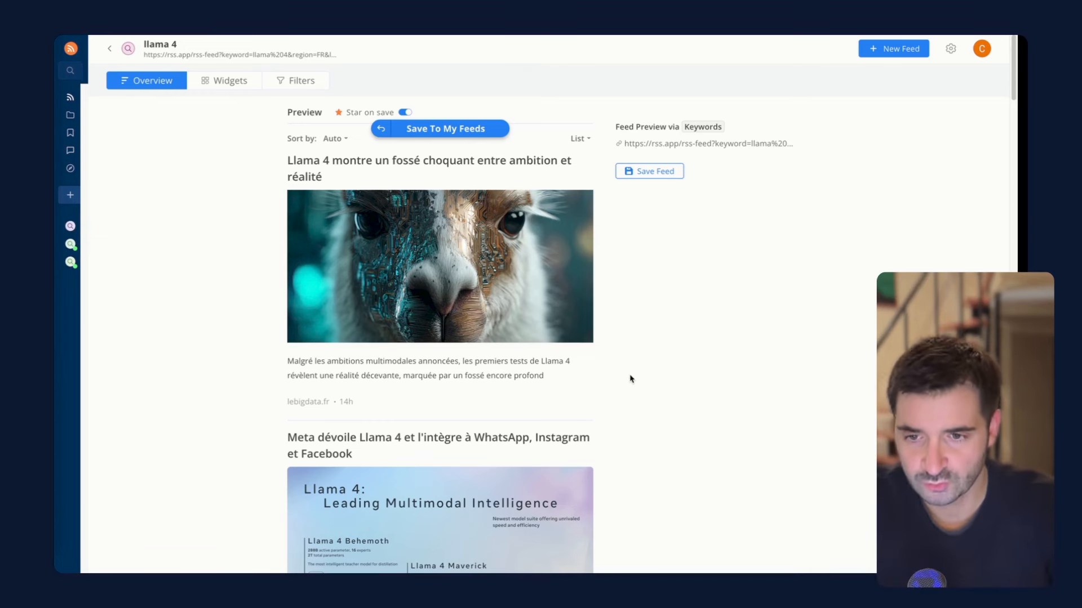
Step: Save the llama 4 feed to My Feeds and paste its XML link as the URL of the RSS module in Make
left_click(454, 133)
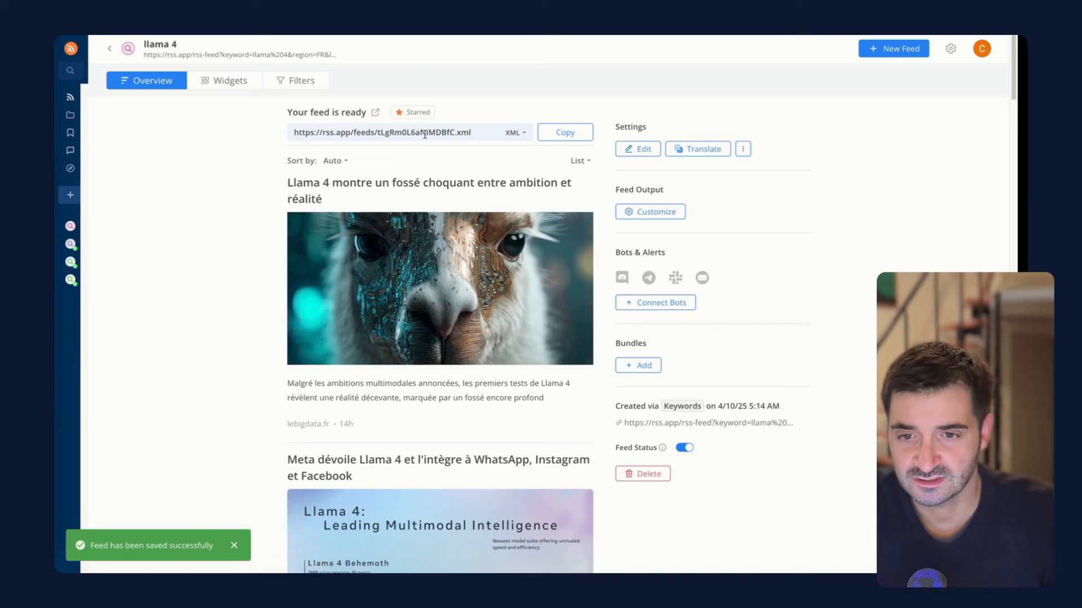
left_click(560, 133)
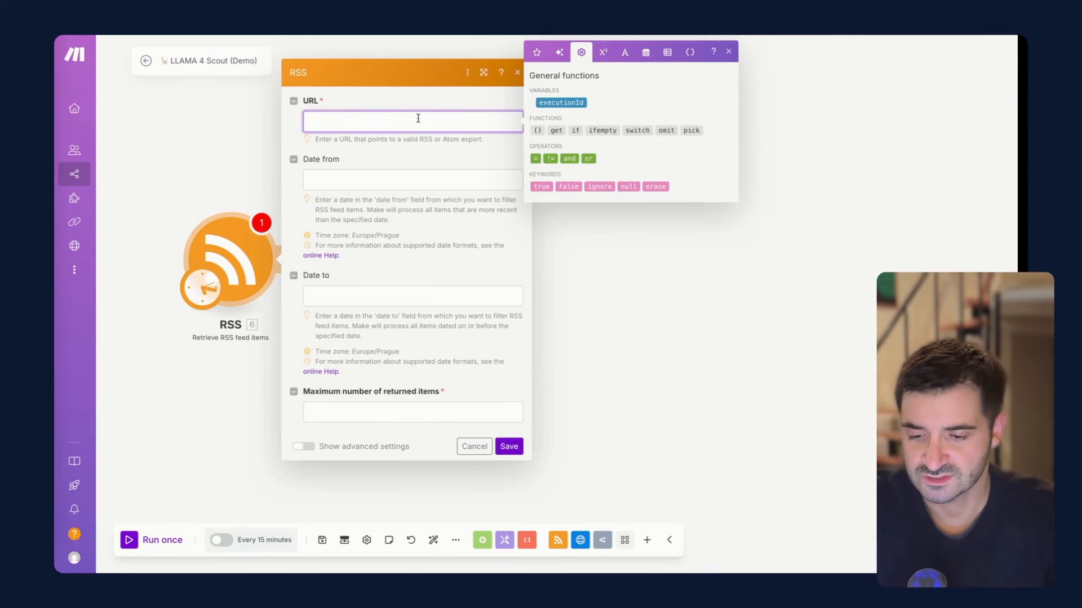
key("ctrl+v")
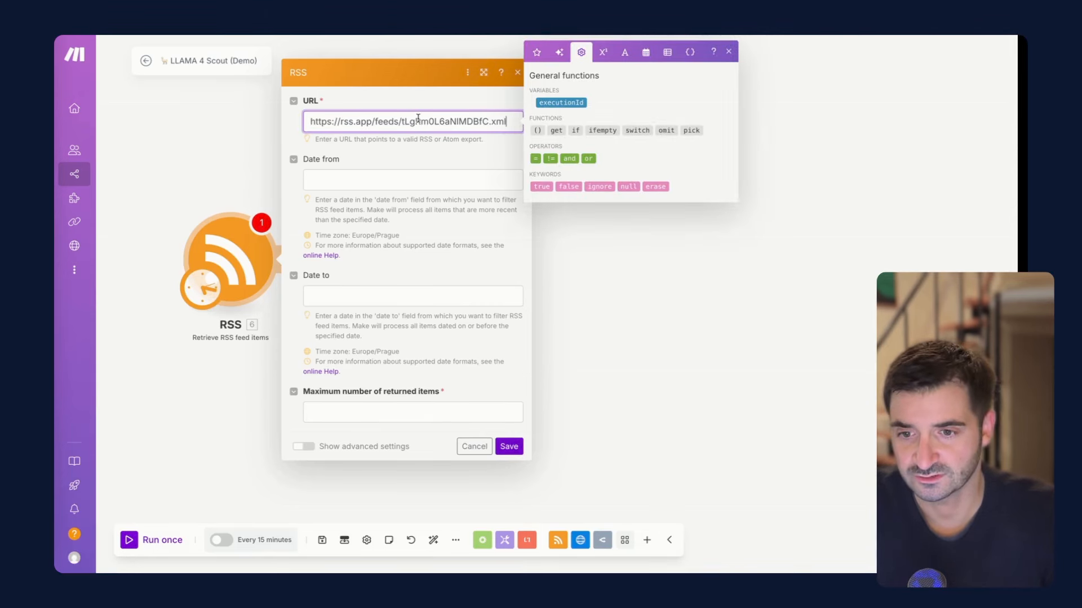
left_click(358, 269)
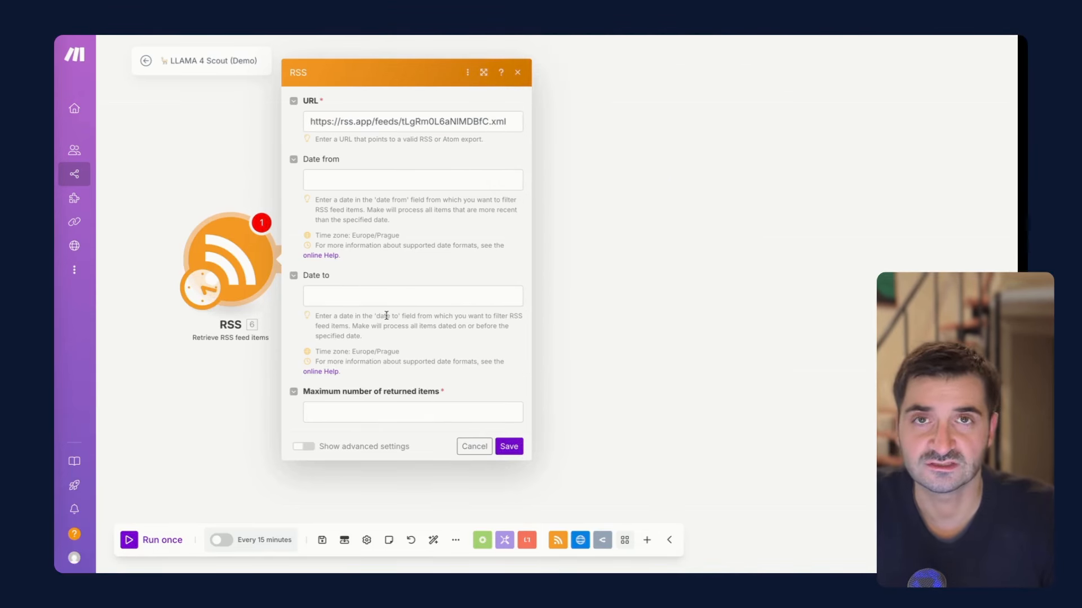
Step: Save the RSS module with a maximum of 1 returned item and run the scenario once
left_click(339, 414)
left_click(394, 377)
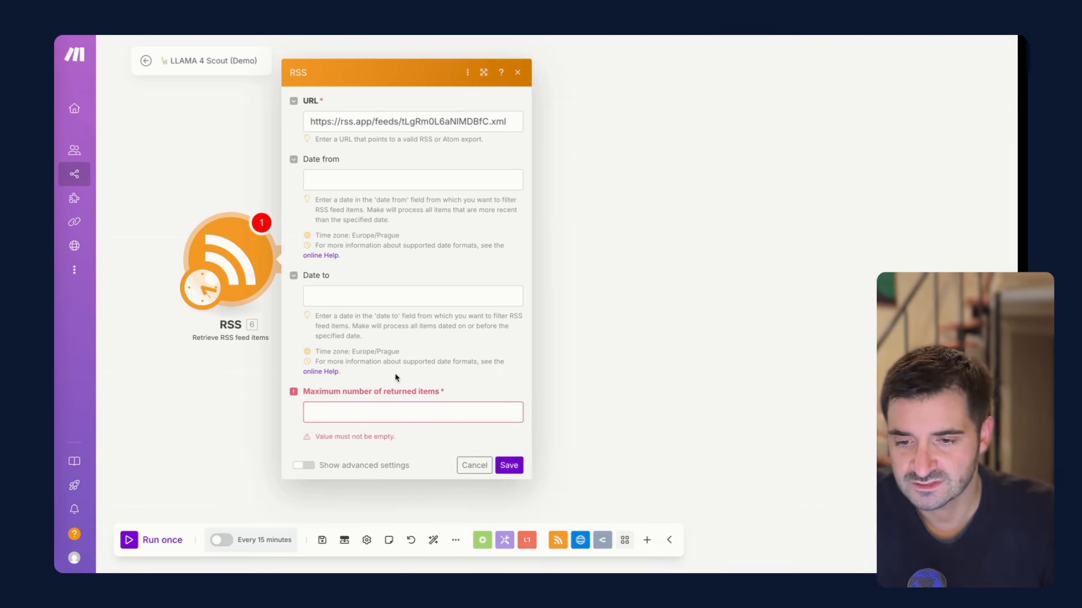
left_click(383, 408)
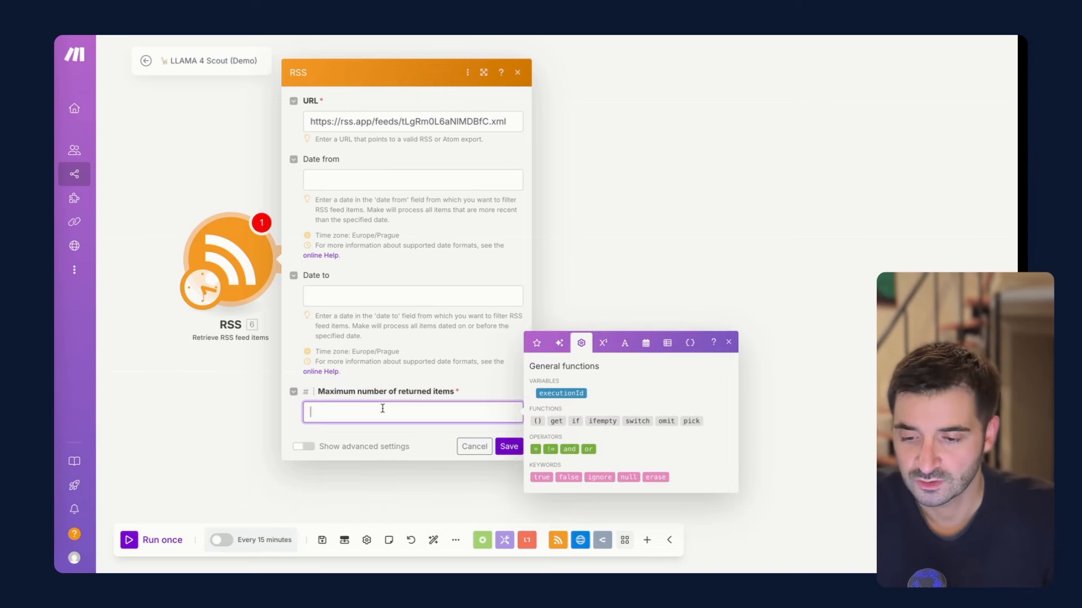
type("1")
left_click(426, 377)
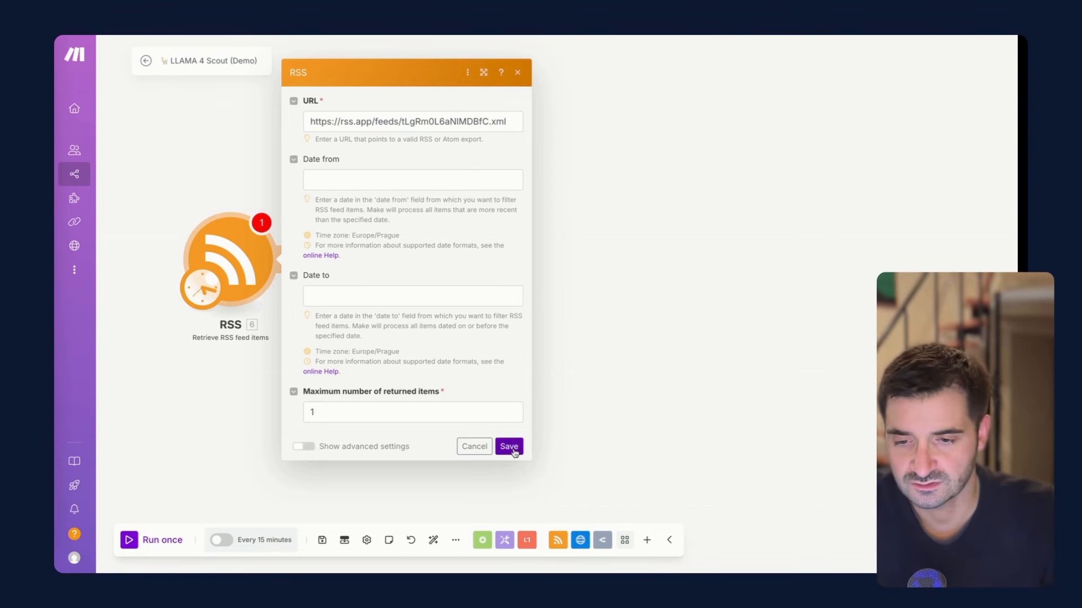
left_click(509, 446)
left_click(129, 540)
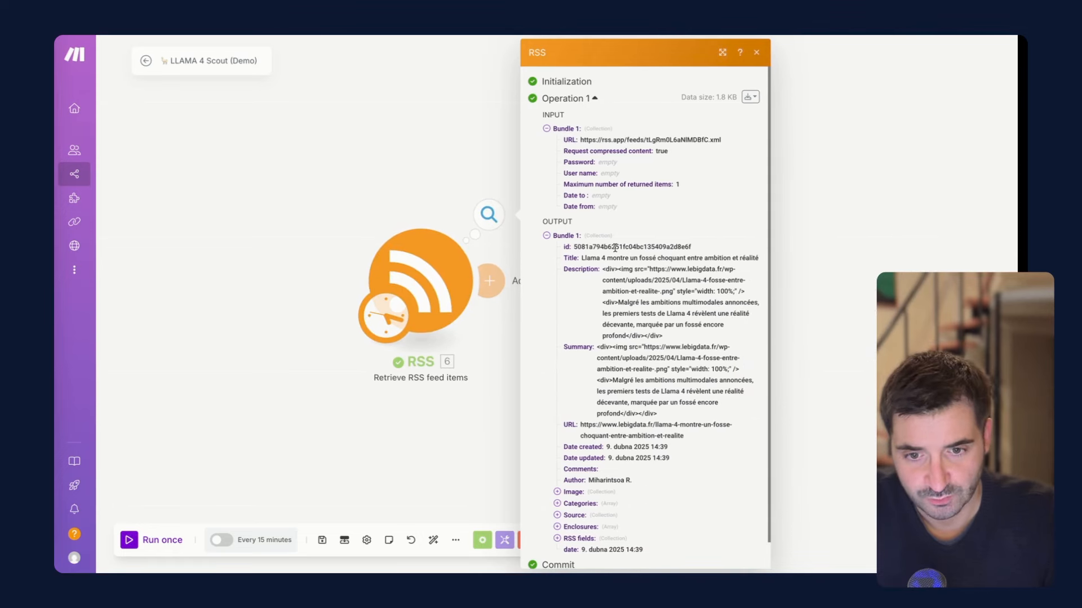
Step: Add an HTTP "Get a file" module after the RSS module, with the RSS item's URL as its URL
left_click_drag(584, 257, 714, 270)
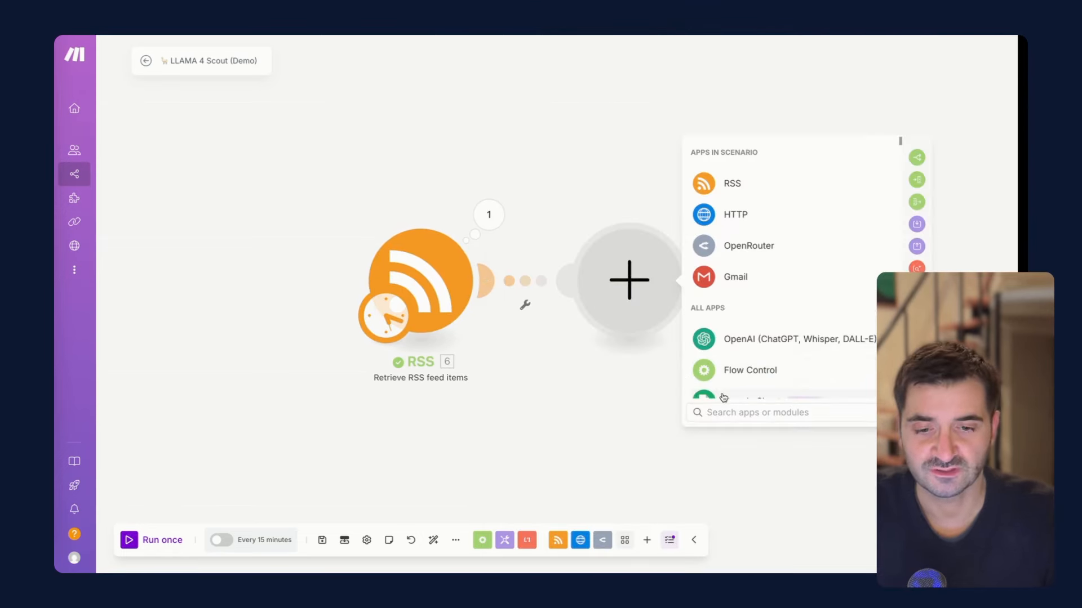
left_click(732, 215)
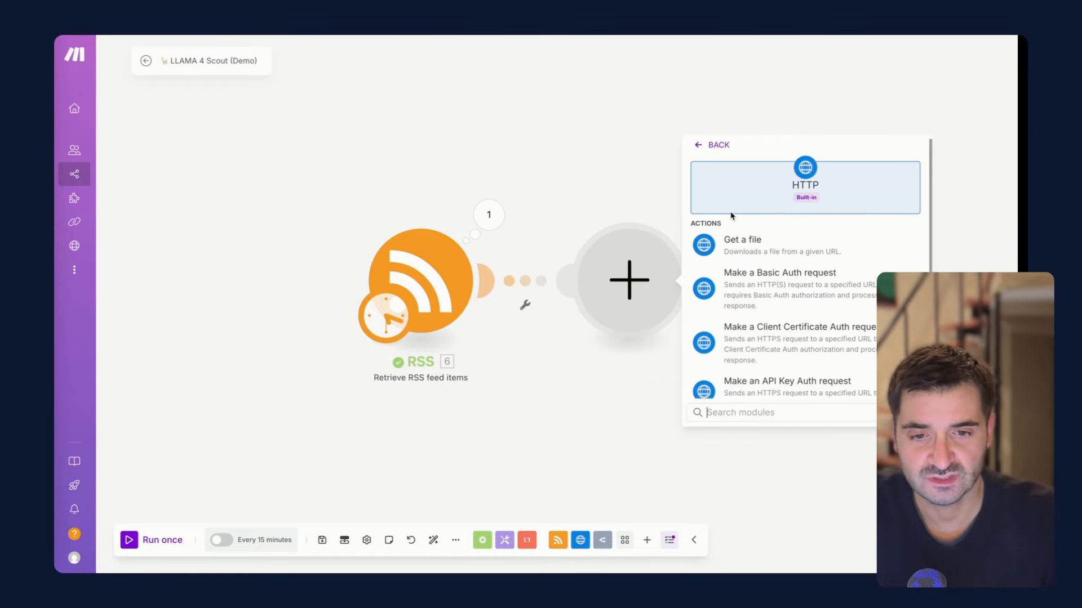
left_click(739, 244)
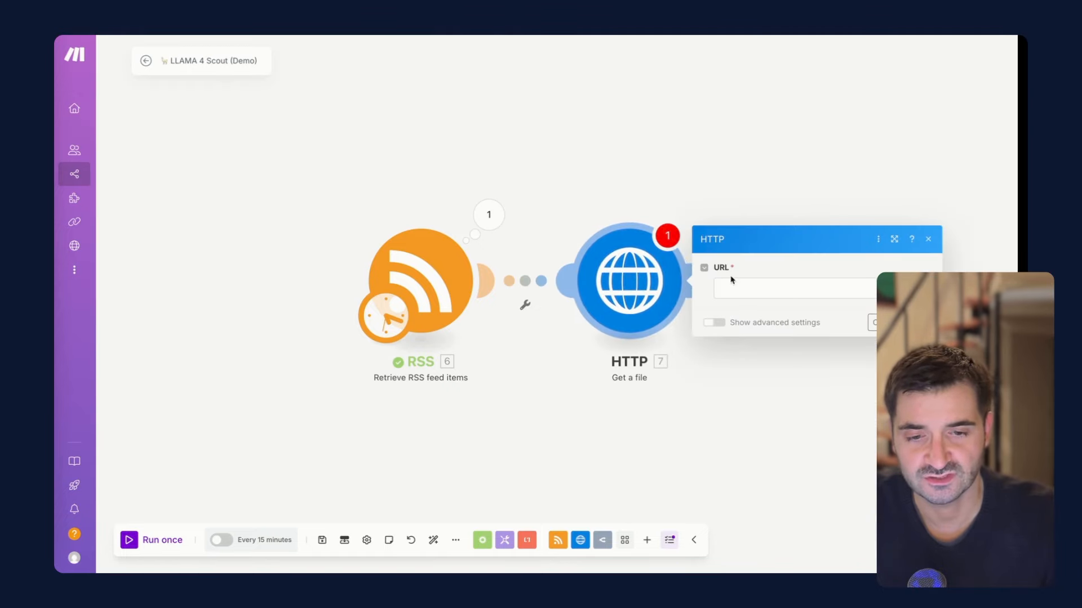
left_click(731, 285)
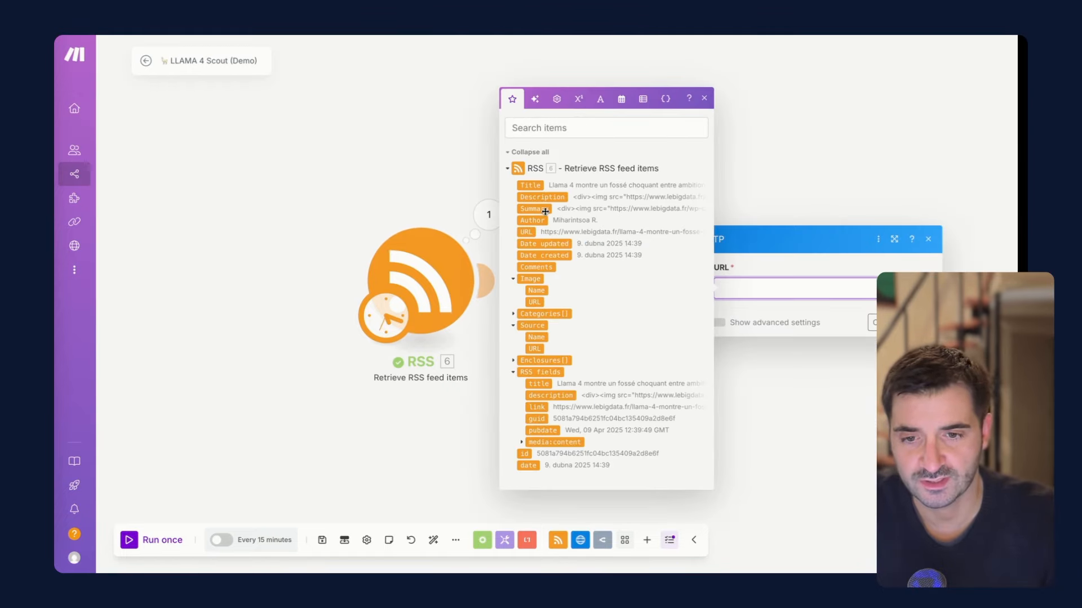
left_click(529, 233)
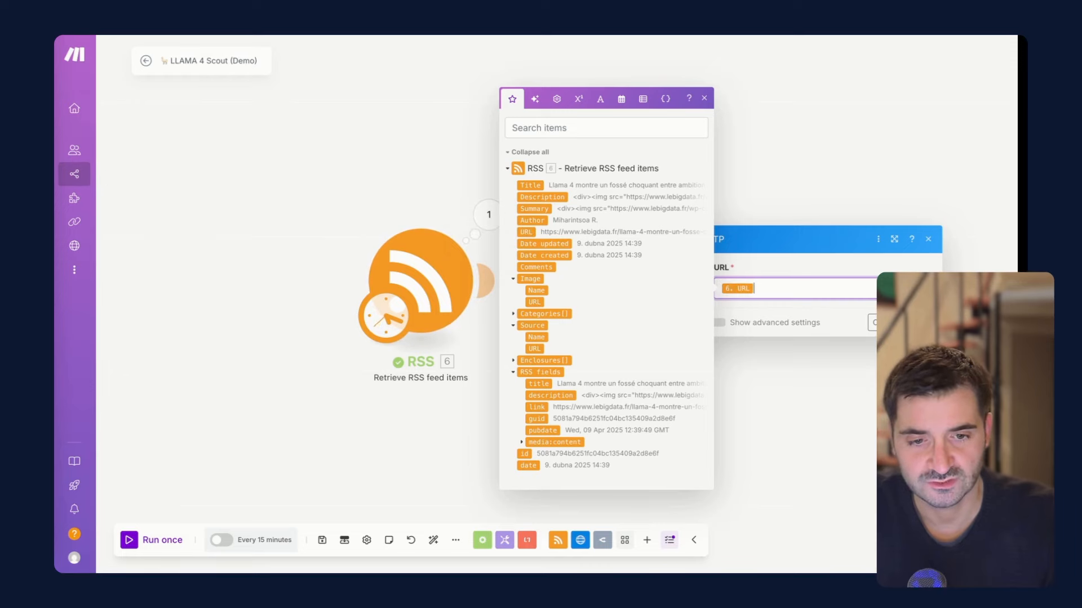
left_click(854, 323)
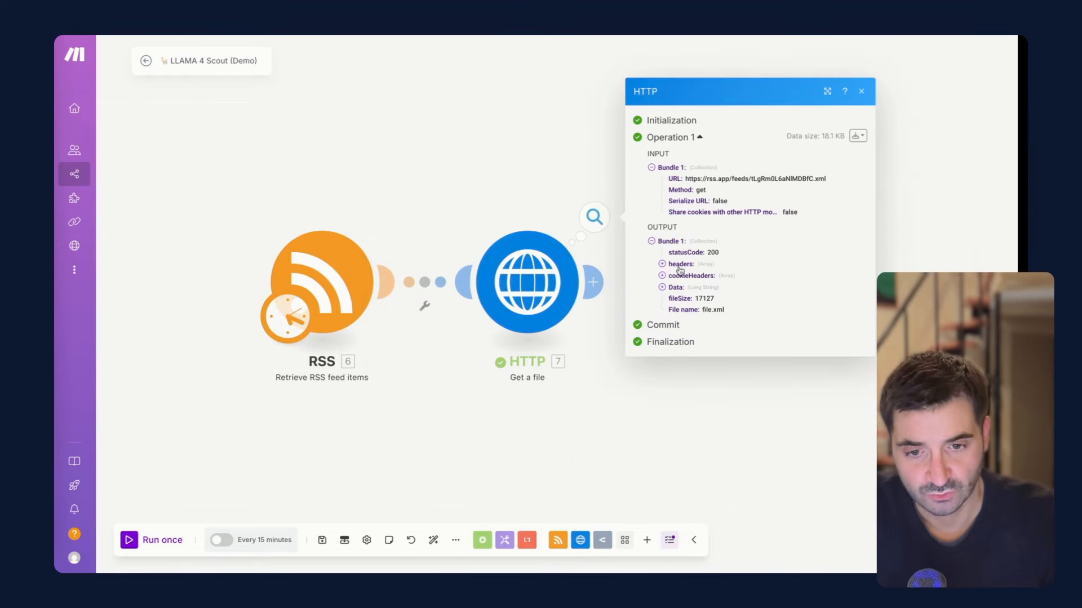
Step: Examine the Data field in the HTTP module's output bundle, reading through the retrieved article content
left_click(676, 285)
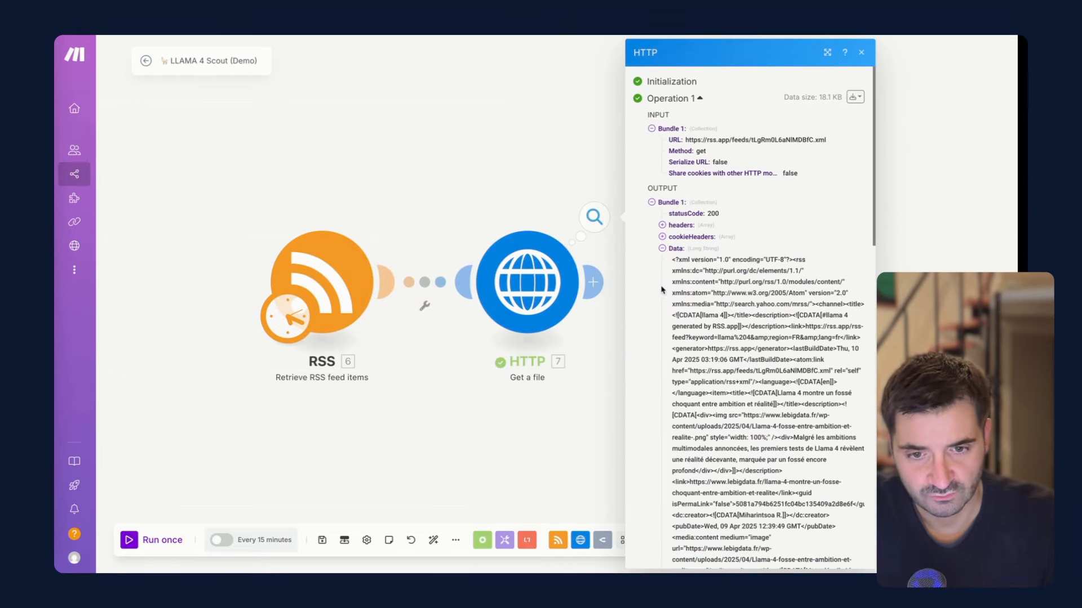
scroll(695, 302, "down", 4)
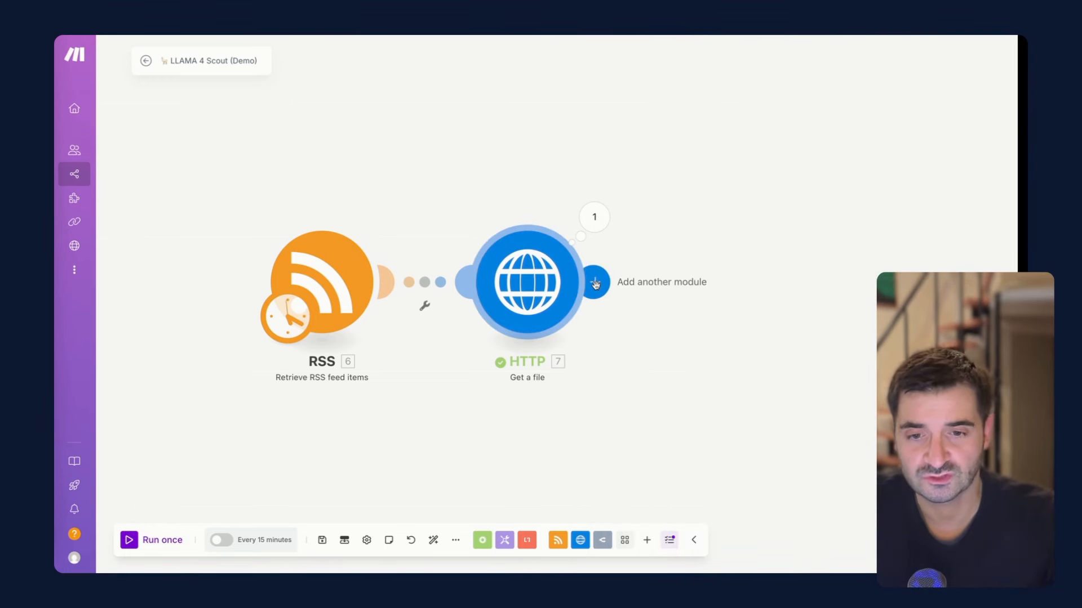
left_click(594, 217)
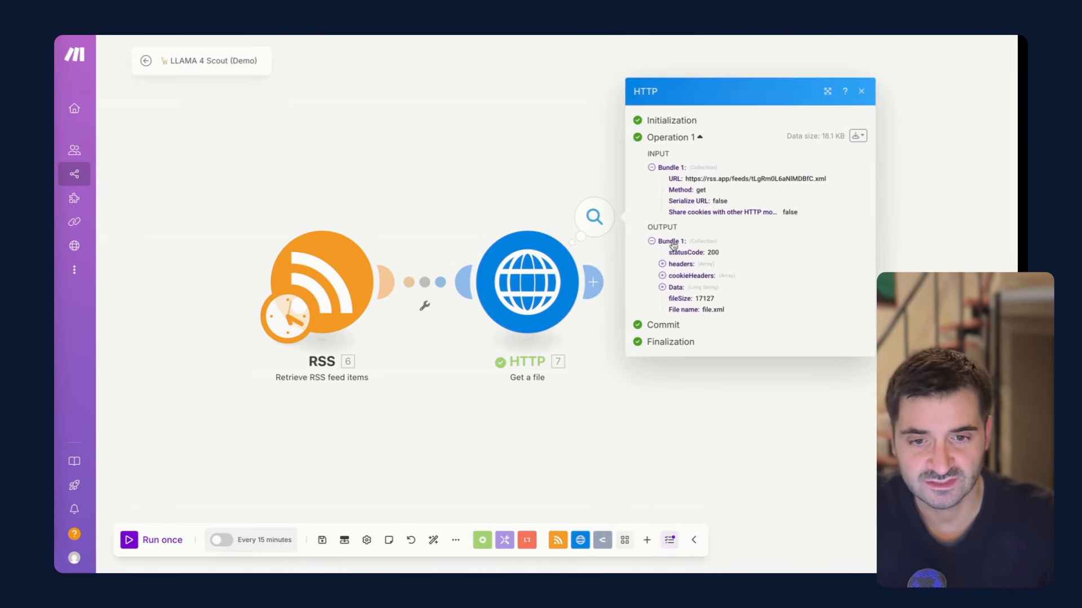
left_click(662, 287)
scroll(698, 332, "down", 10)
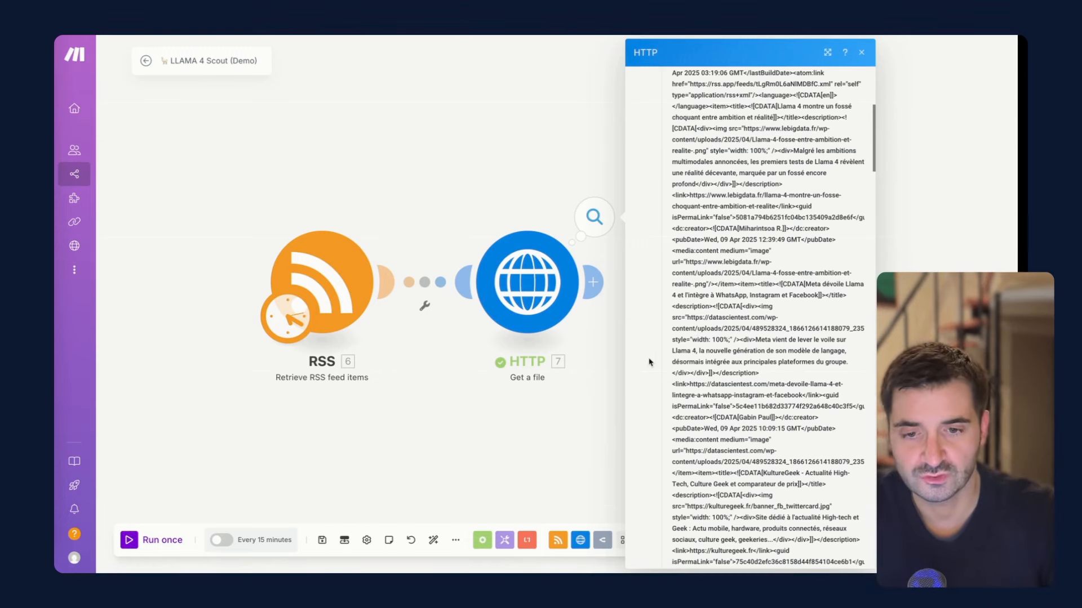
Step: Add a Text parser "HTML to text" module after the HTTP module and read through its Text output
left_click(592, 282)
type("text")
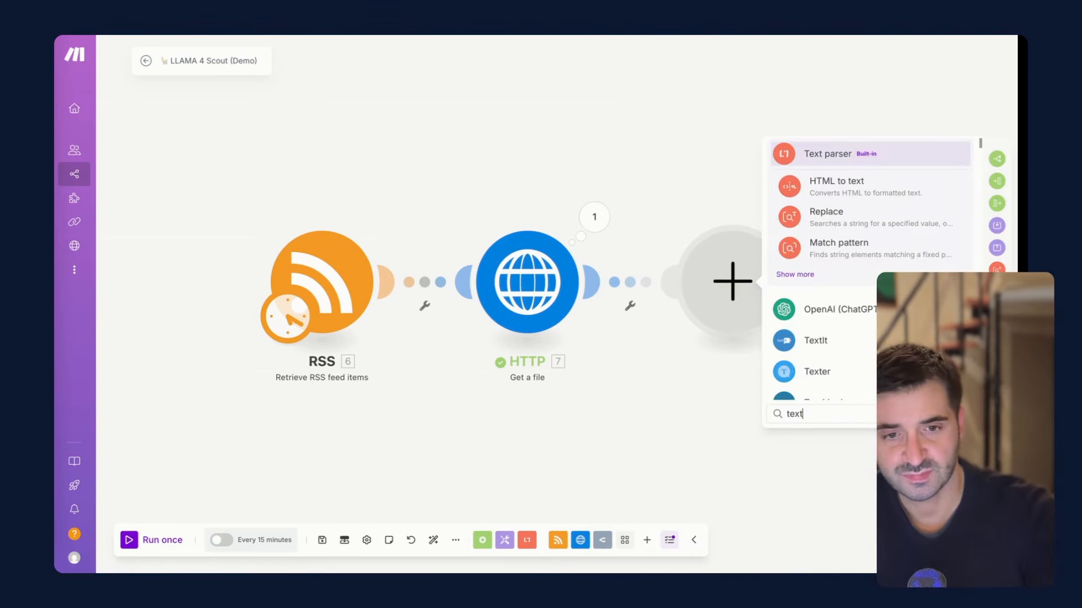
left_click(827, 154)
left_click(828, 290)
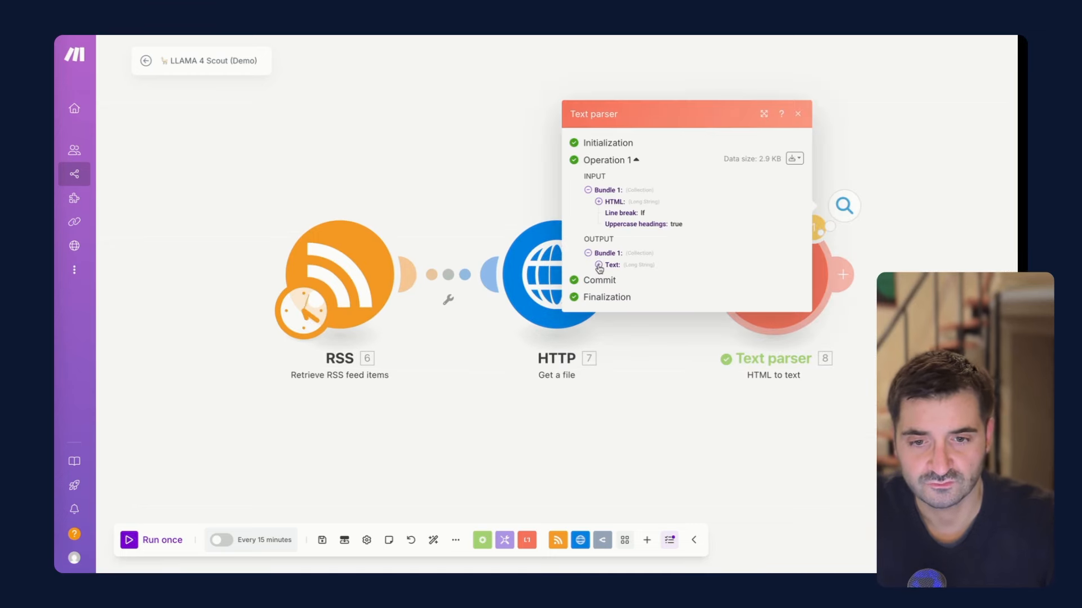
left_click(599, 265)
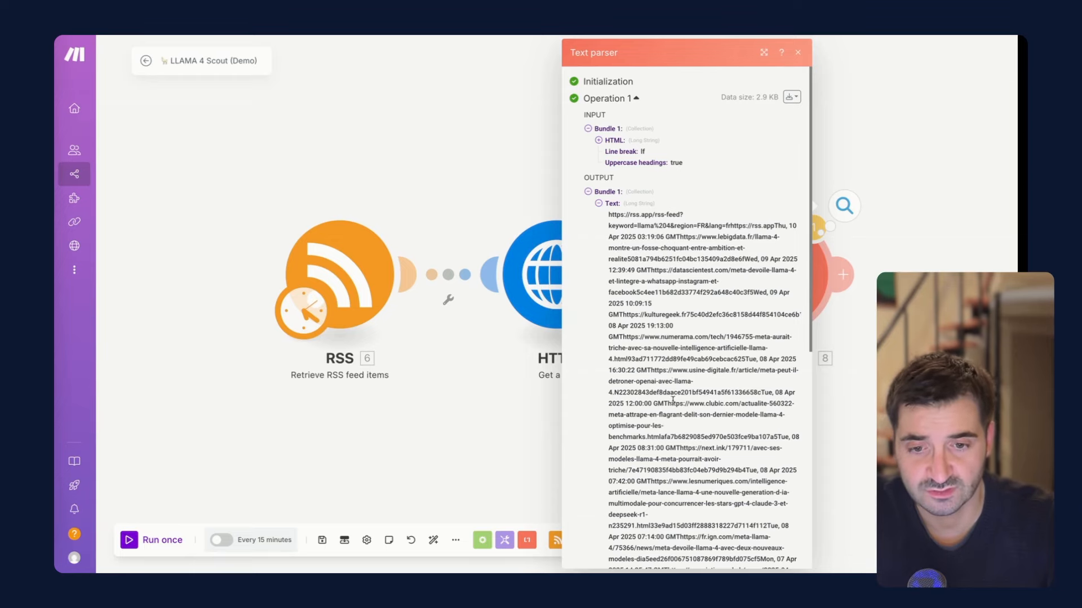
scroll(673, 400, "down", 10)
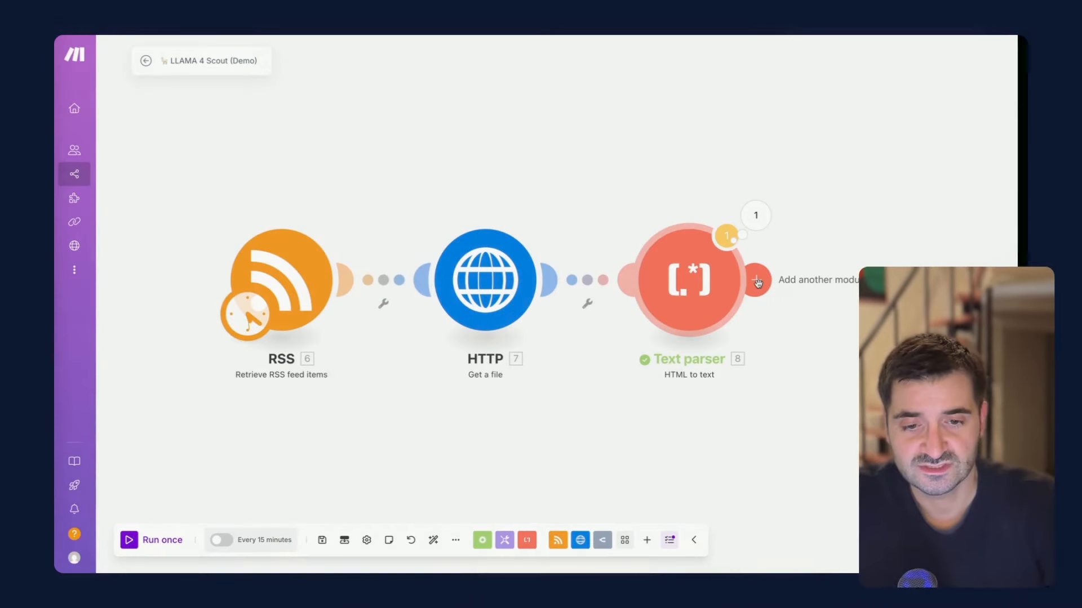
Step: Add an OpenRouter "Create a Chat Completion (with Fallback)" module after the Text parser
left_click(757, 281)
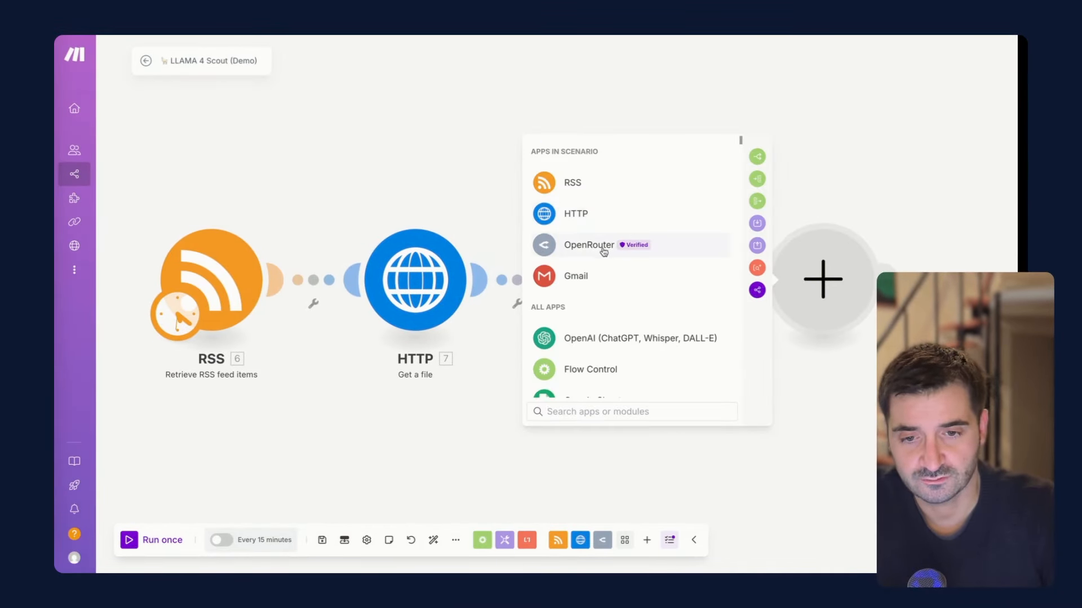
left_click(603, 251)
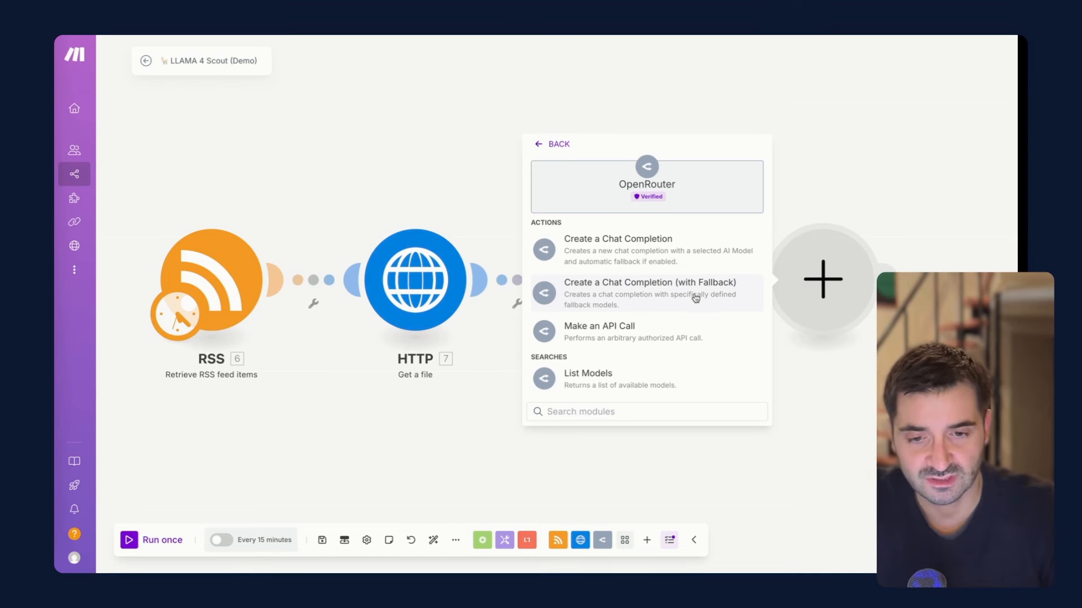
left_click(696, 298)
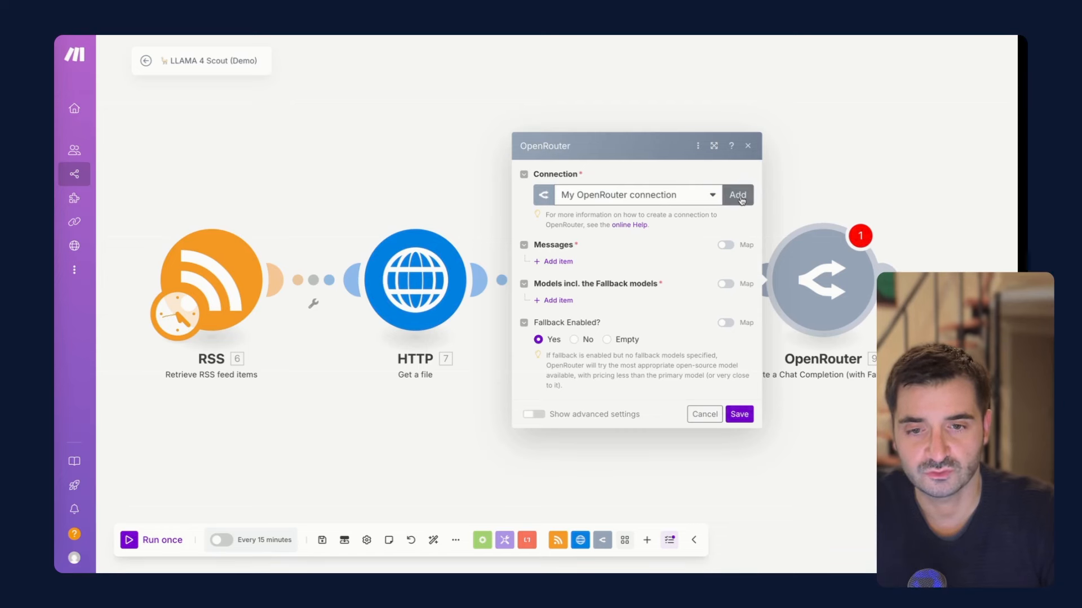
Step: Open the form for a new OpenRouter connection, and browse the models, chat and rankings pages on the OpenRouter website
left_click(738, 195)
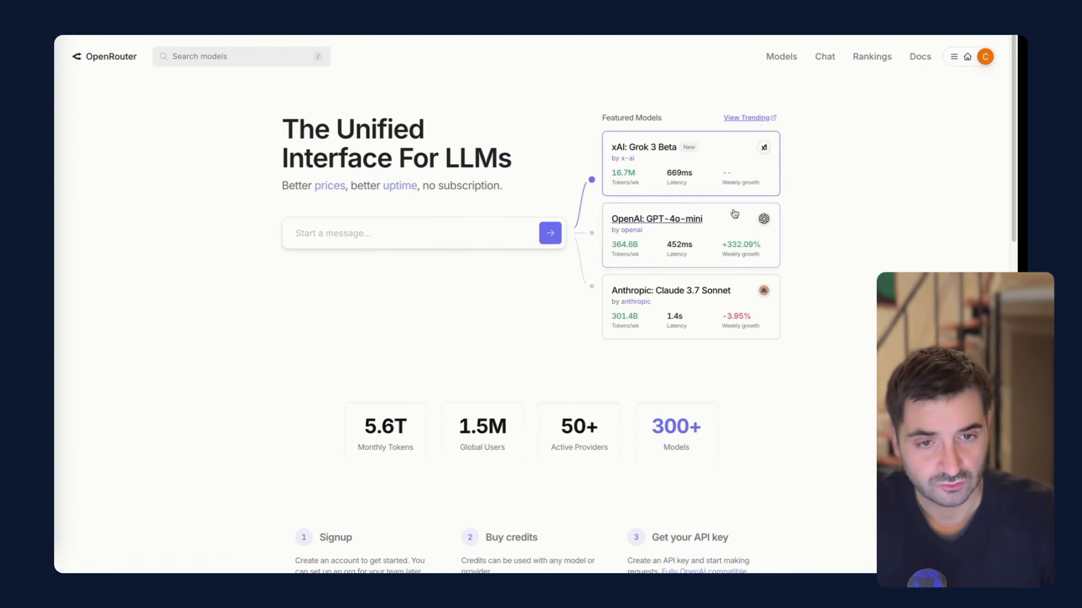
left_click(781, 57)
scroll(507, 144, "down", 9)
scroll(620, 118, "up", 7)
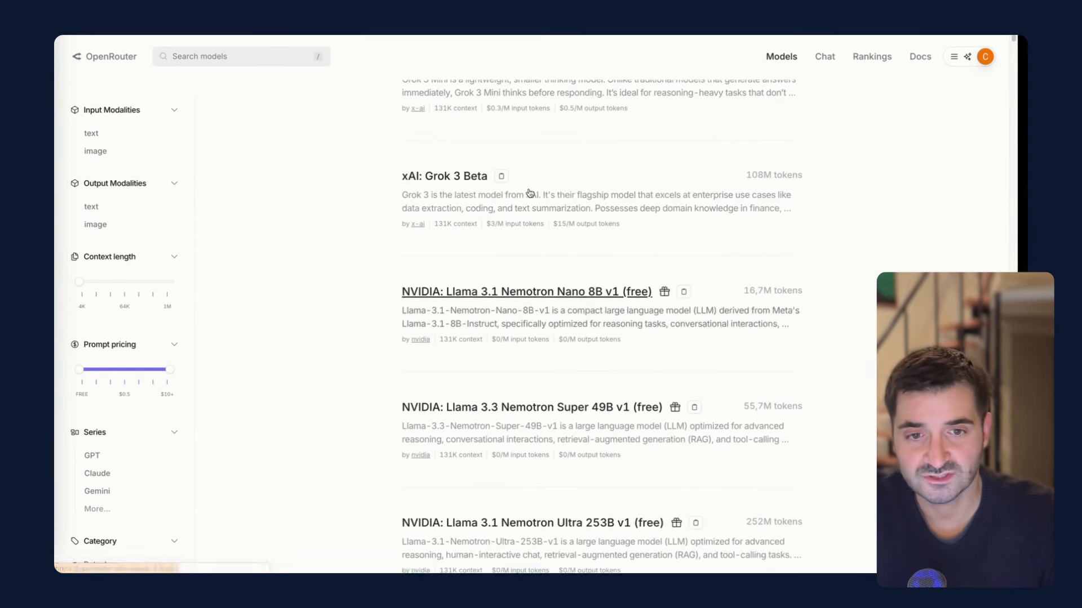
left_click(824, 57)
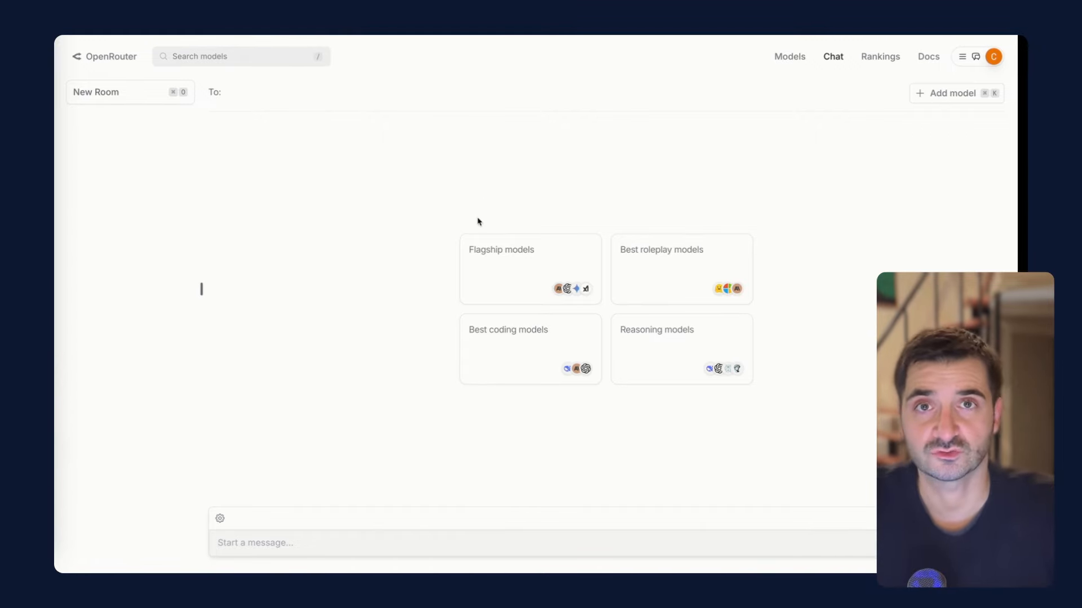
left_click(877, 57)
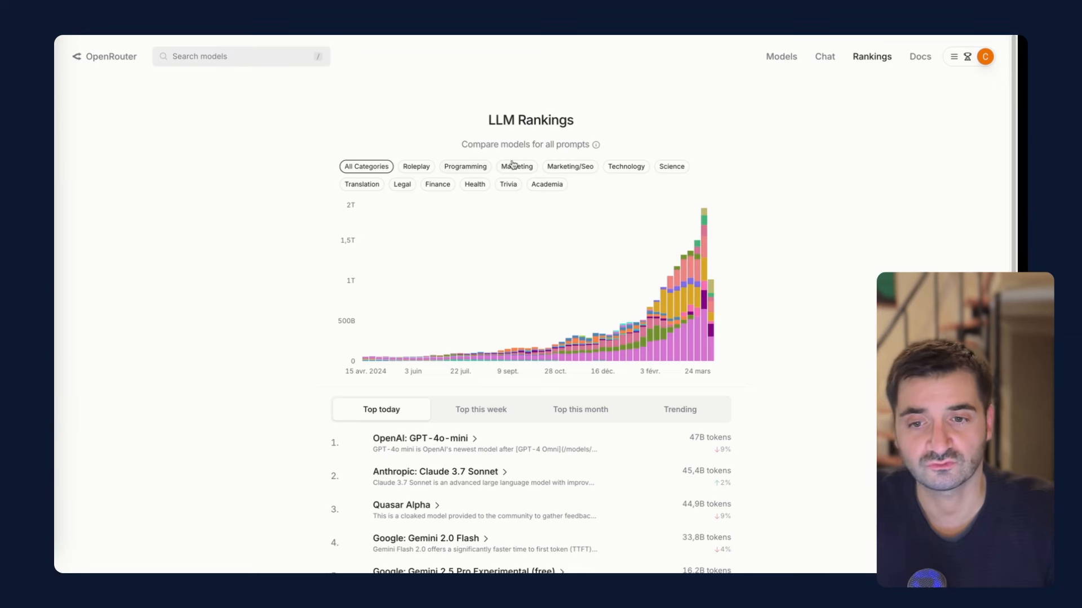
Step: Look through OpenRouter's Quickstart documentation and API reference, and return to the LLM Rankings page
left_click(921, 59)
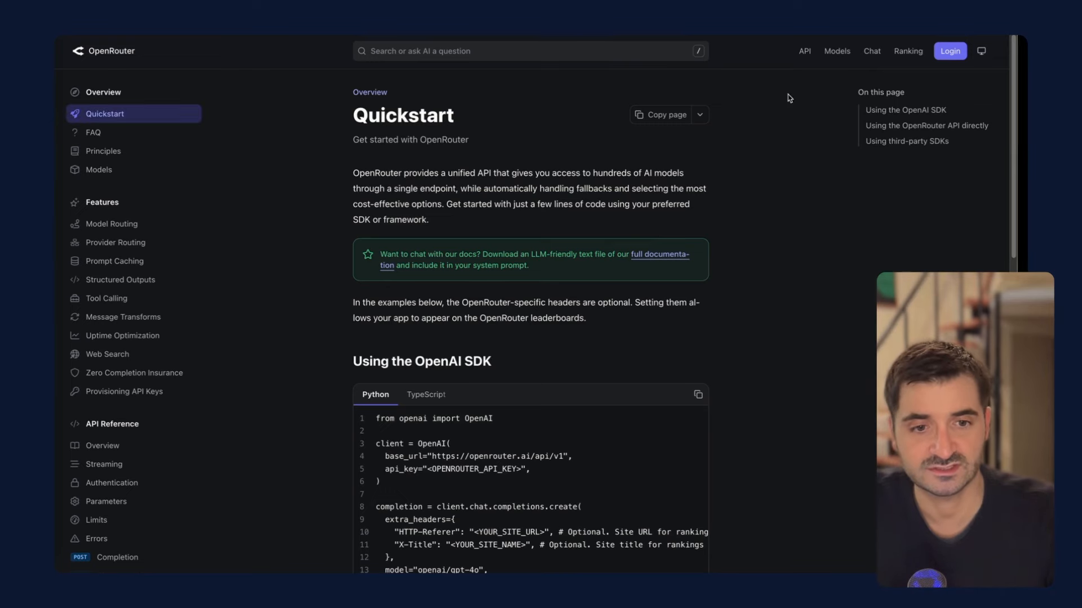
left_click(805, 53)
scroll(710, 158, "down", 4)
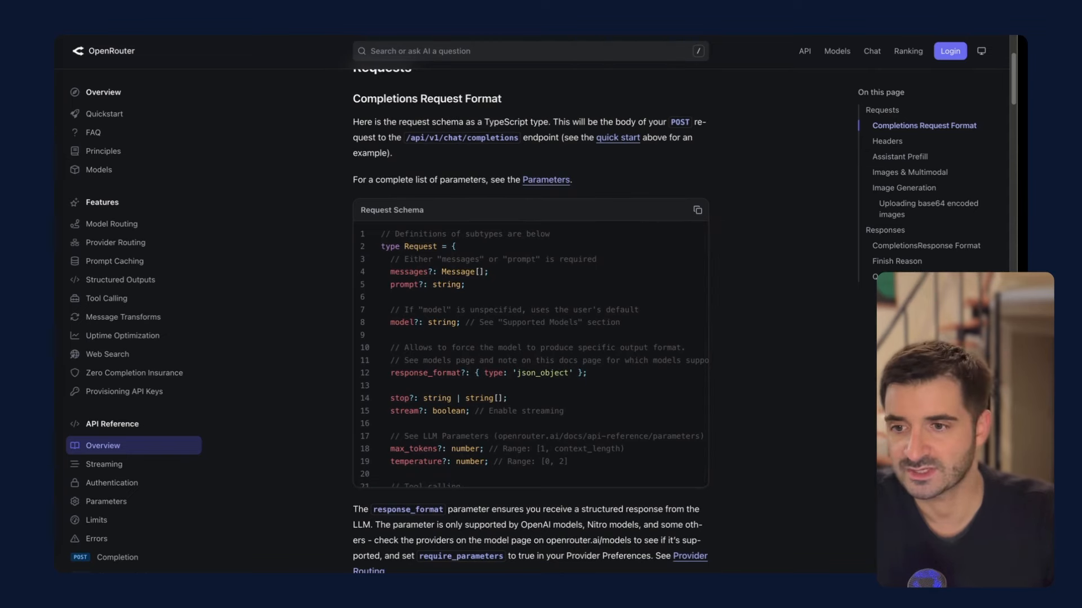
key("alt+Left")
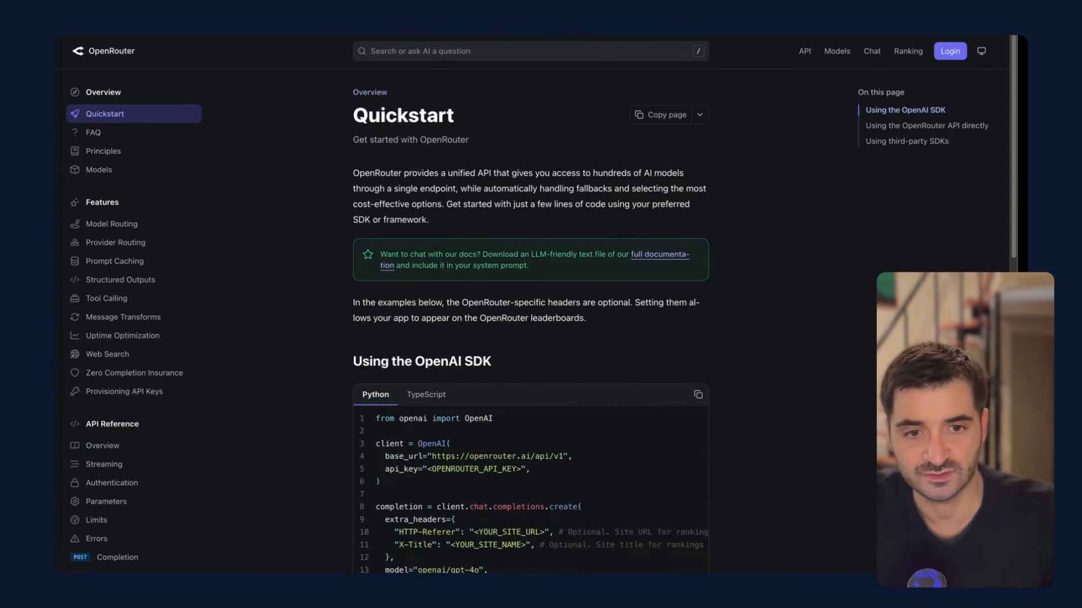
key("alt+Left")
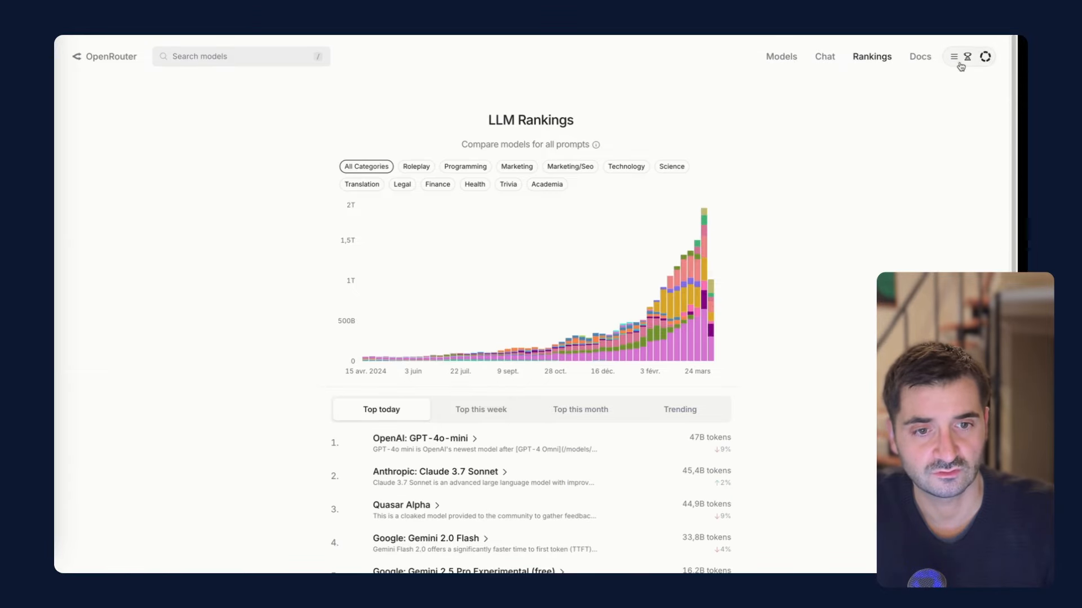
Step: Open the API key creation form in OpenRouter and close it, return to Make and cancel the new connection
left_click(960, 59)
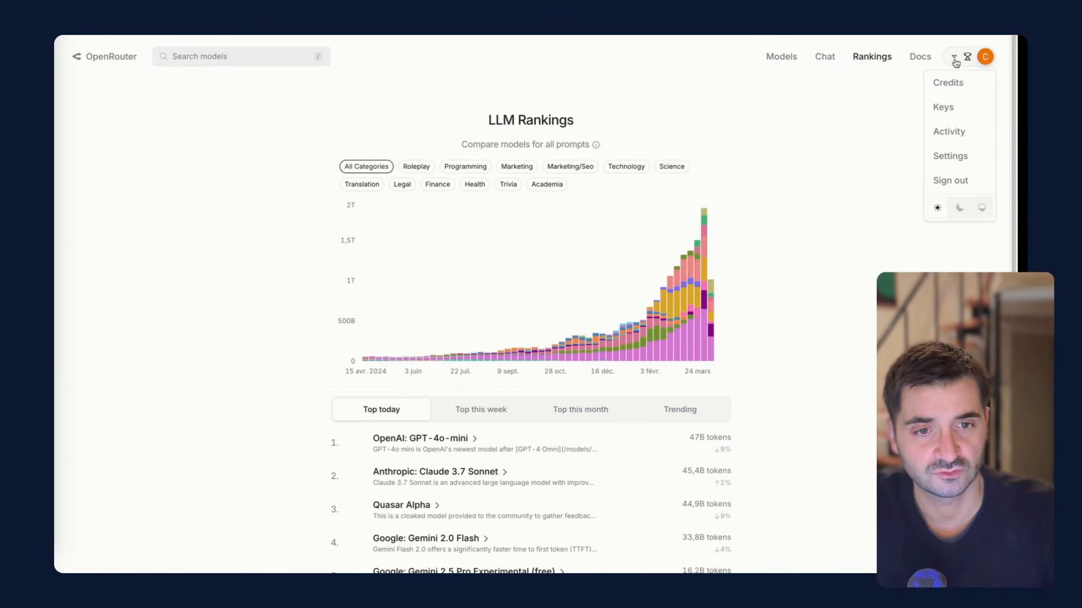
left_click(943, 108)
left_click(753, 125)
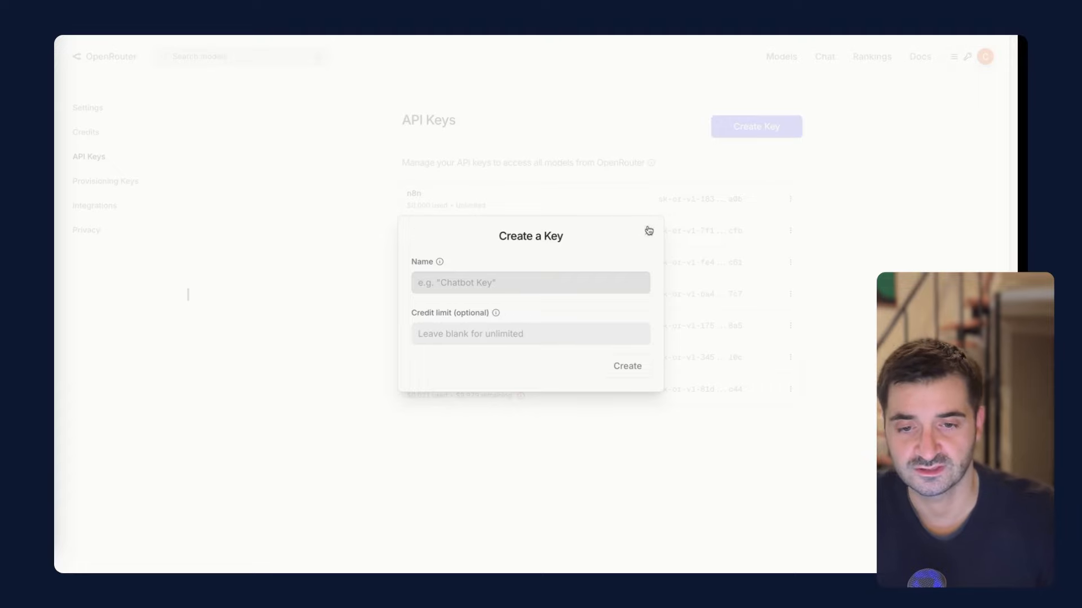
left_click(648, 232)
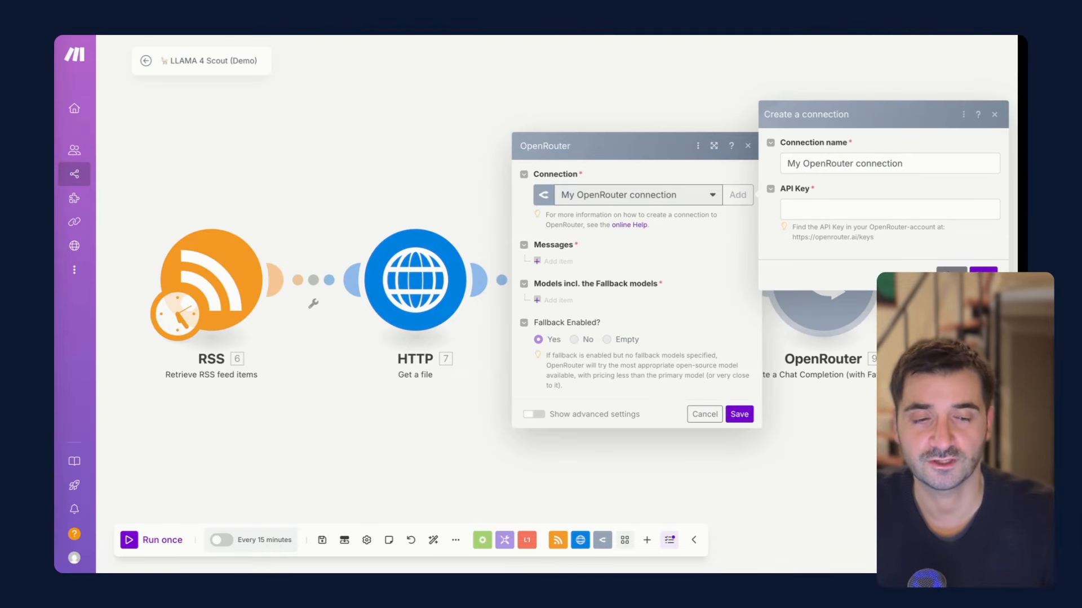
left_click(951, 275)
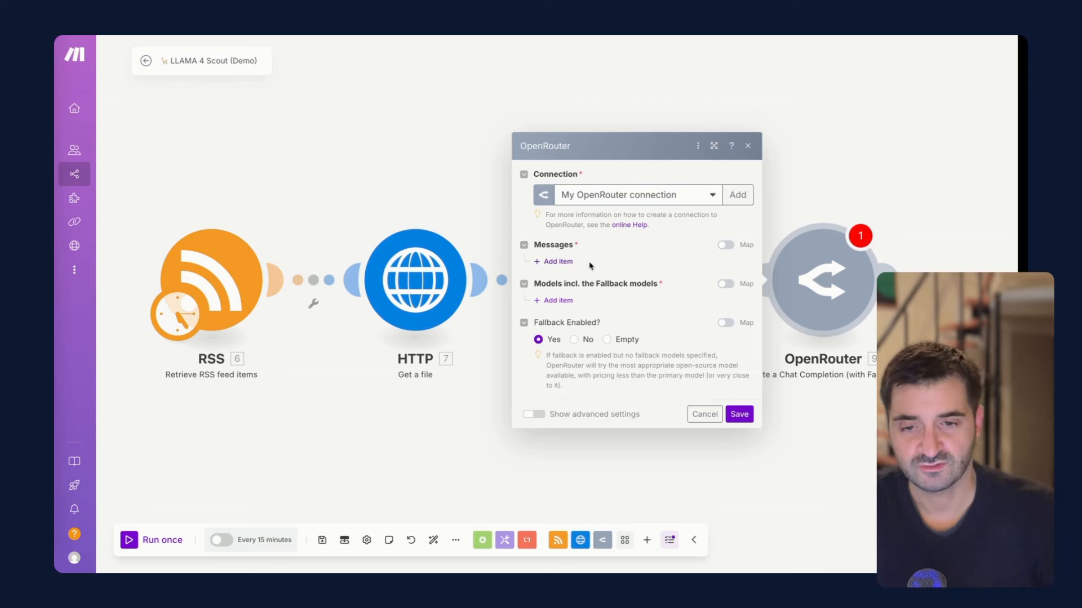
Step: Add a message with the French prompt requesting an HTML summary in two short paragraphs plus 3 emoji bullets, ending with "L'article :" and the Text parser's Text
left_click(561, 262)
left_click(573, 239)
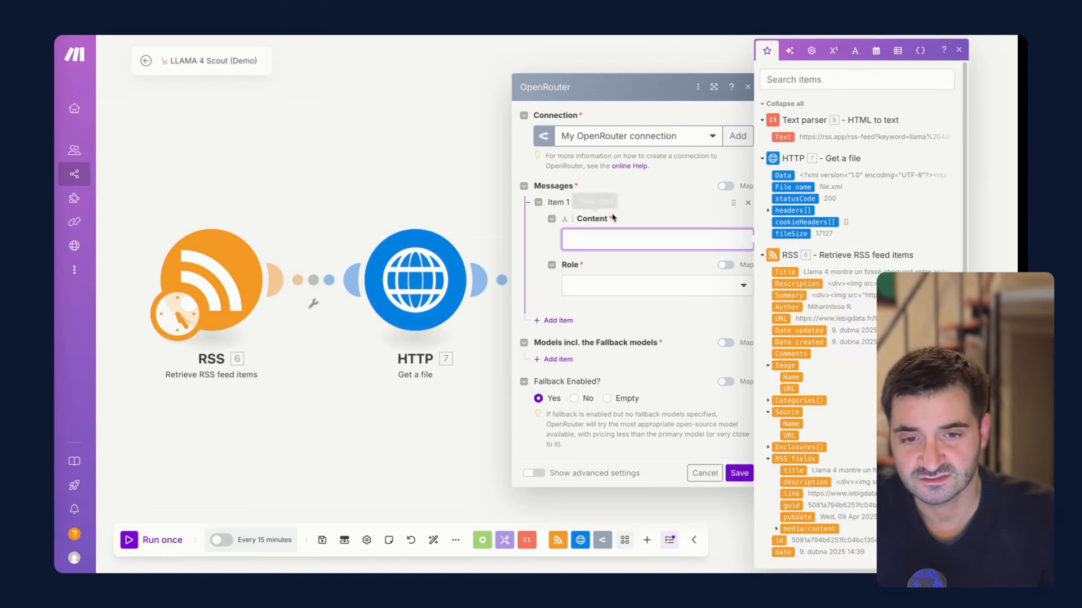
left_click(647, 205)
left_click(657, 239)
type("Bonjour,  Tu vas recevoir un article. Résume-le en deux paragraphes courts et succints suivi de 3 bullet points avec des émojis. Sois bref, précis et impactant. Utilise un langage direct sans fioritures. Met directement le résultat. Ne mets pas d'introduction comme ça \"Voici un résumé en deux paragraphes courts et succints suivi de trois points clés avec des émojis, conformément à votre demande :\" Je ne veux que le résultat à ma demande. L'output doit être en html.  L'article :")
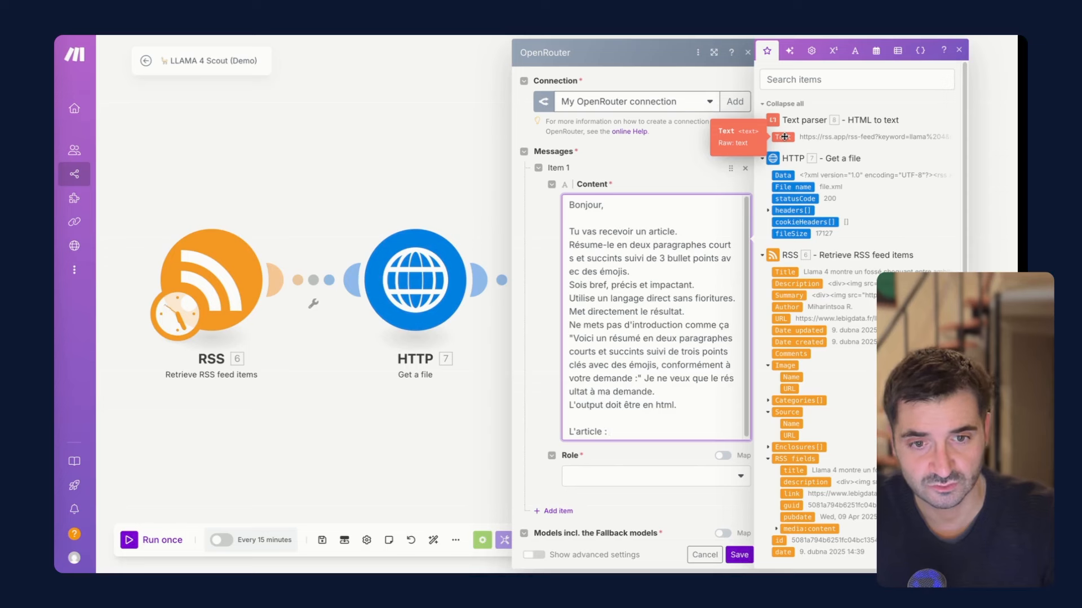
left_click_drag(784, 137, 614, 432)
Step: Set the role of the OpenRouter message to User
left_click(625, 478)
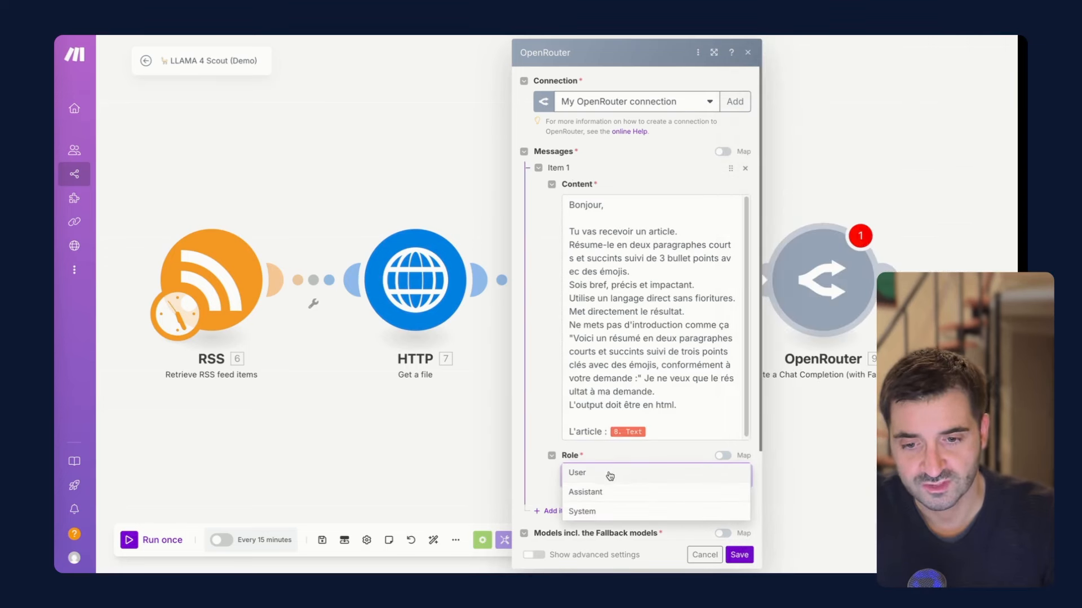
left_click(610, 475)
left_click(552, 435)
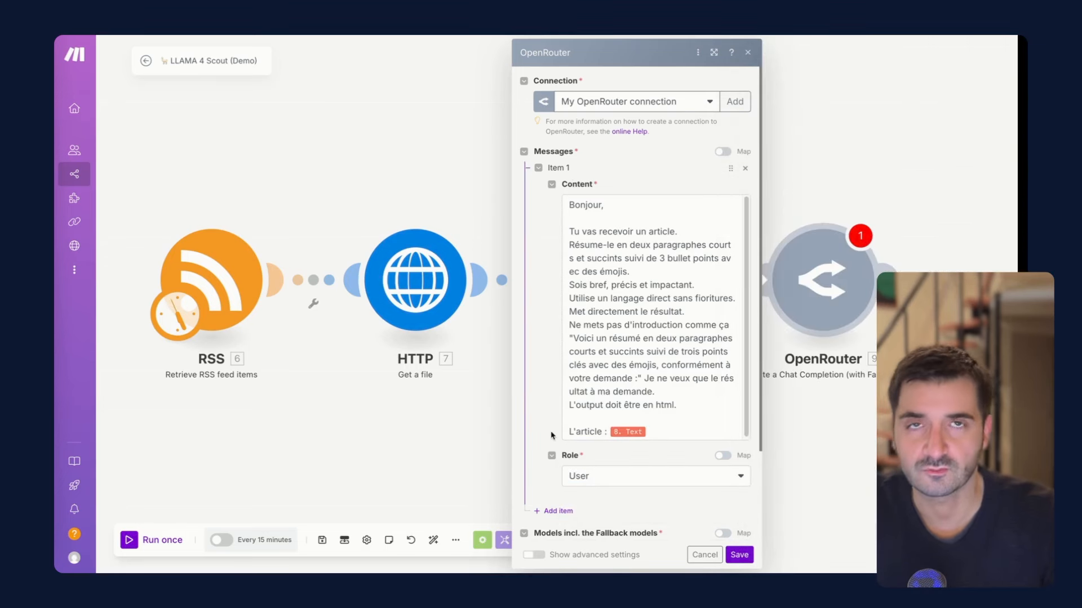
scroll(615, 437, "down", 2)
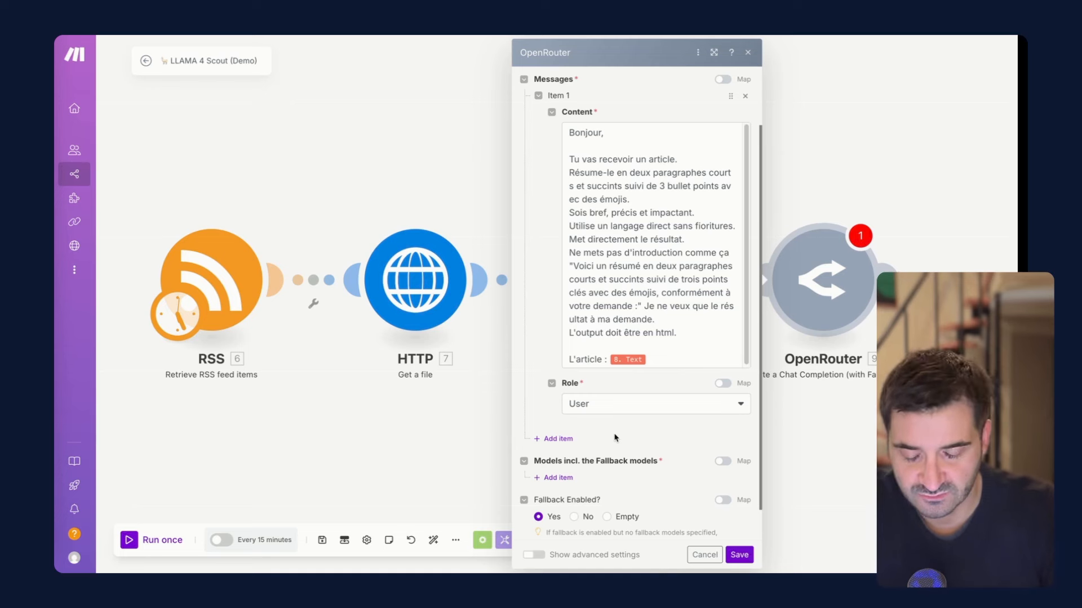
scroll(615, 437, "down", 1)
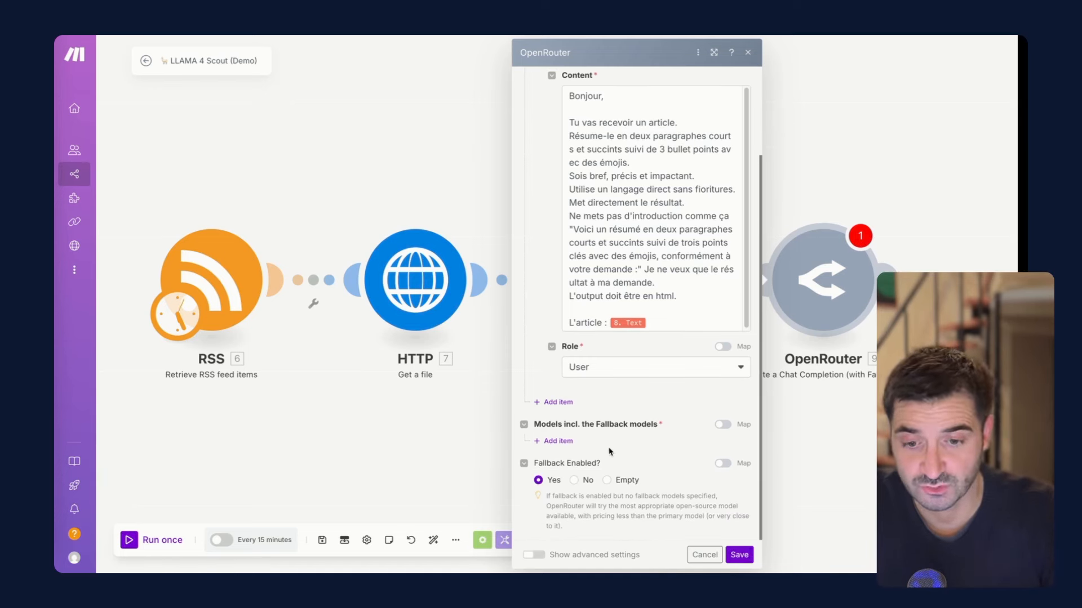
Step: Add Meta: Llama 4 Scout as the first model of the OpenRouter module and save the module
left_click(557, 441)
scroll(651, 417, "down", 1)
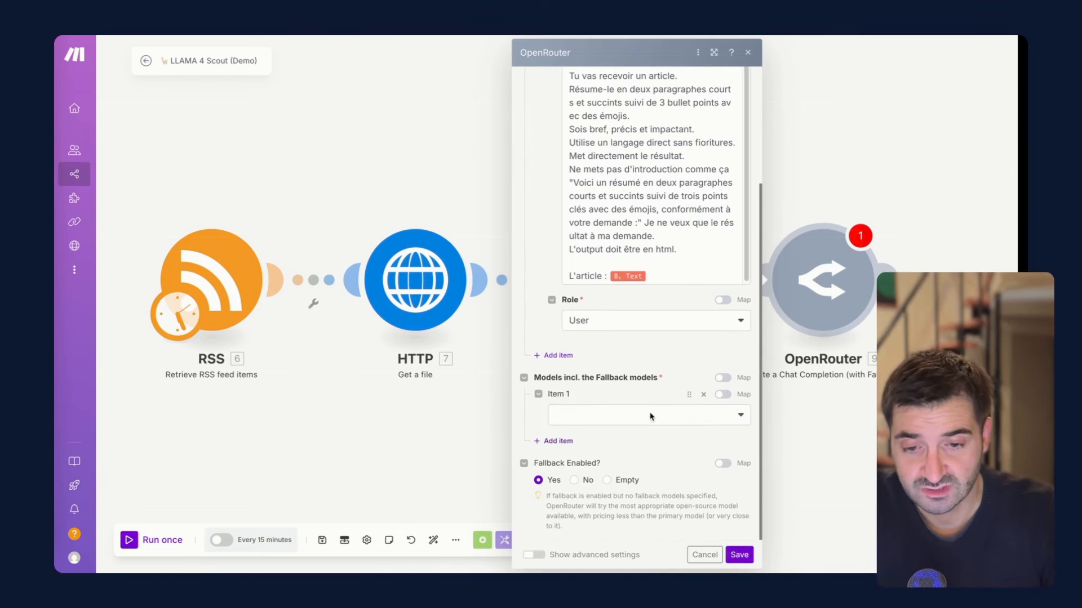
left_click(614, 421)
scroll(614, 455, "down", 6)
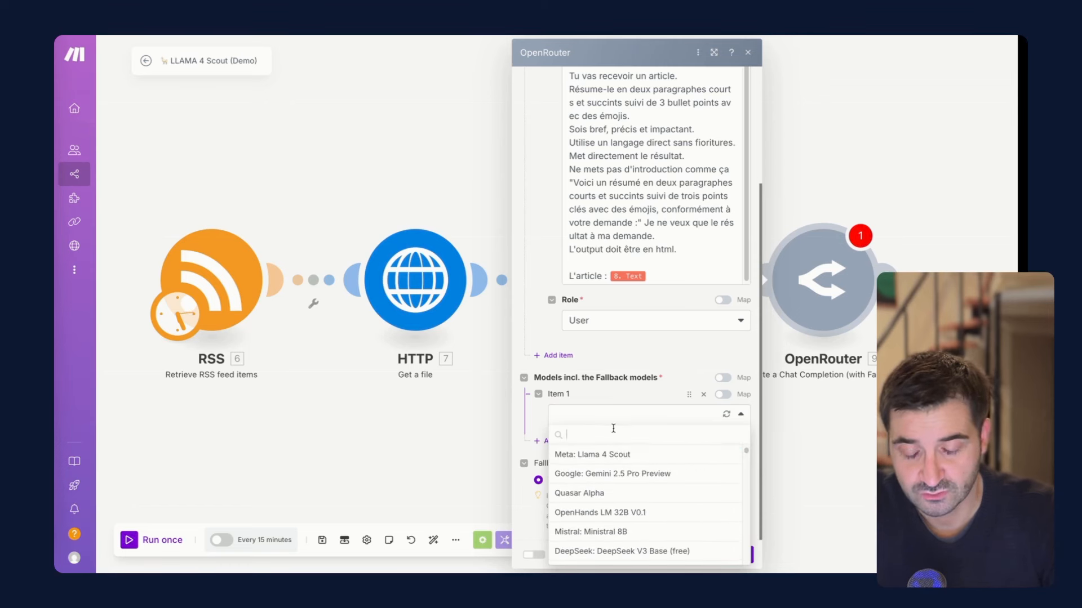
left_click(614, 431)
type("llama")
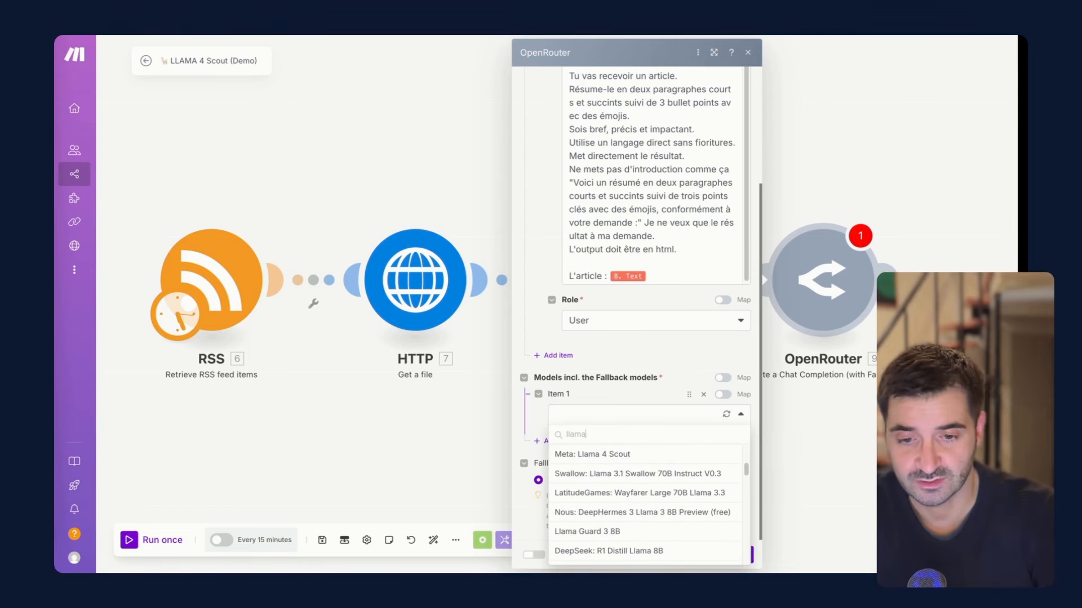
left_click(603, 457)
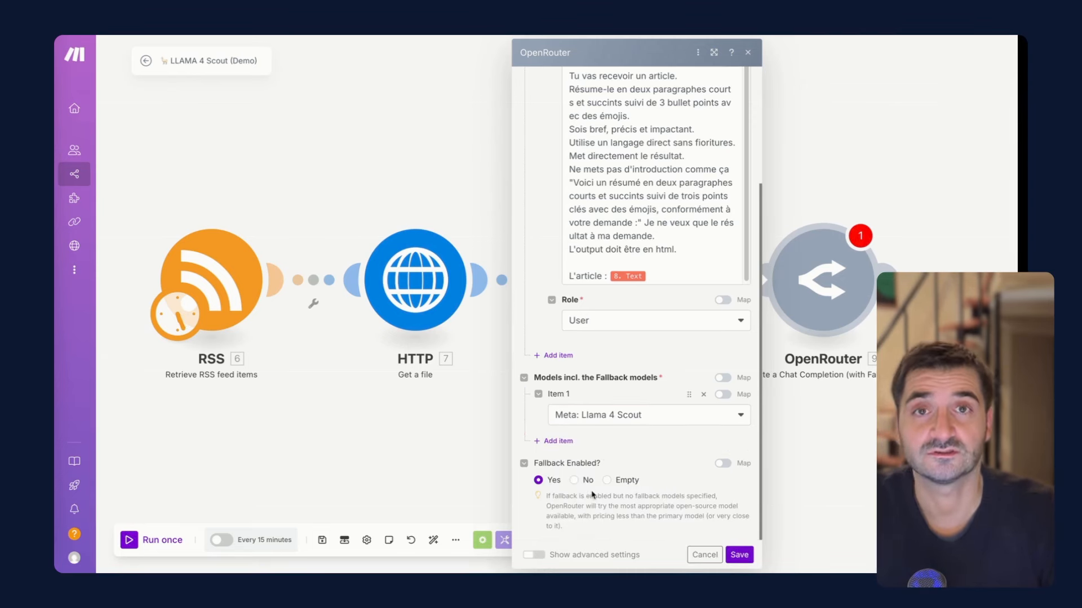
left_click(740, 555)
Step: Run only the OpenRouter module to test the article summary
right_click(836, 285)
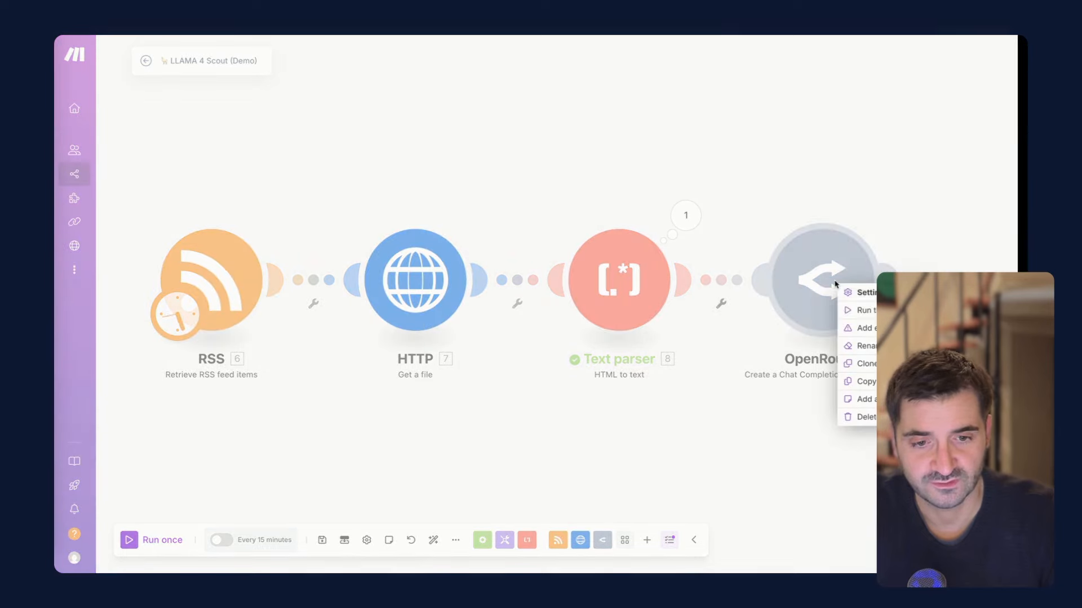
left_click(862, 316)
left_click(743, 384)
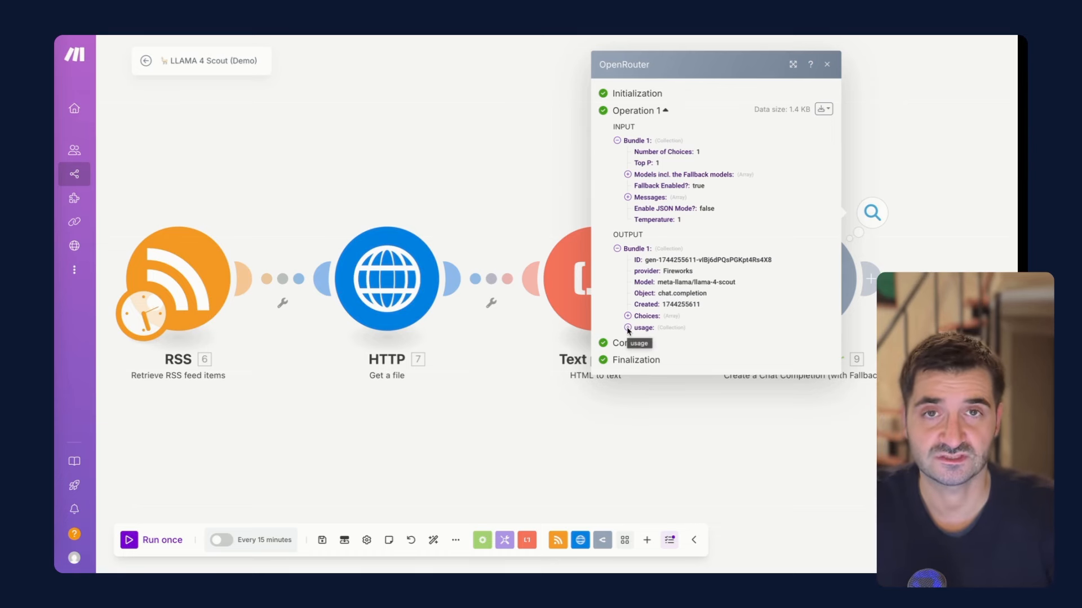
Step: Examine the OpenRouter output's token usage and the full message content under Choices, and close the output
left_click(628, 328)
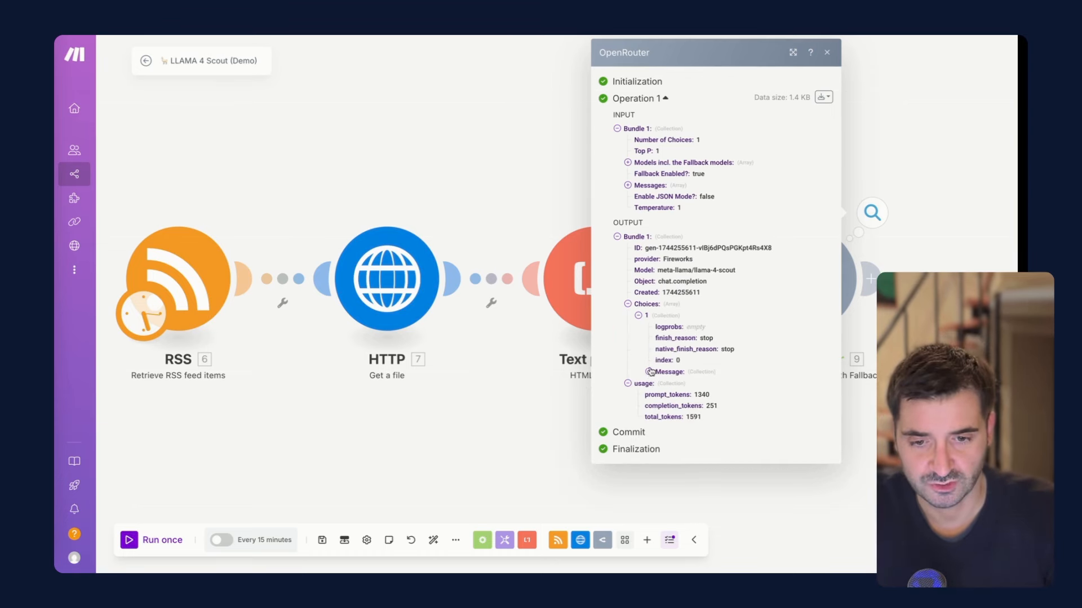
left_click(648, 372)
left_click(660, 394)
scroll(693, 253, "down", 4)
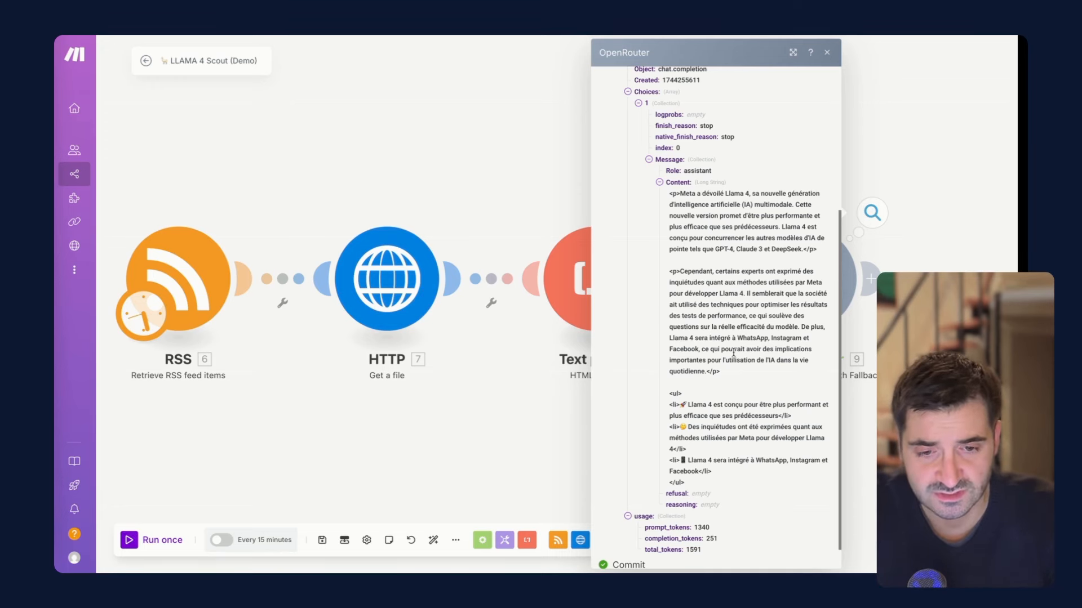
scroll(733, 354, "down", 1)
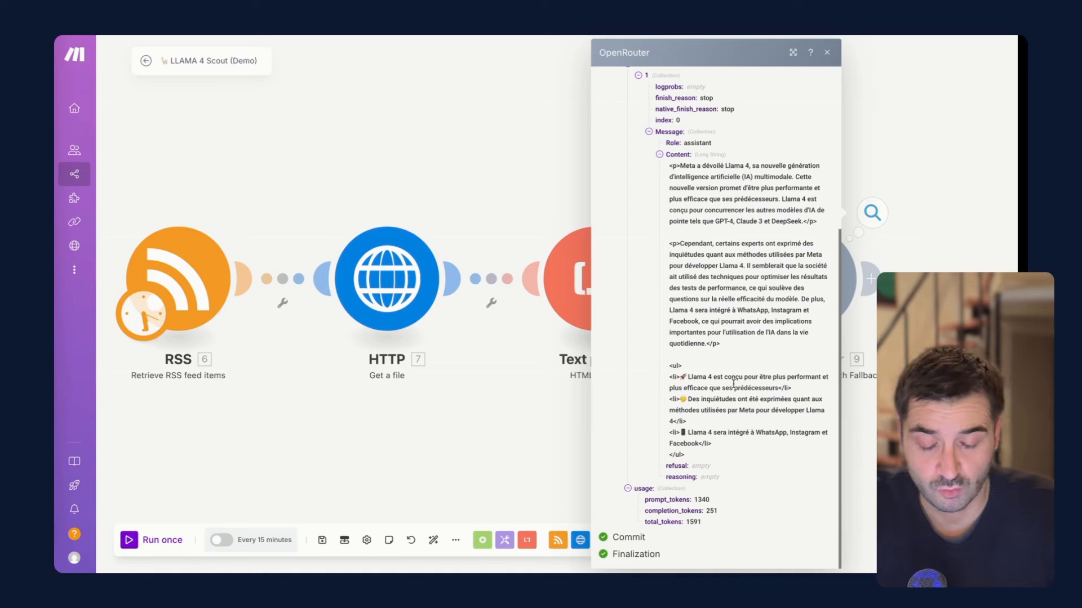
left_click(882, 166)
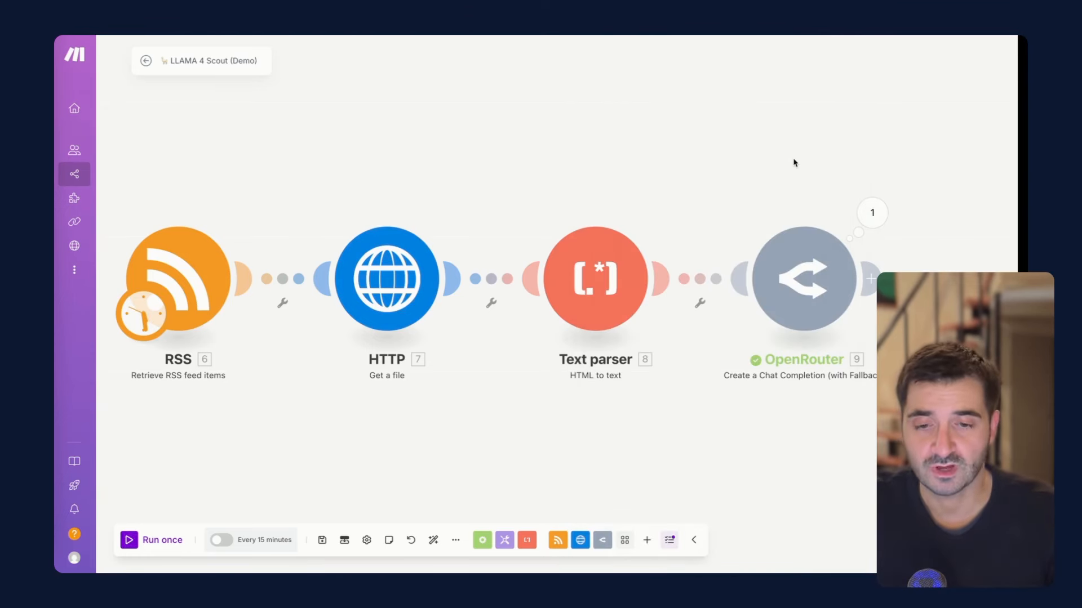
Step: Rename the OpenRouter module to "🦙 Llama 4"
scroll(794, 163, "down", 1)
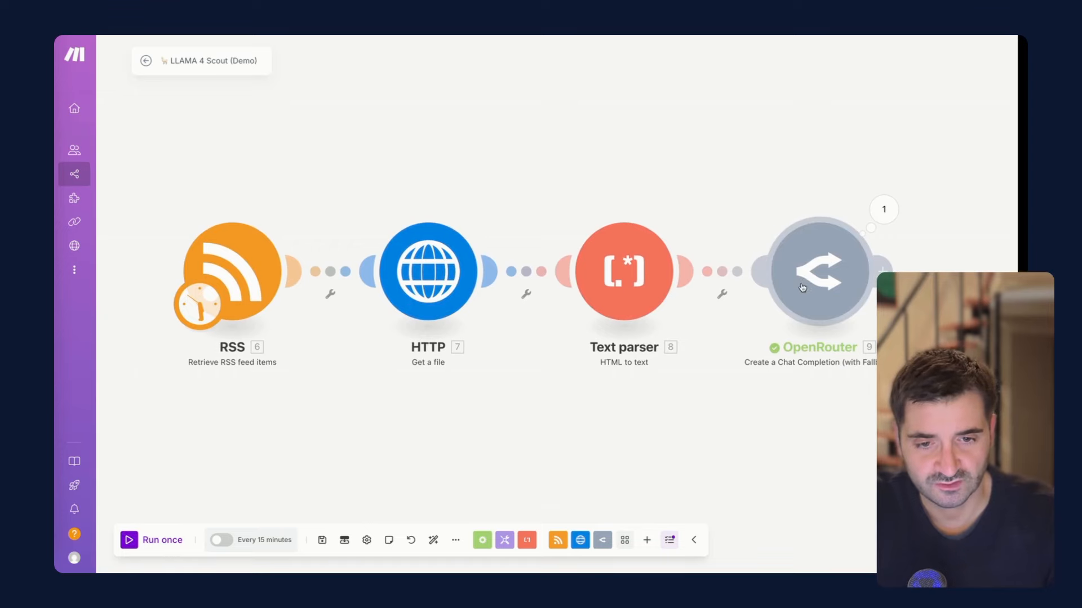
right_click(802, 286)
left_click(838, 348)
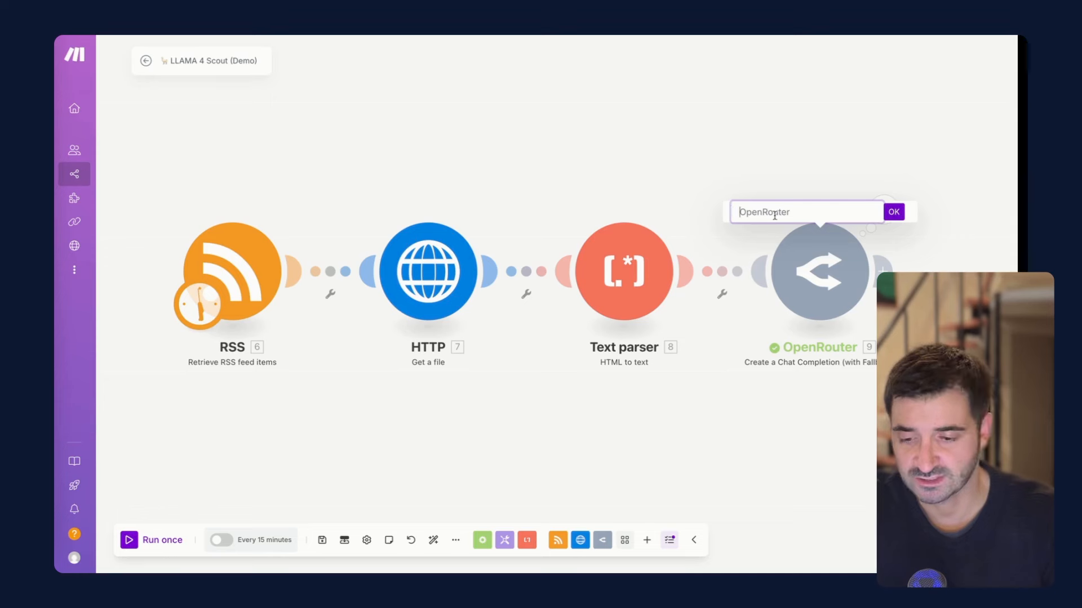
key("ctrl+a")
key("BackSpace")
type("Llama ")
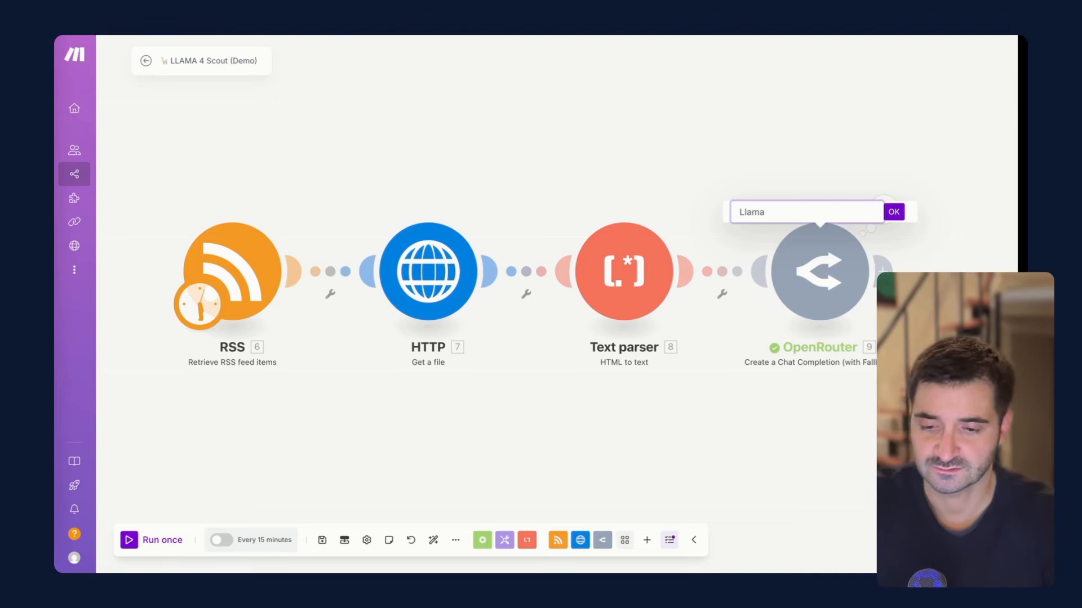
type("4")
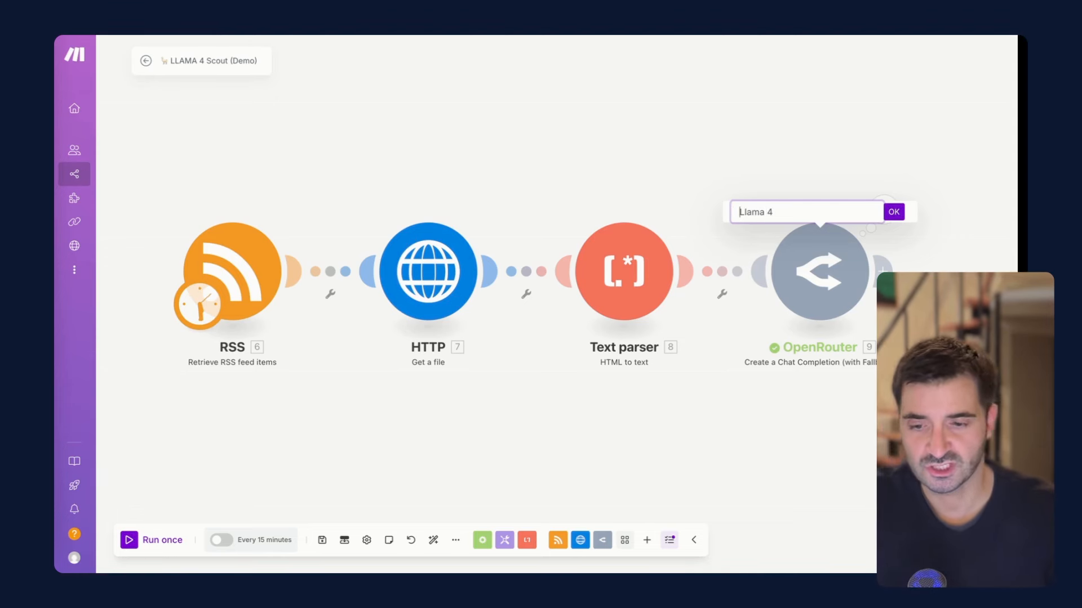
type("🦙")
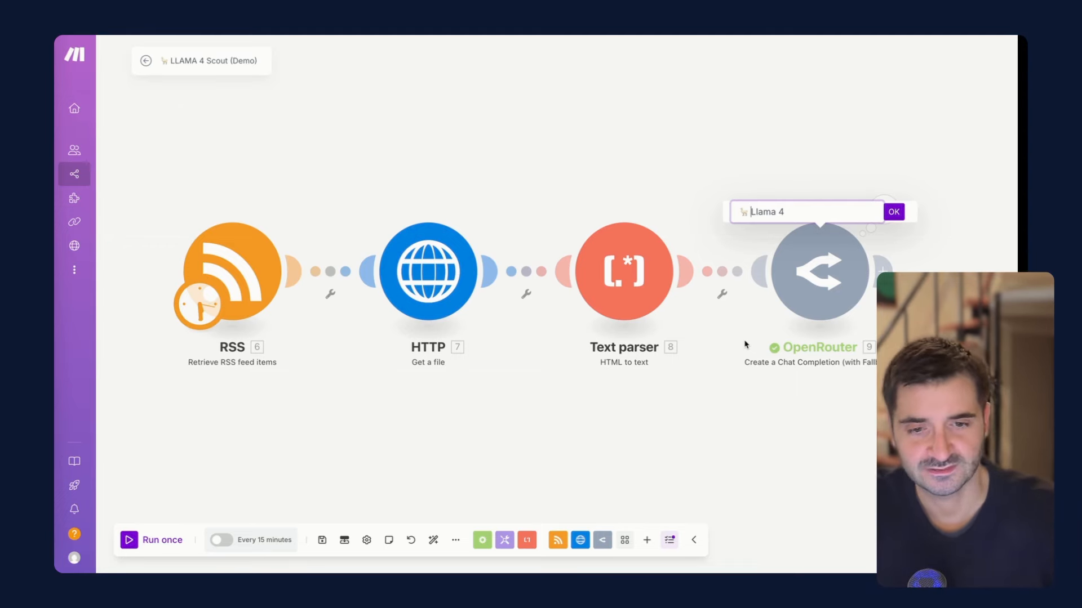
Step: Add a Gmail Create a Draft module after the Llama 4 module and choose INBOX as its folder
left_click(883, 272)
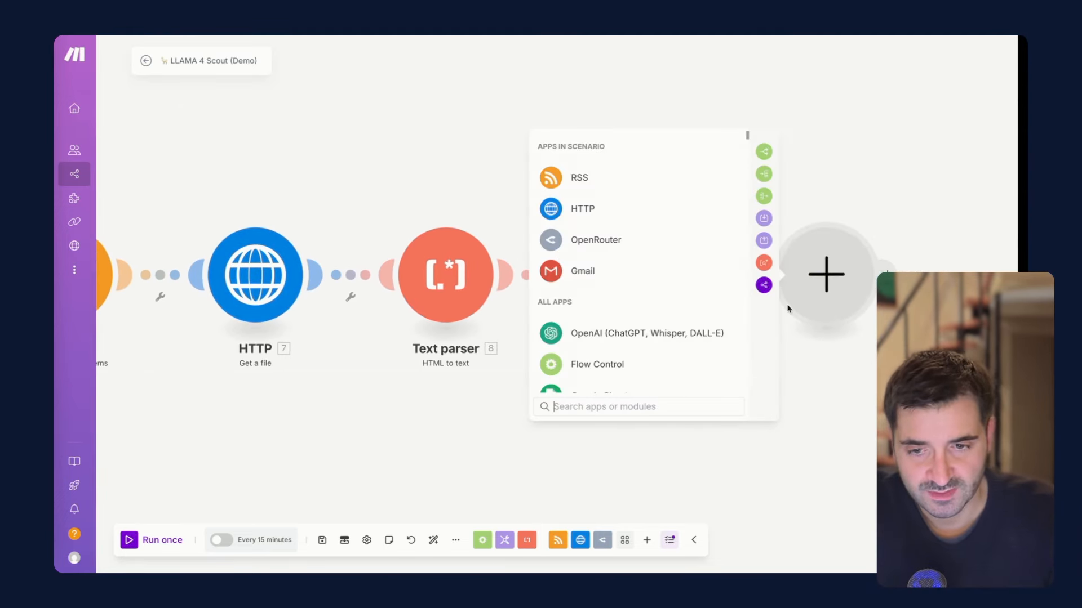
left_click(660, 275)
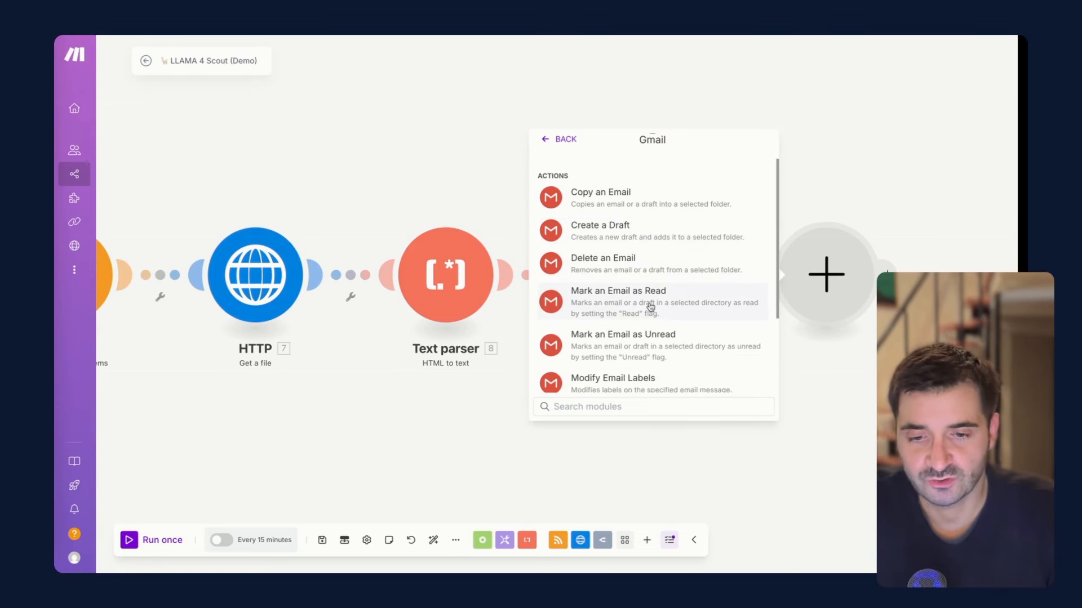
scroll(651, 304, "down", 1)
left_click(644, 220)
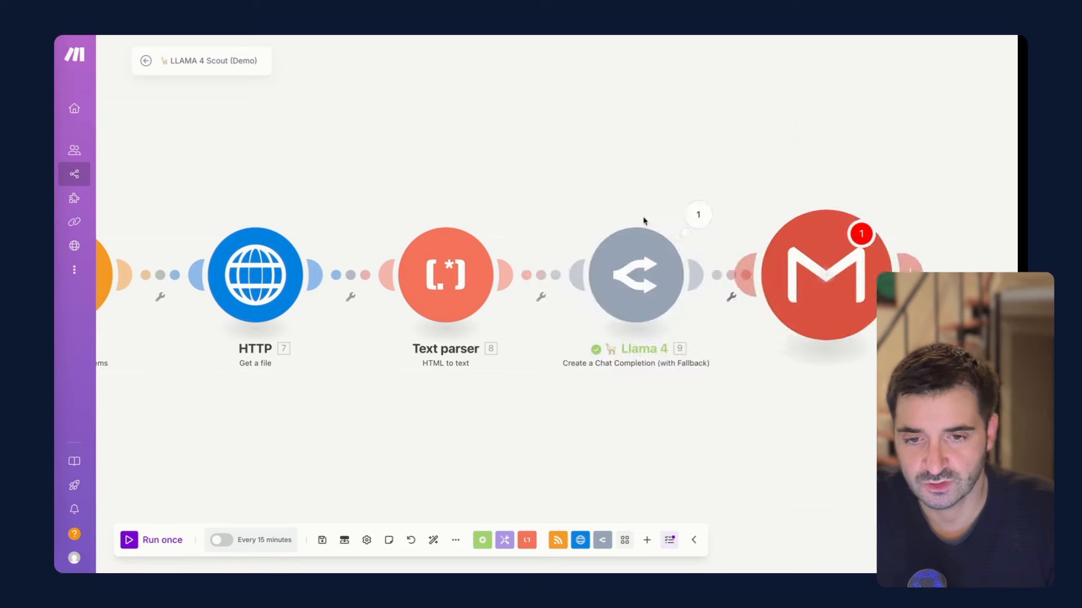
left_click(579, 225)
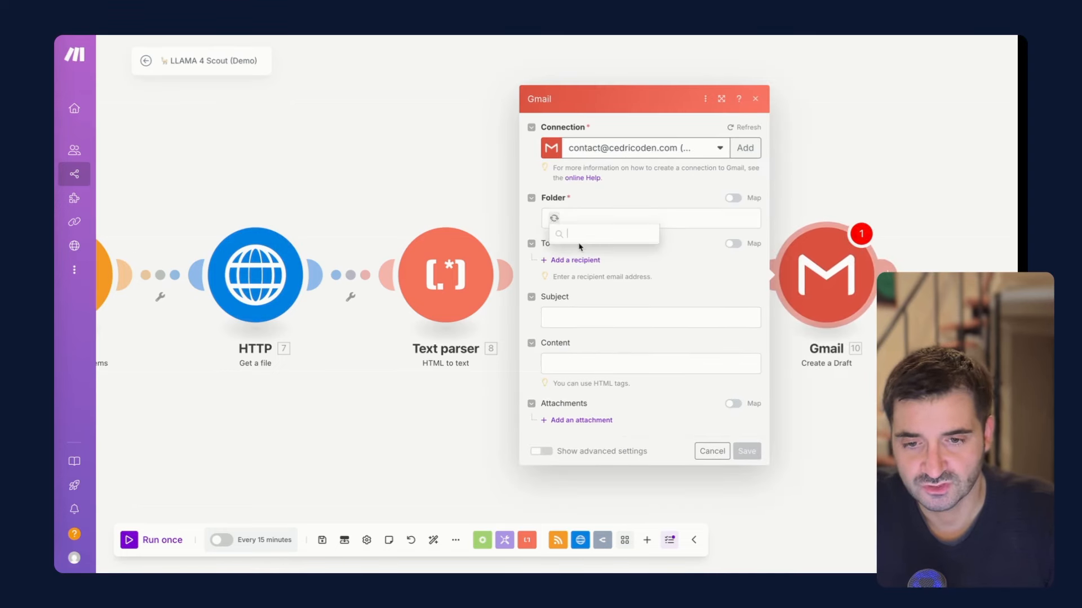
left_click(580, 249)
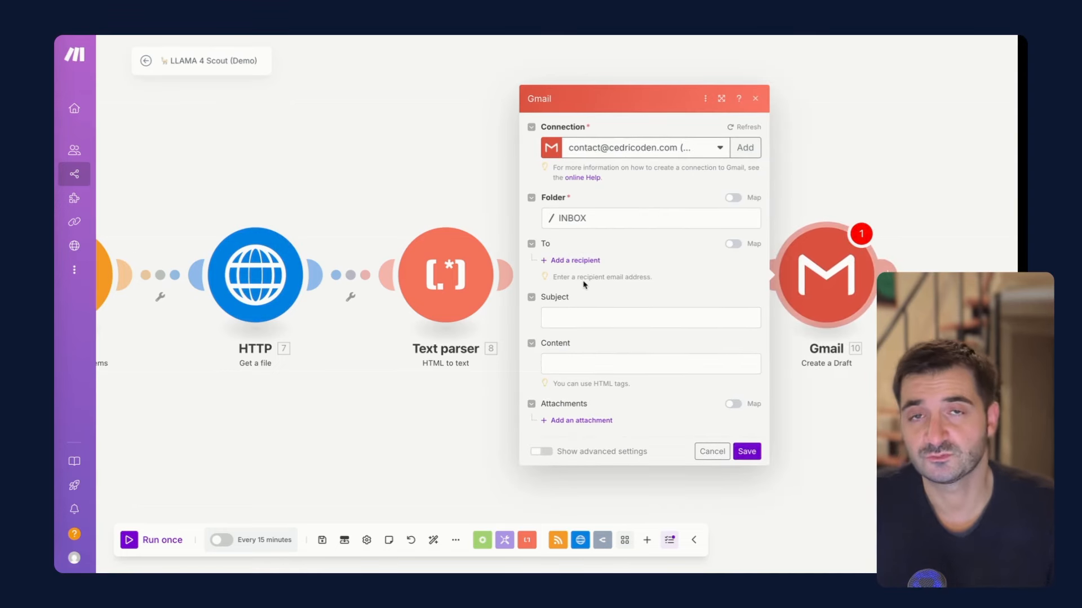
Step: Set the draft's subject to "News Llama 4", fill its content from the Llama 4 module's Choices[] output, and save the module
left_click(572, 322)
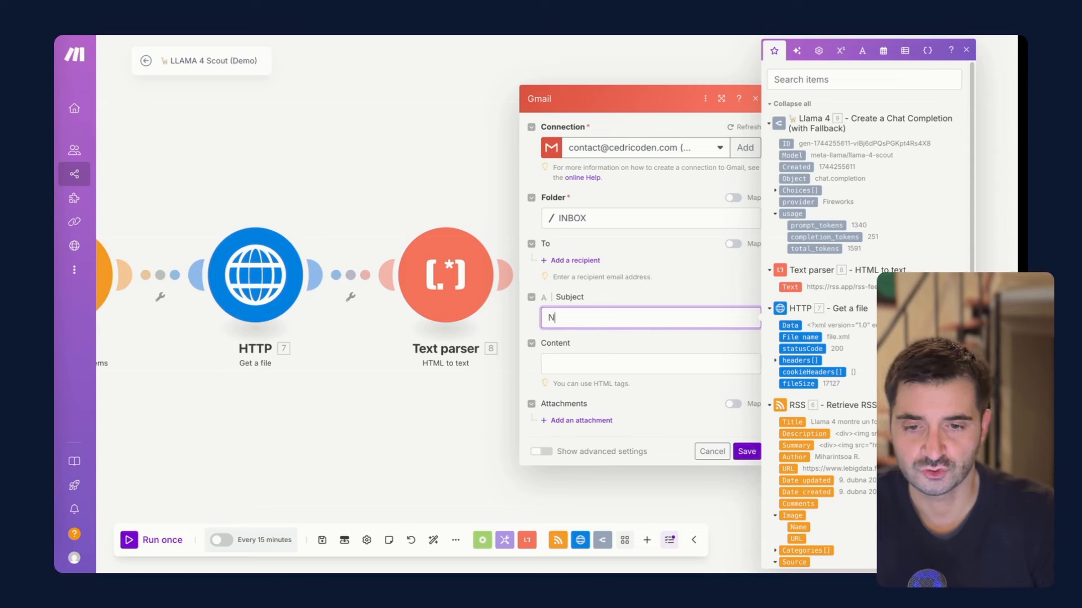
type("News")
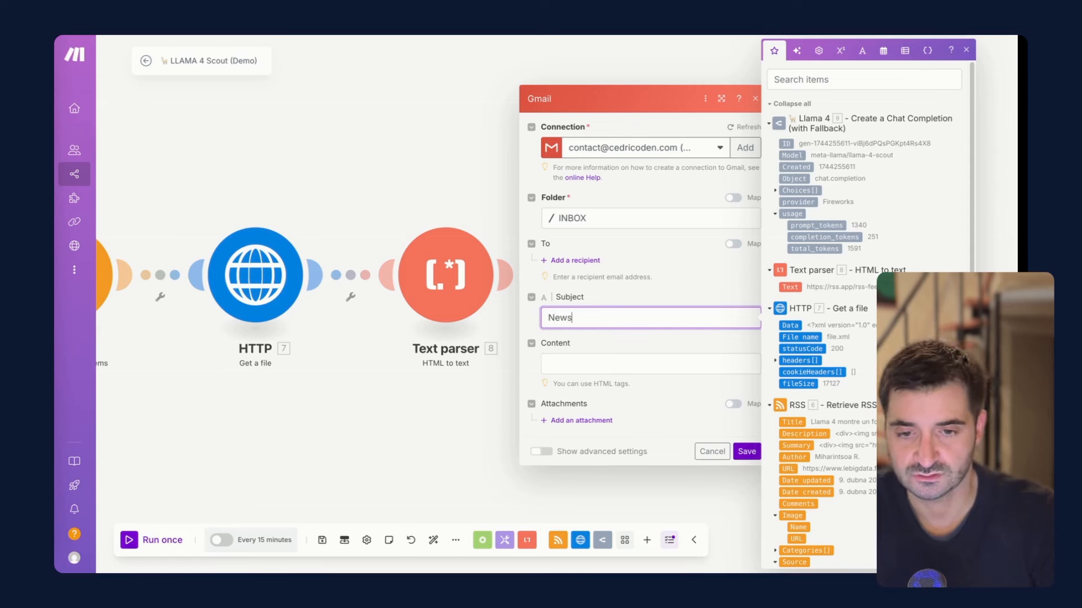
type(" Llama 4")
left_click(570, 365)
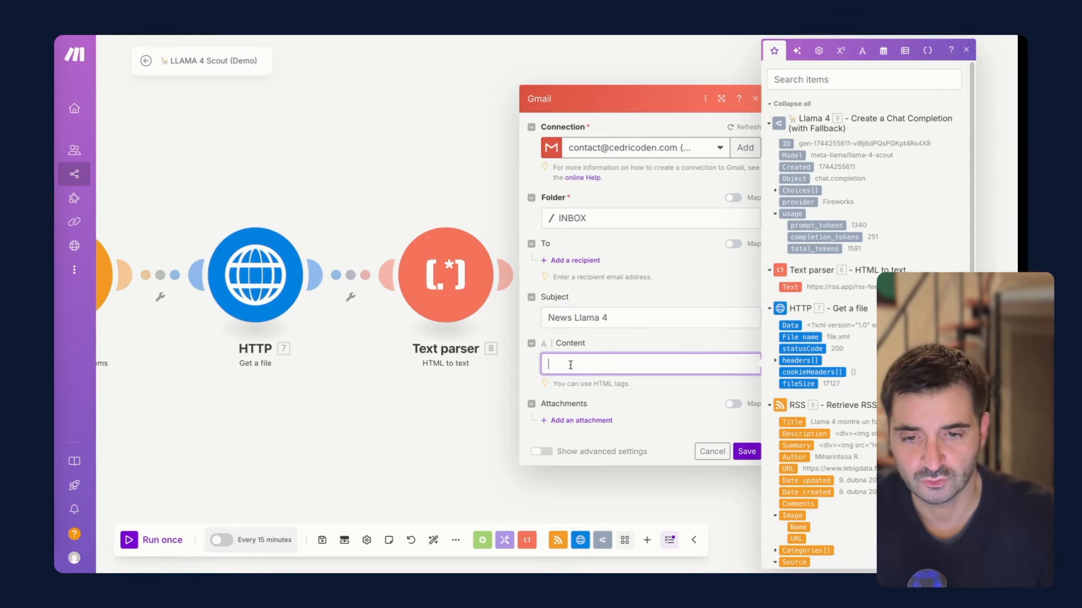
left_click(777, 192)
left_click(747, 451)
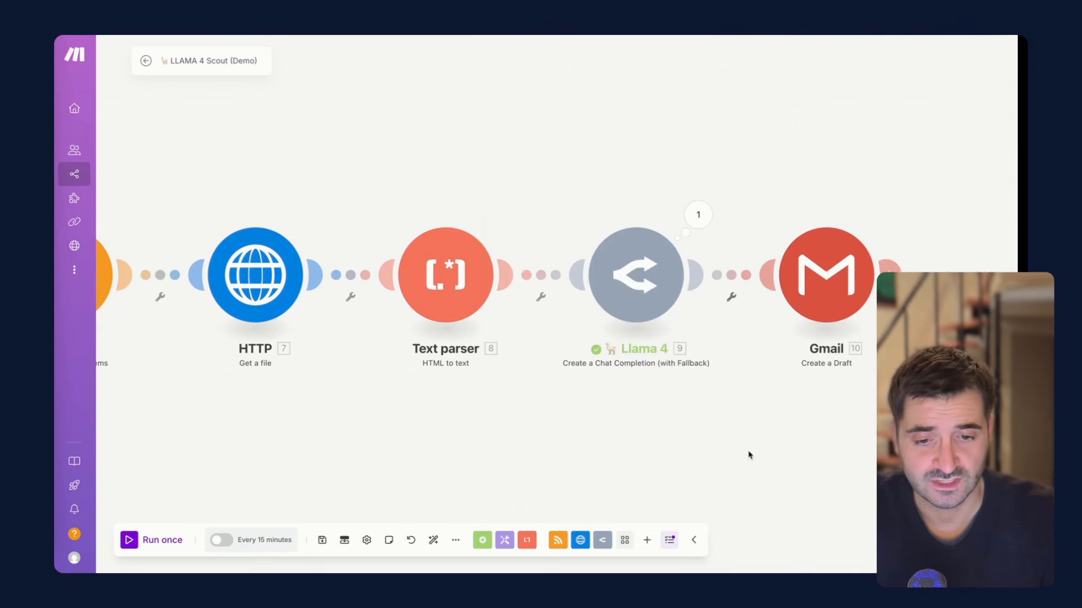
Step: Save the scenario and run it once from the RSS module through to the Gmail draft
scroll(732, 441, "down", 10)
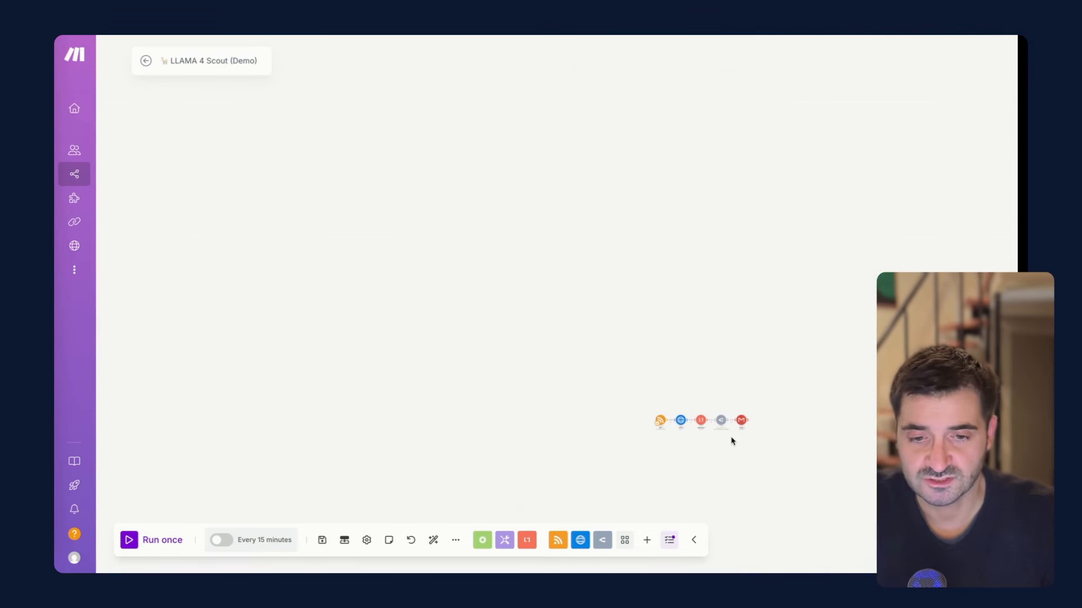
scroll(733, 441, "up", 8)
scroll(732, 441, "up", 2)
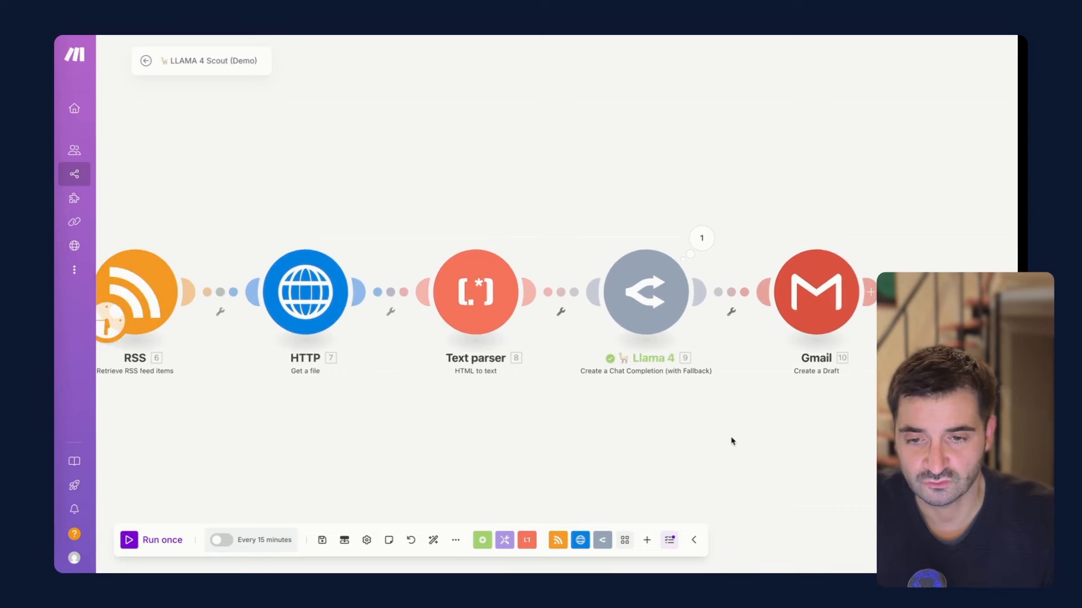
scroll(732, 441, "down", 1)
left_click_drag(733, 439, 755, 345)
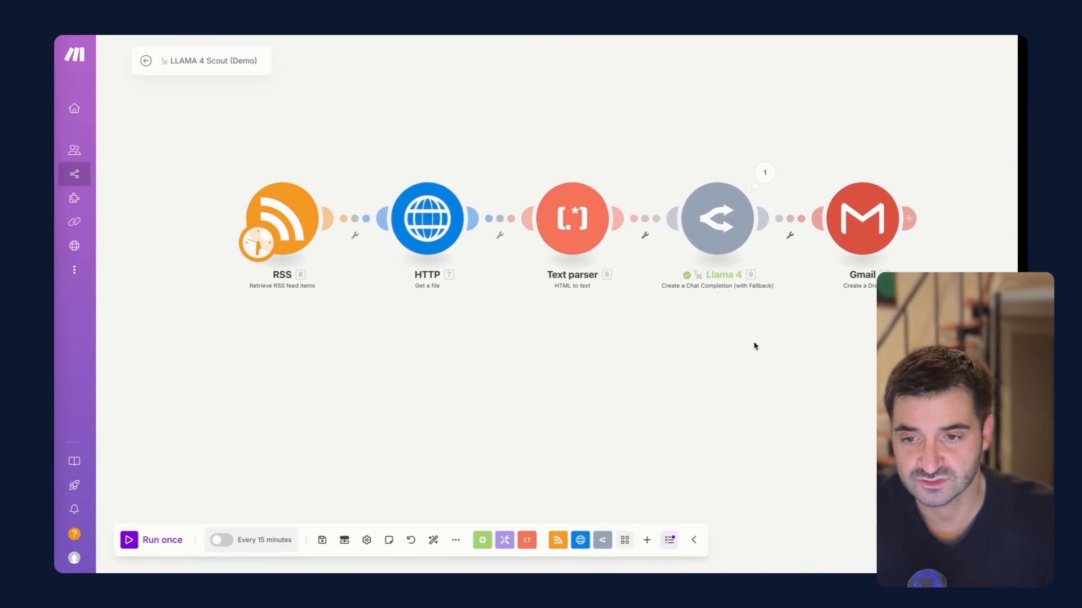
left_click(322, 540)
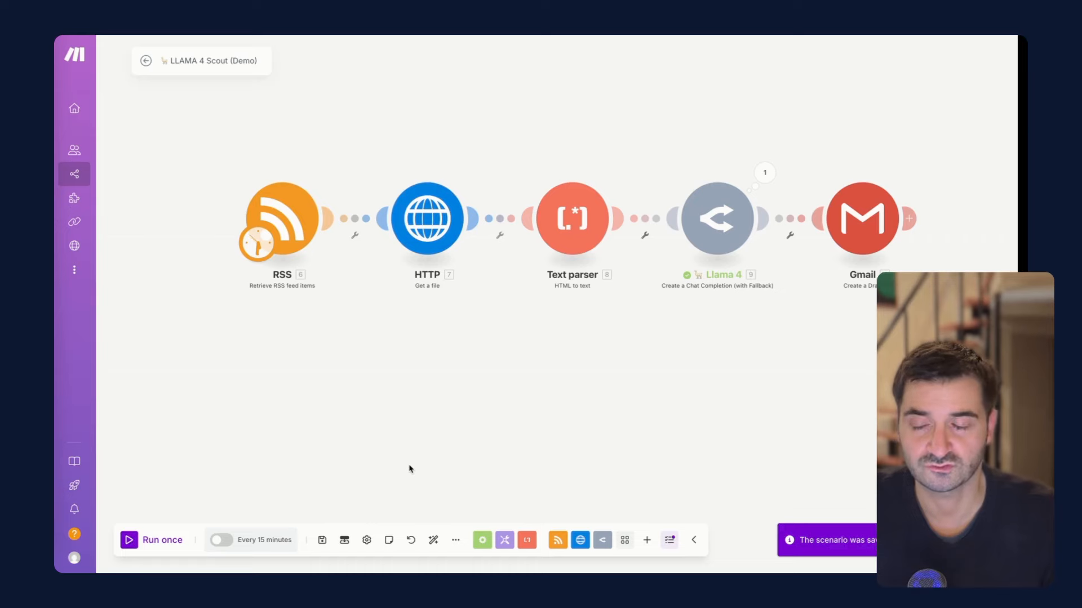
left_click(129, 541)
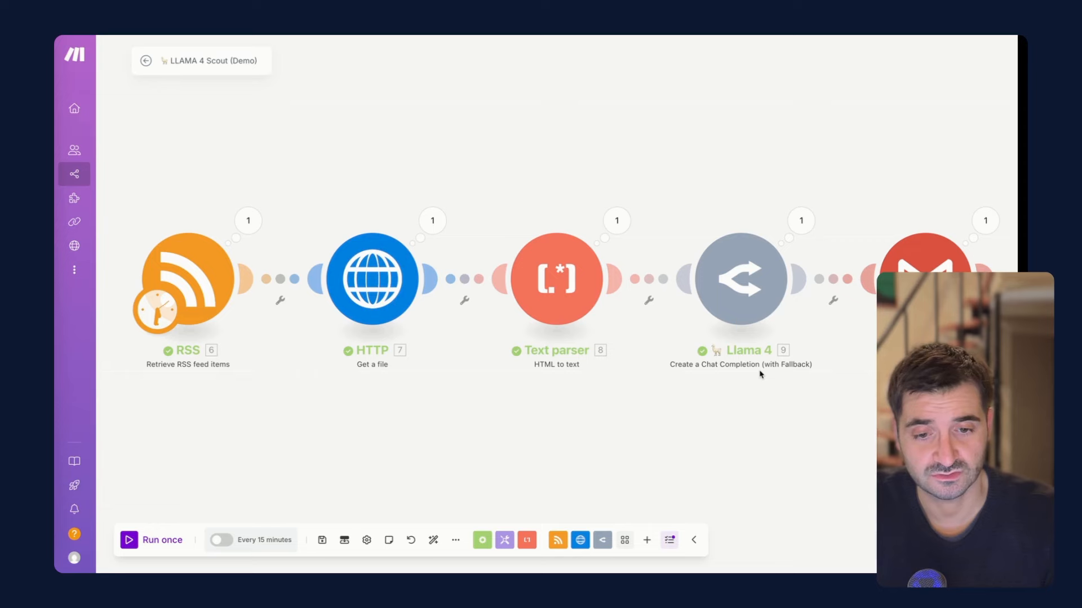
Step: Rename the Llama 4 module to "🦙 Llama 4 Scout"
right_click(751, 297)
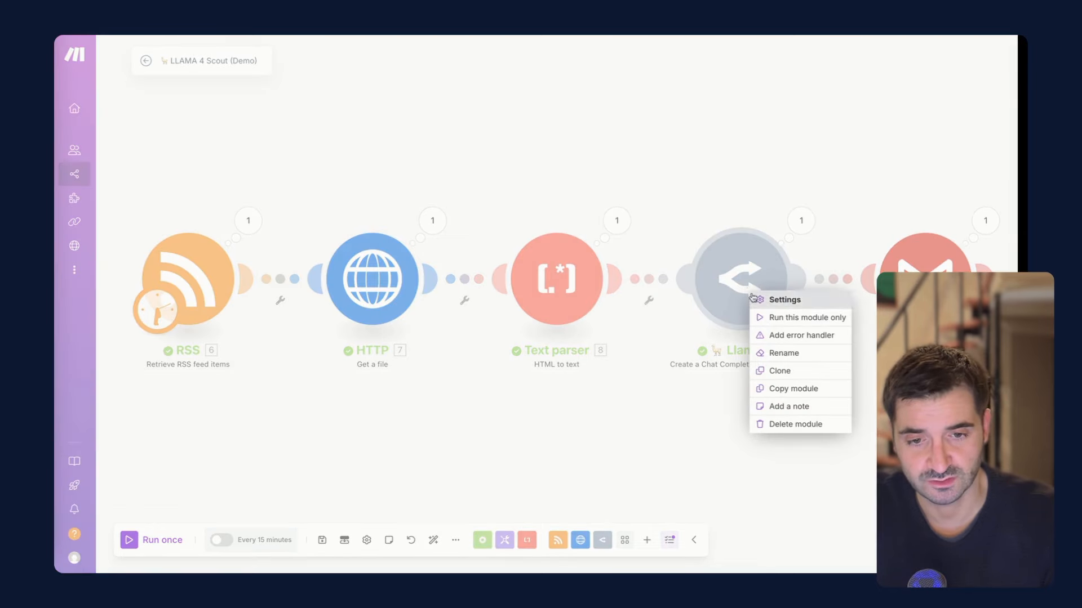
left_click(772, 353)
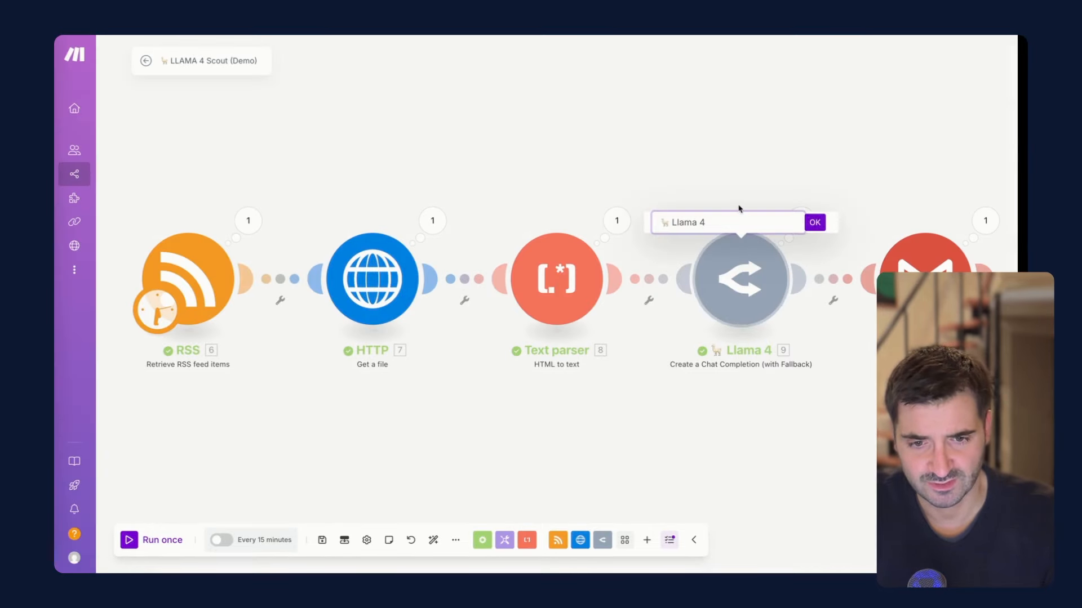
type("Scout")
key("Return")
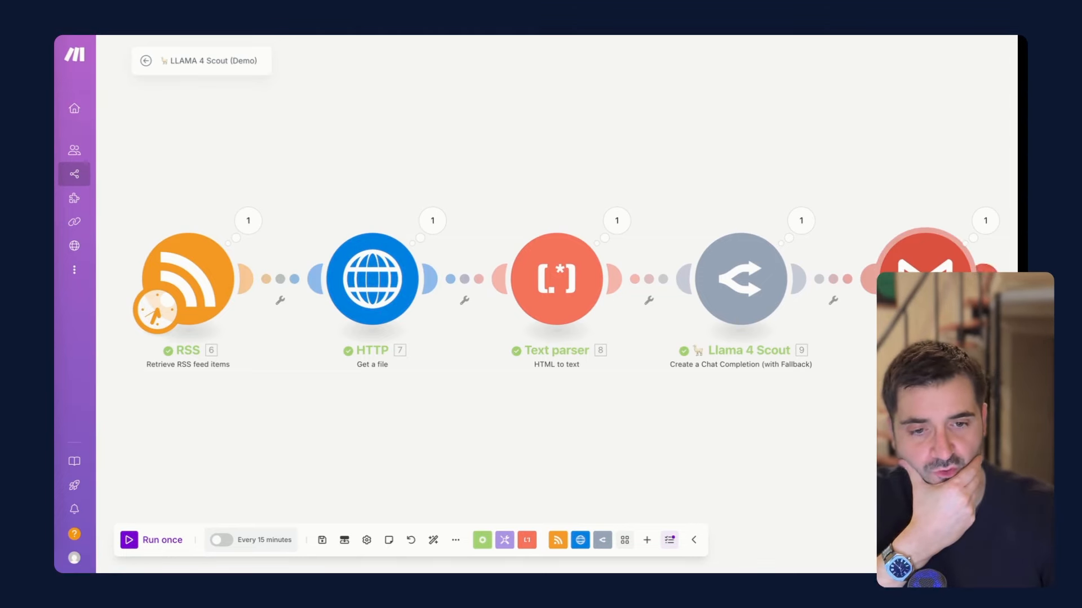
Step: Look over the Gmail module and the Llama 4 Scout module's connection, prompt and role settings
left_click(925, 279)
left_click(873, 272)
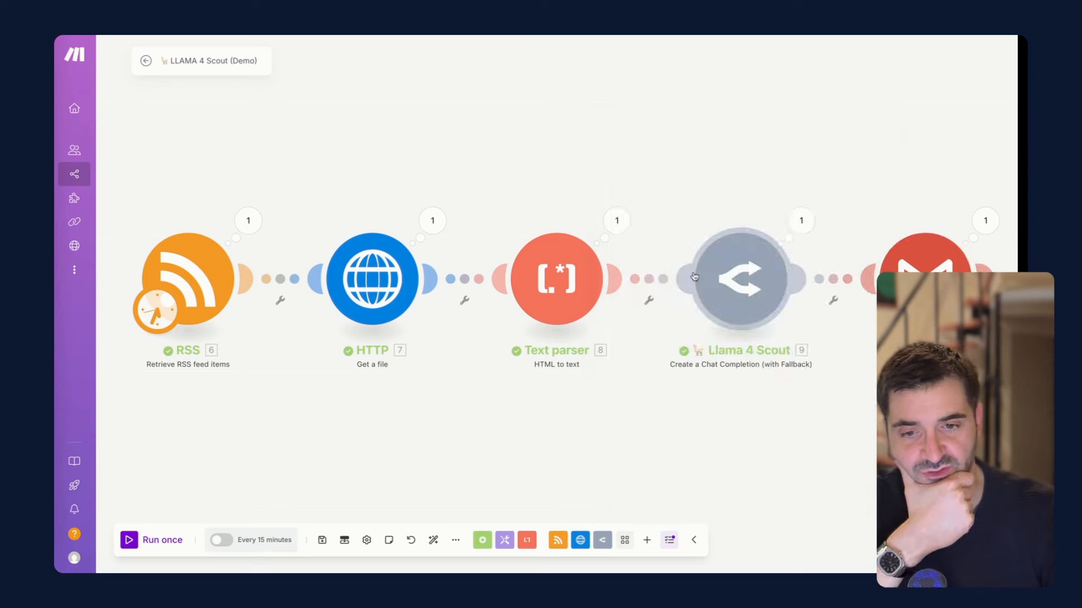
left_click(758, 283)
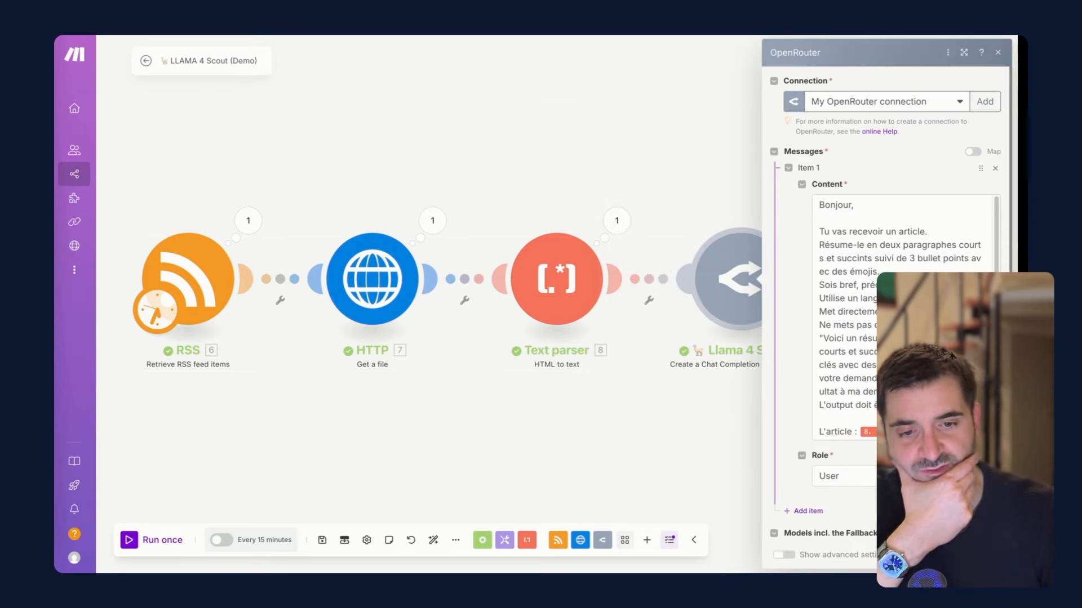
left_click(904, 325)
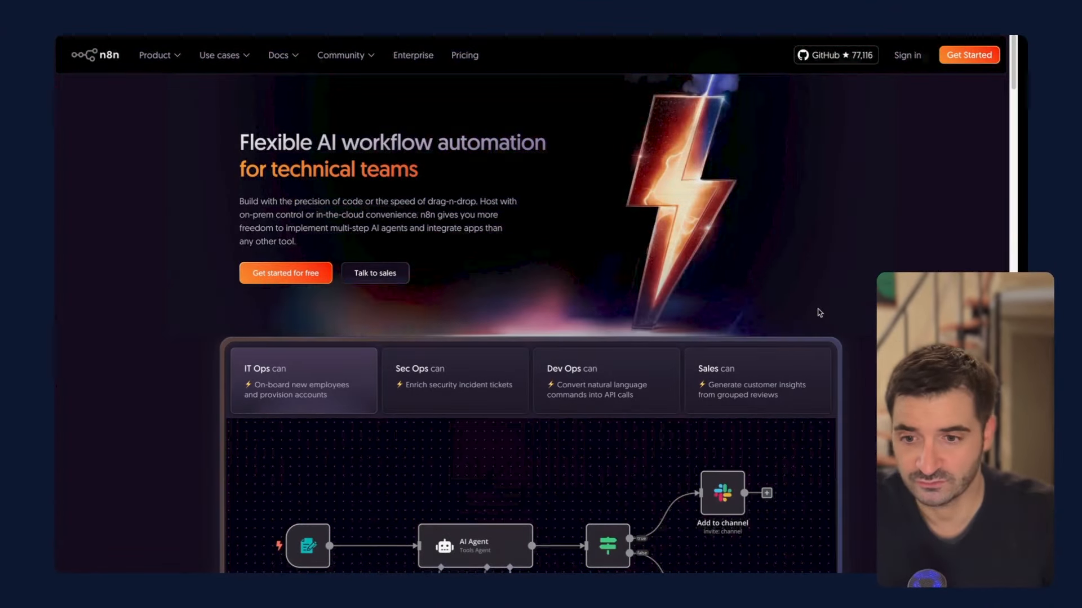
Step: Look over the n8n home page and the finished "LLAMA4 - Agent IA" workflow
scroll(820, 312, "down", 15)
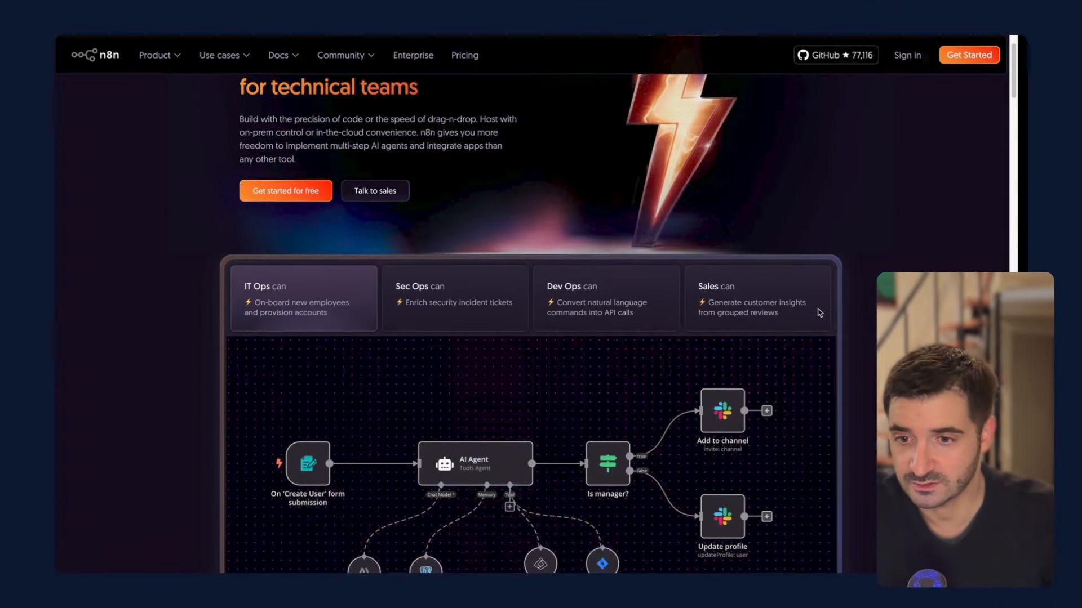
scroll(819, 312, "down", 10)
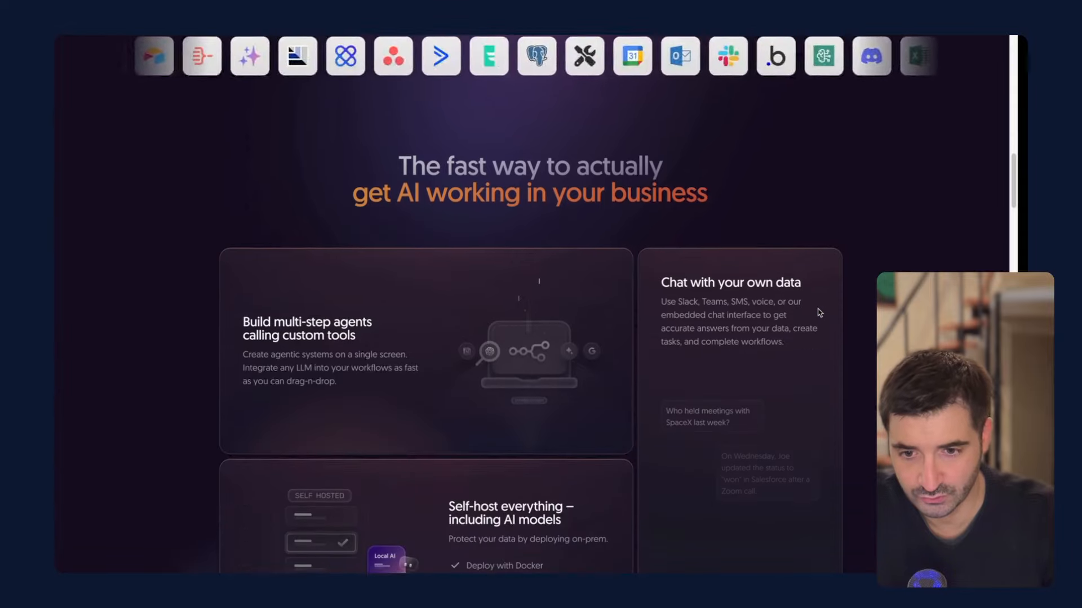
scroll(820, 313, "down", 5)
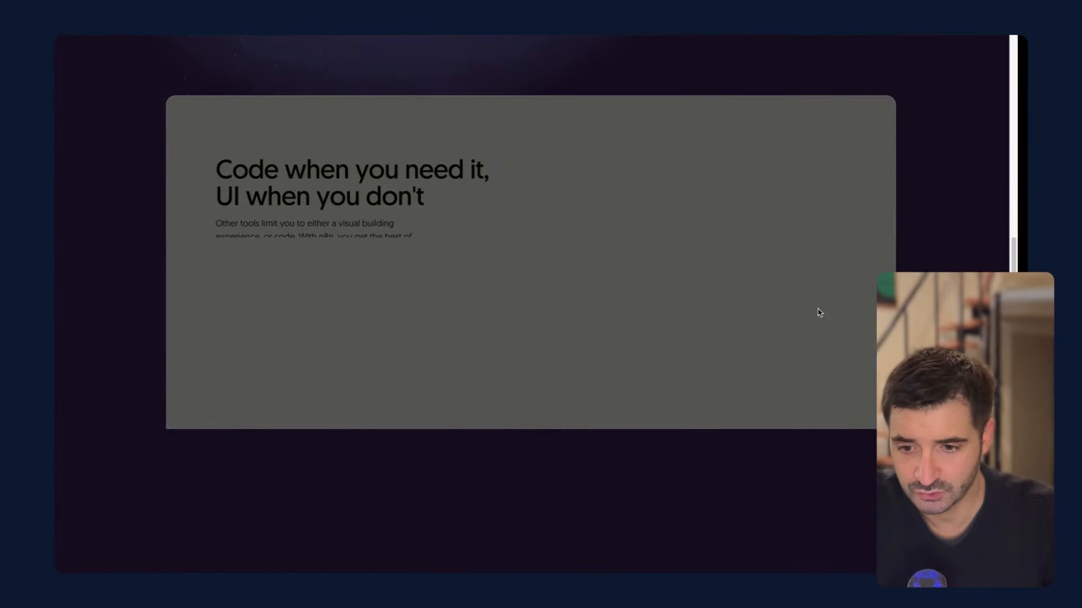
scroll(820, 313, "down", 10)
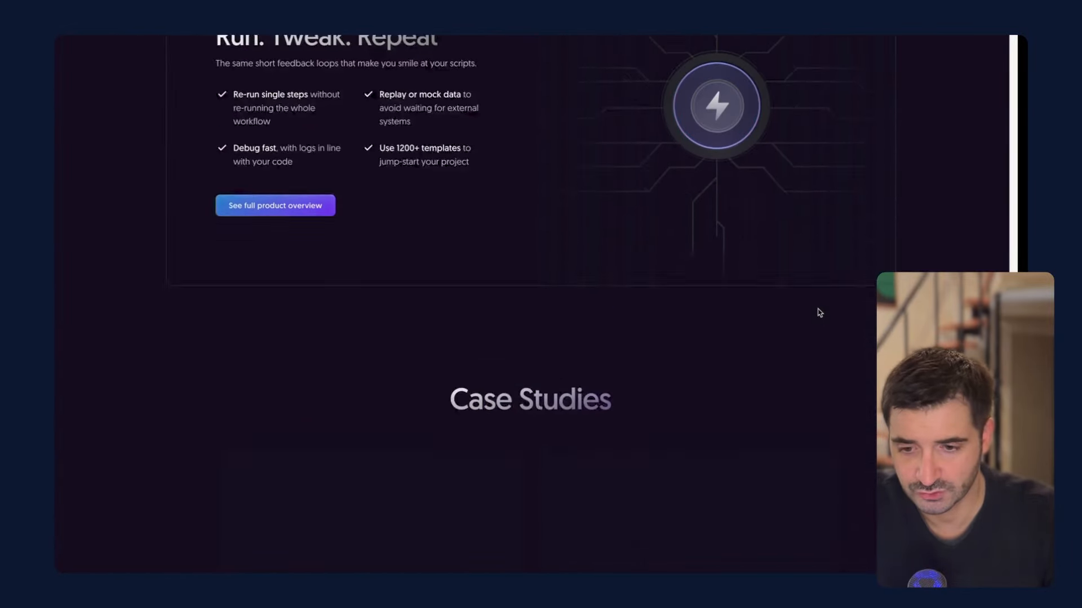
scroll(820, 313, "up", 9)
scroll(820, 313, "up", 15)
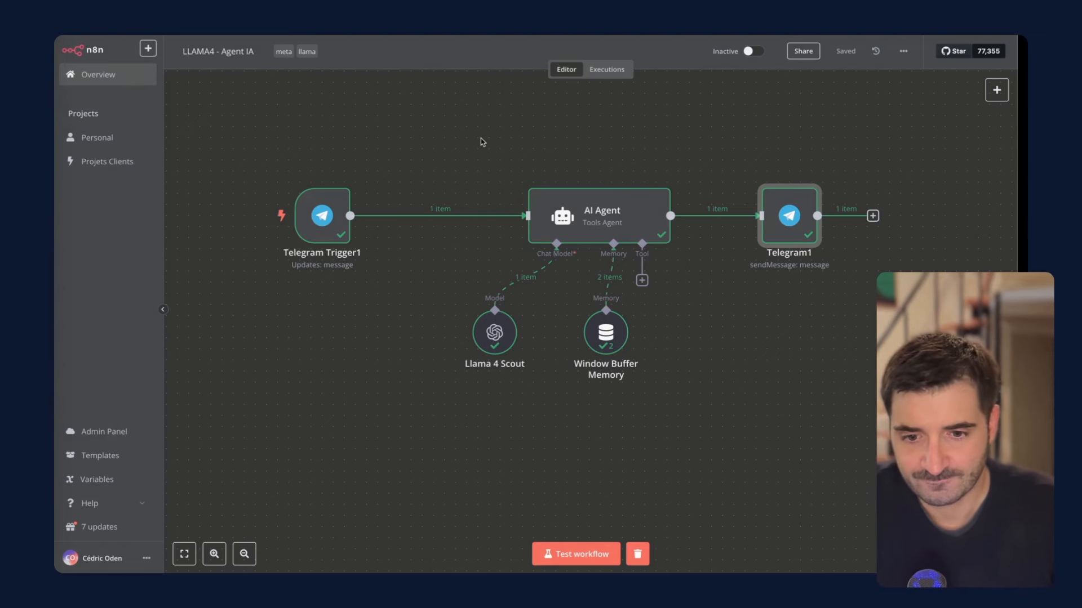
left_click(480, 138)
scroll(451, 145, "left", 1)
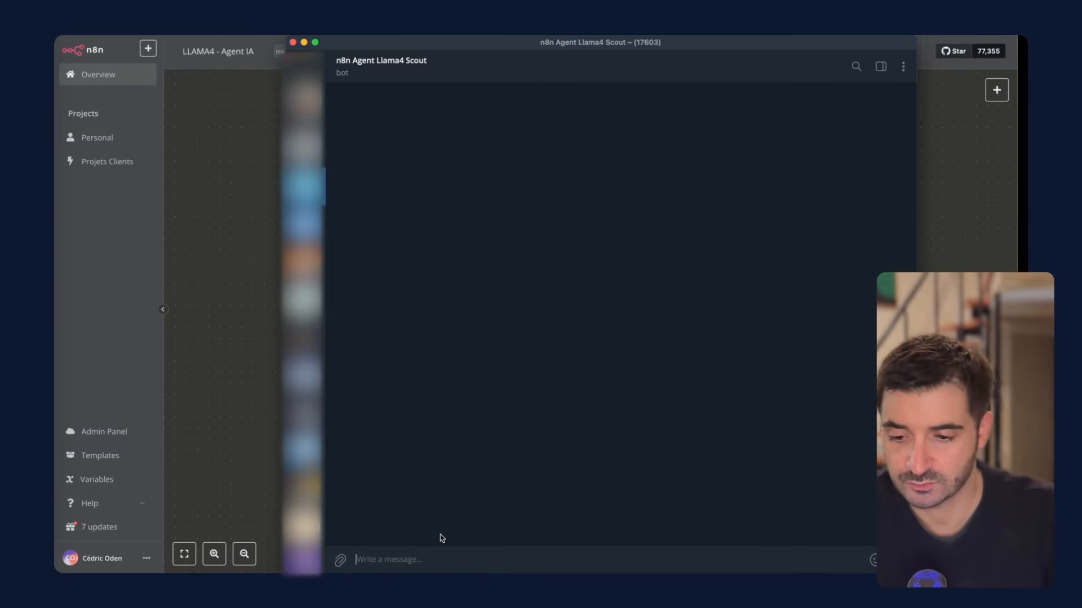
Step: Switch to Telegram and ask the n8n Agent Llama4 Scout bot "Quelle est la capitale de Madagascar ?"
type("Bon")
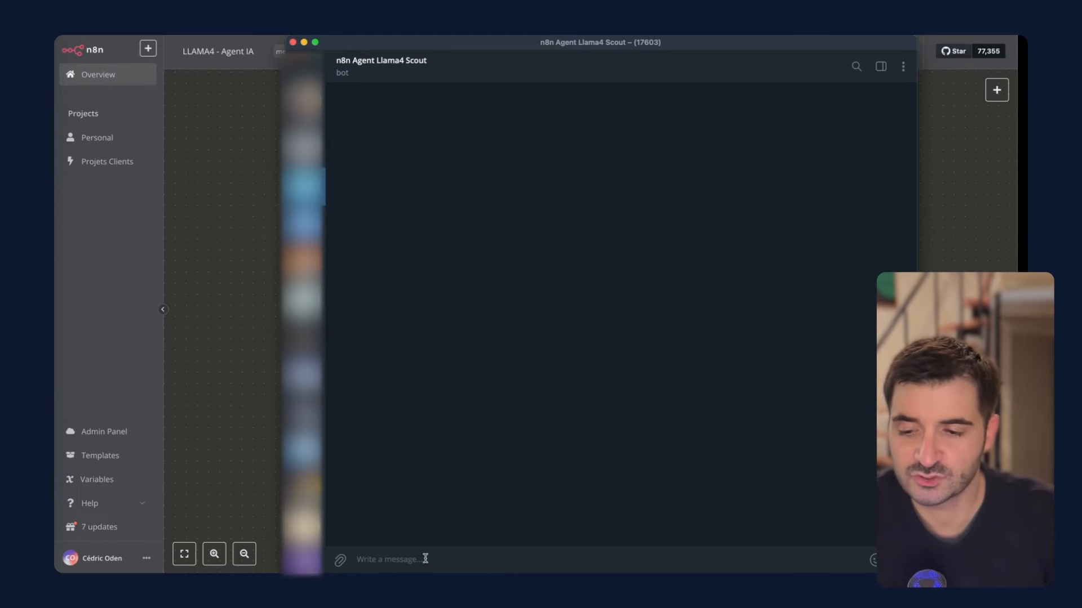
type("Quelle esr")
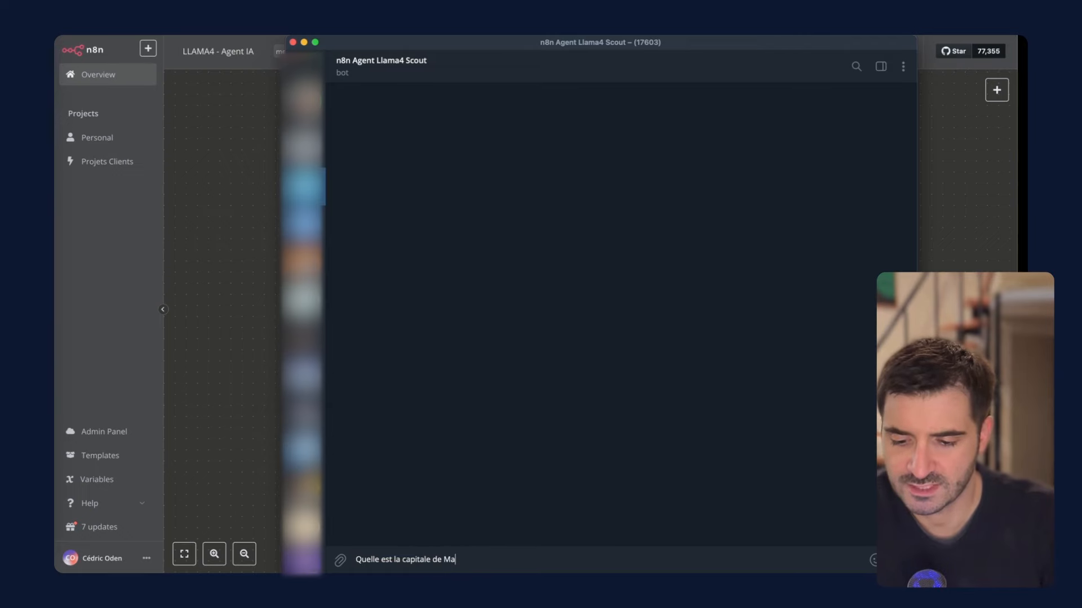
type("gascar ?")
key("Return")
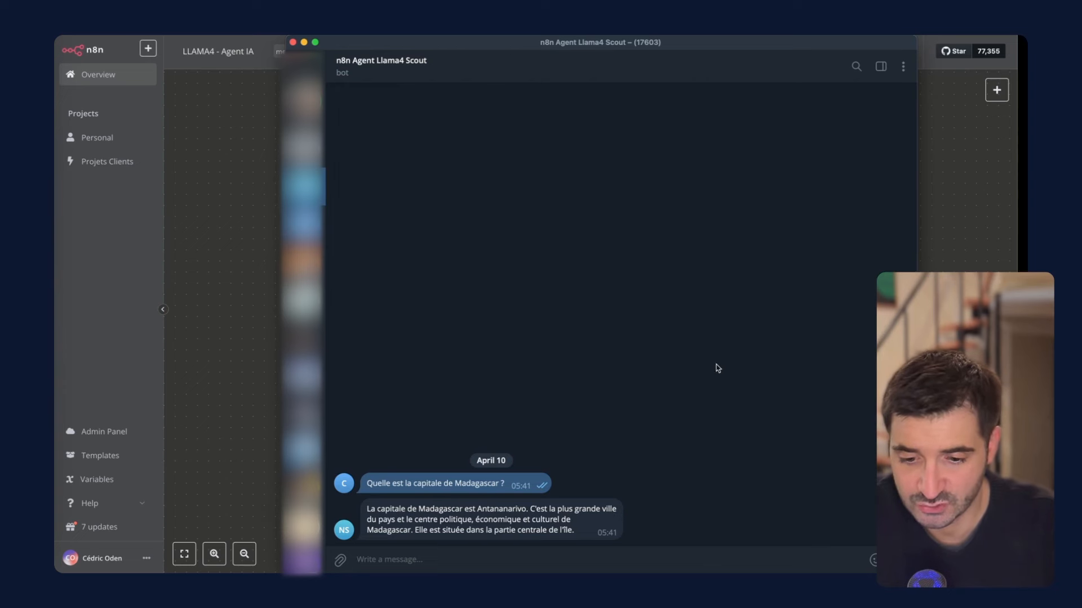
Step: Send the bot the follow-up question "Intéressant. Combien d'habitants à cette ville ?"
type("IN")
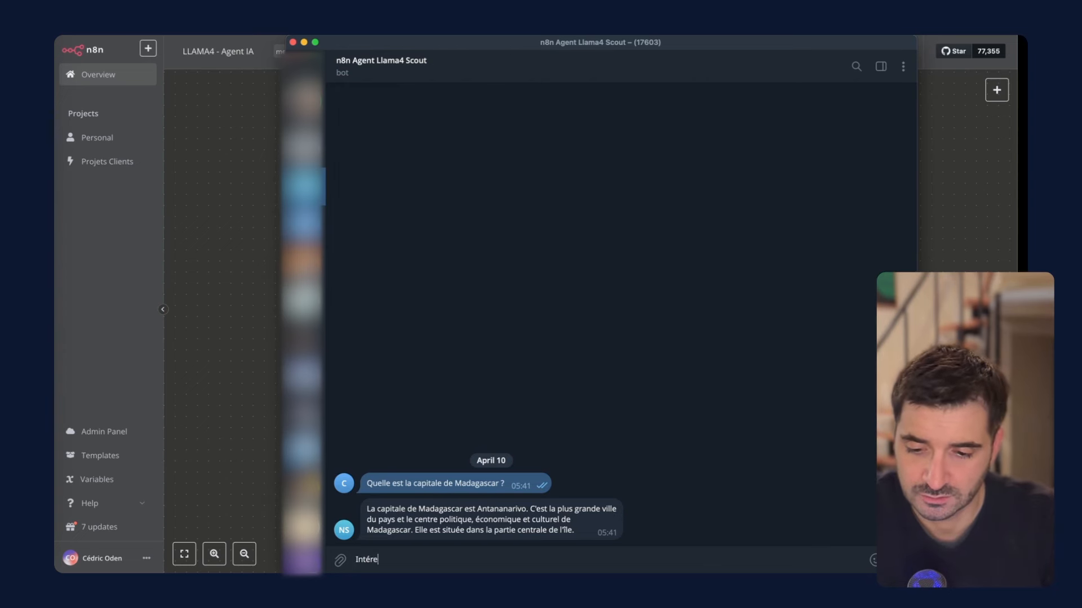
type("téressant. COmbie")
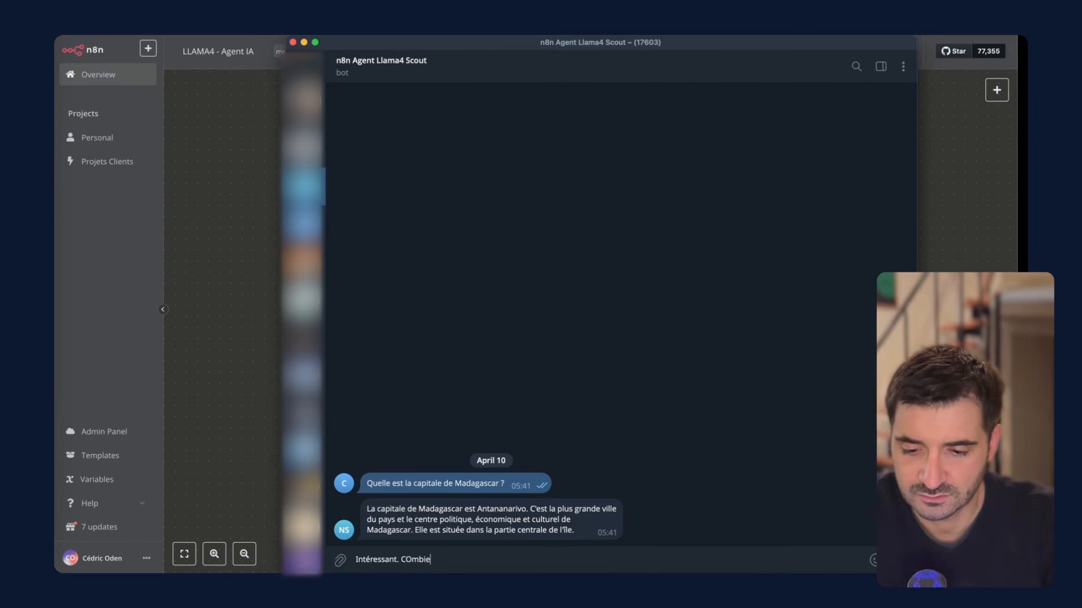
key("BackSpace")
key("BackSpace")
key("BackSpace")
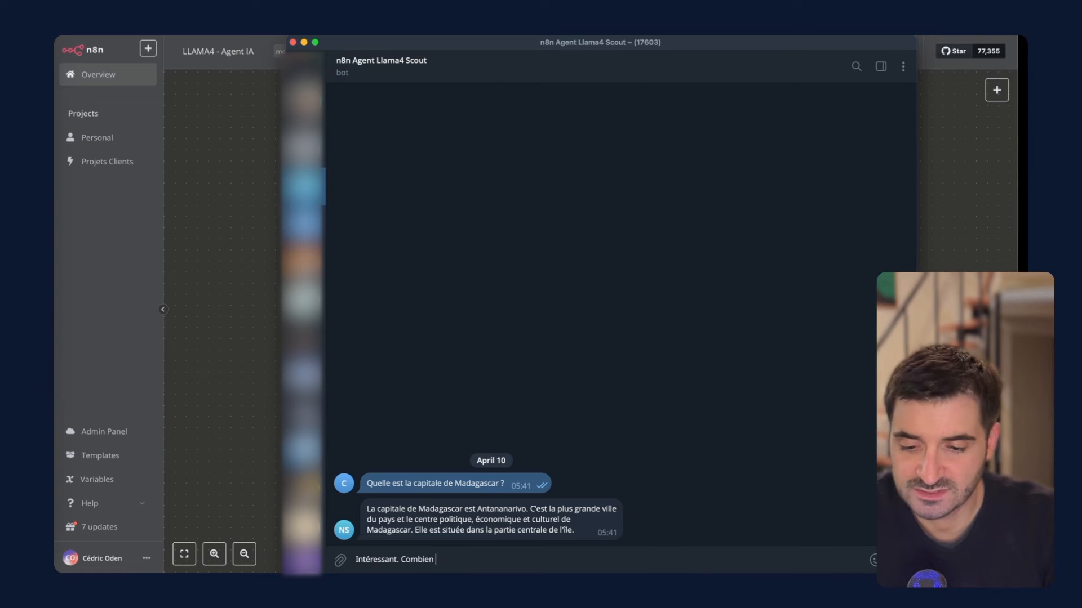
type("abitants à cette ville ?")
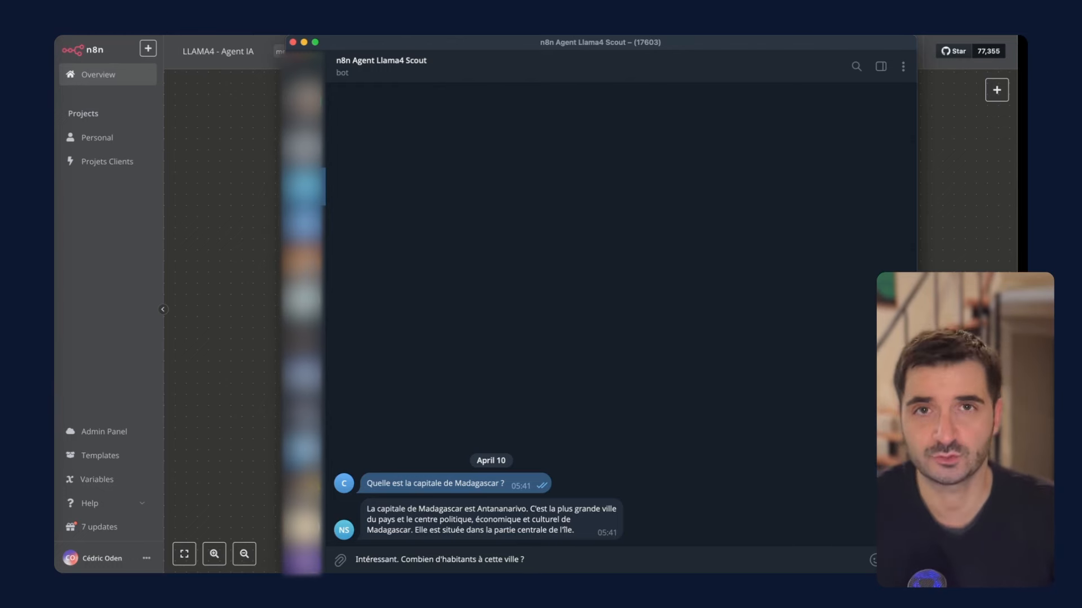
key("Return")
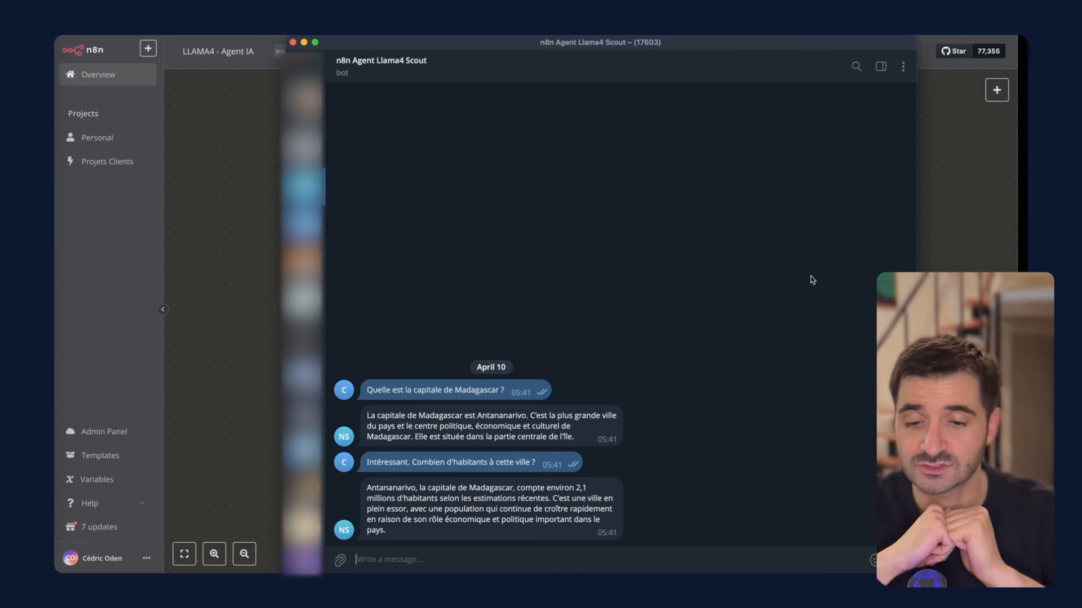
Step: Switch back to n8n and view the "LLAMA4 - Agent IA" workflow's option for importing from a file
left_click(999, 203)
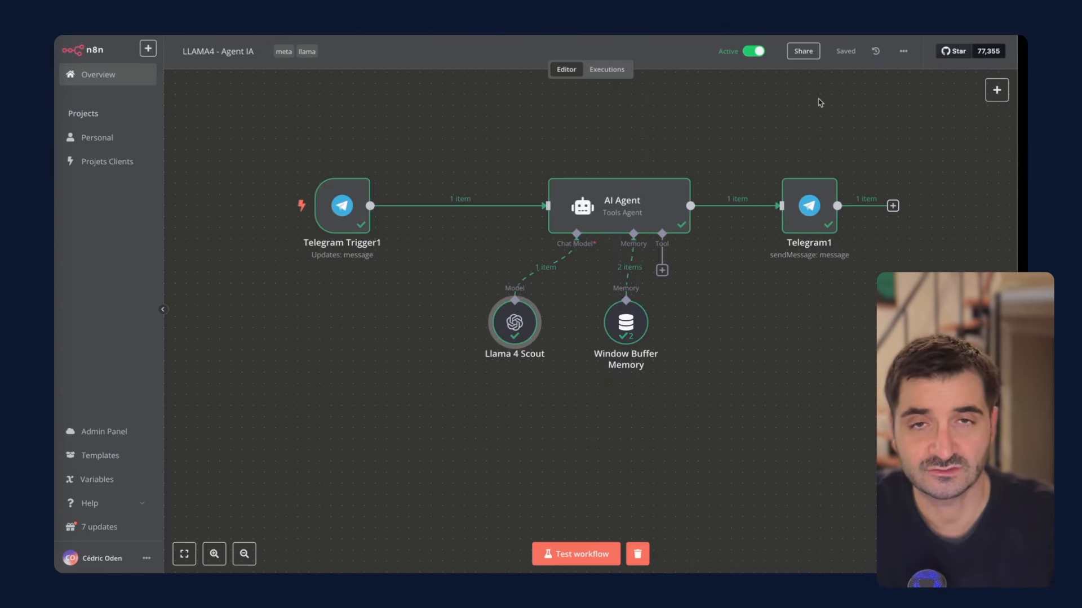
left_click(903, 50)
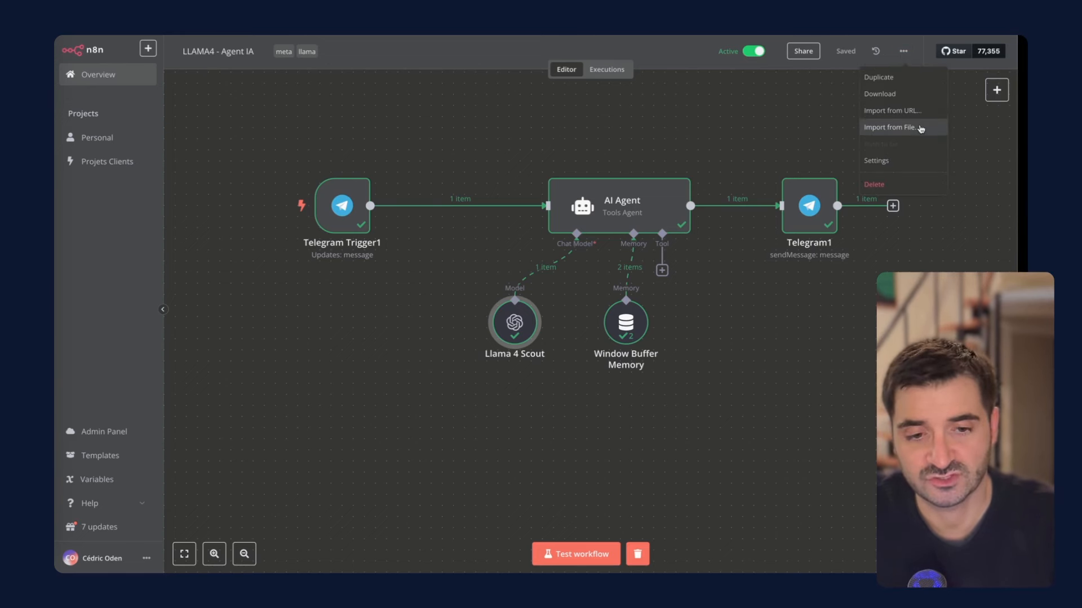
left_click(764, 129)
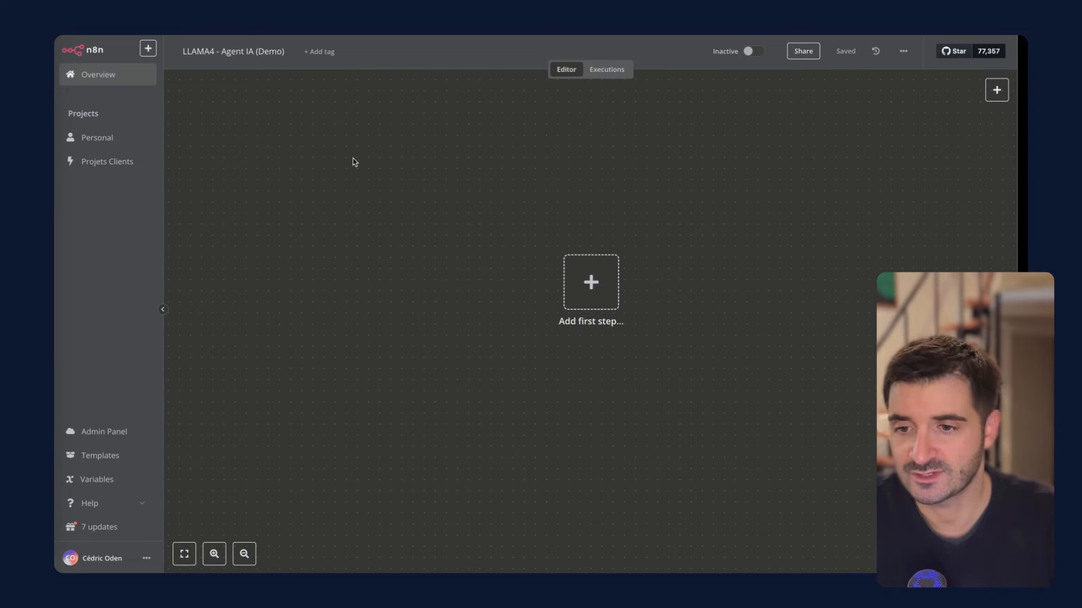
Step: Add a Telegram "On message" trigger as the first step of the empty "LLAMA4 - Agent IA (Demo)" workflow
left_click(590, 282)
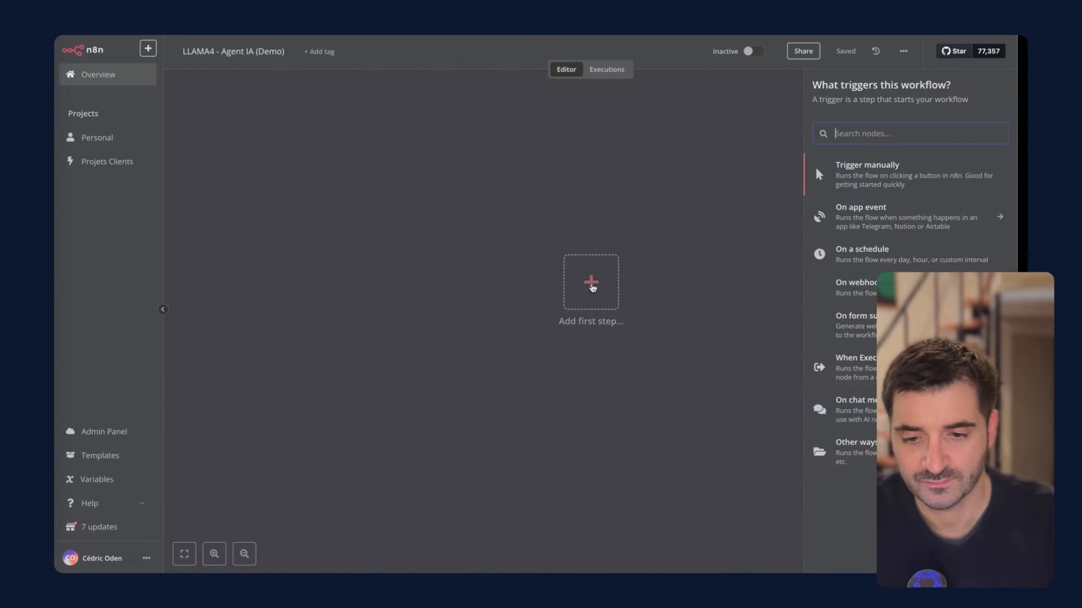
type("tel")
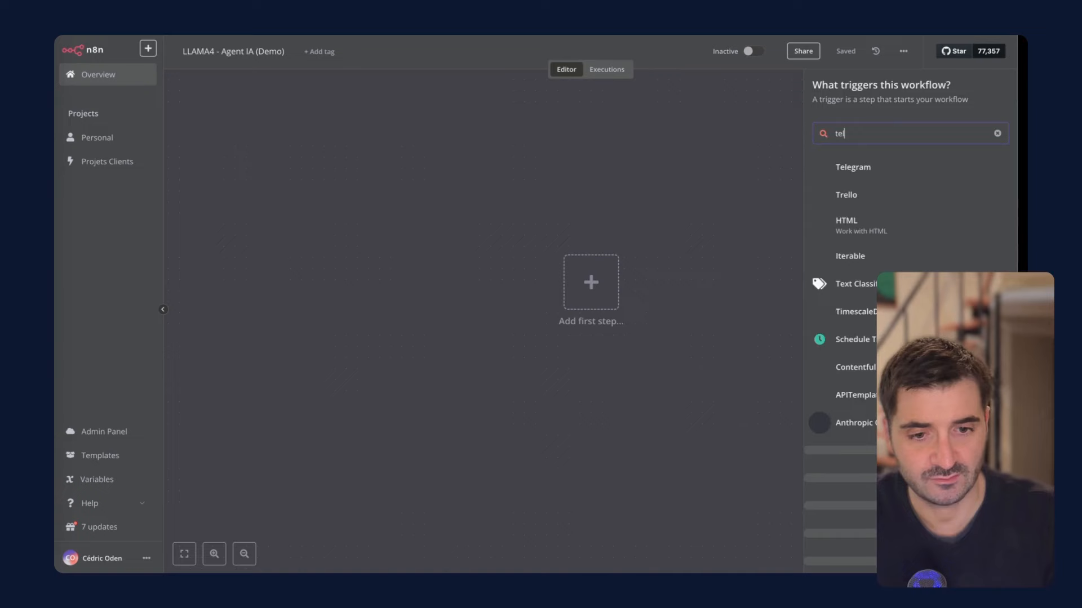
key("Return")
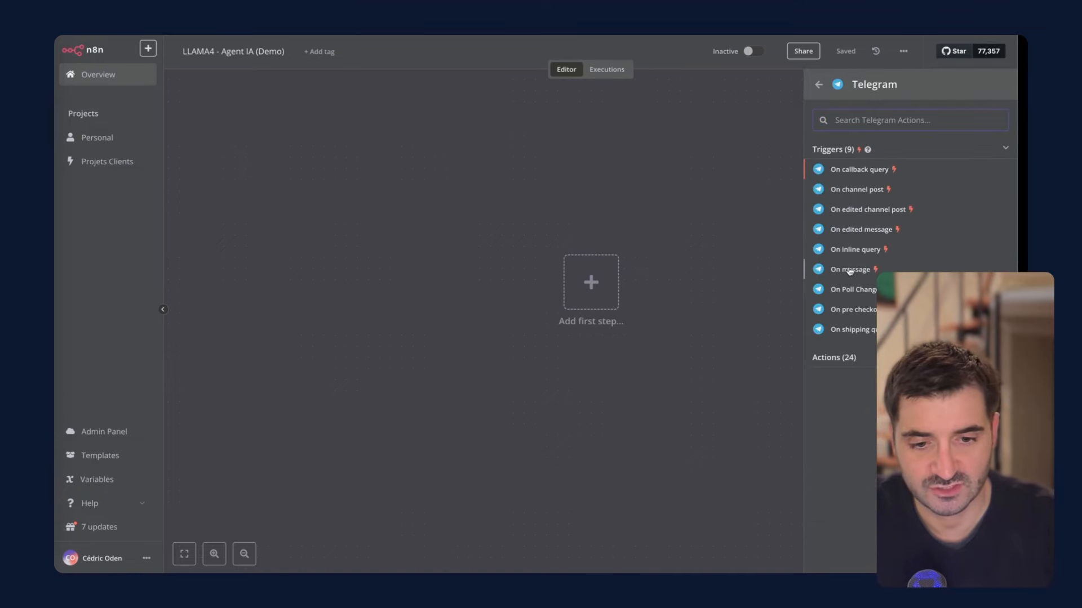
left_click(849, 271)
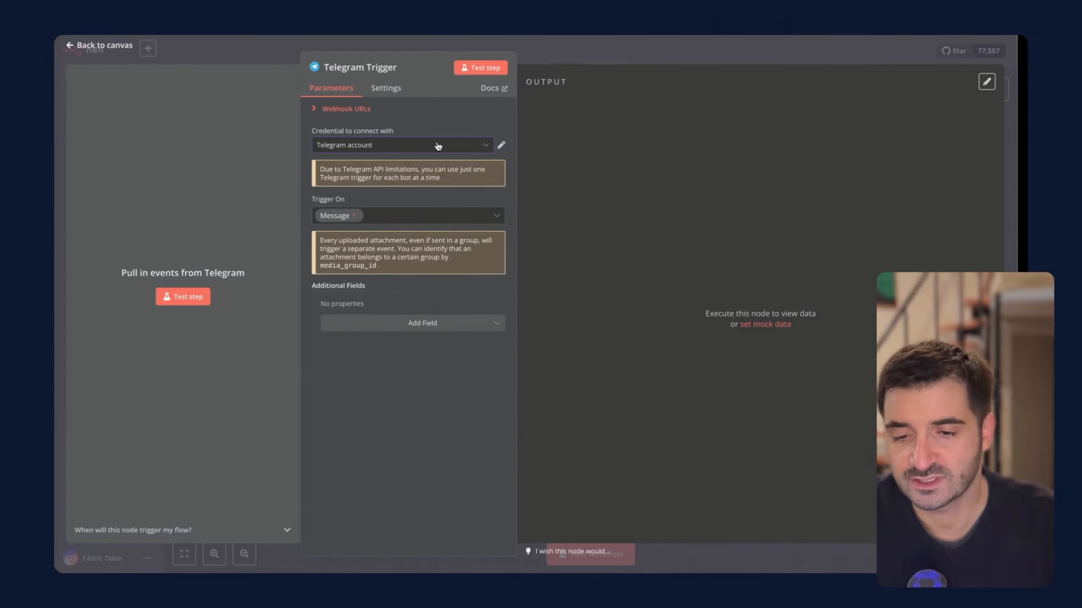
Step: Examine the Telegram trigger's credential and BotFather's bot-creation commands, then return to the workflow canvas
left_click(502, 147)
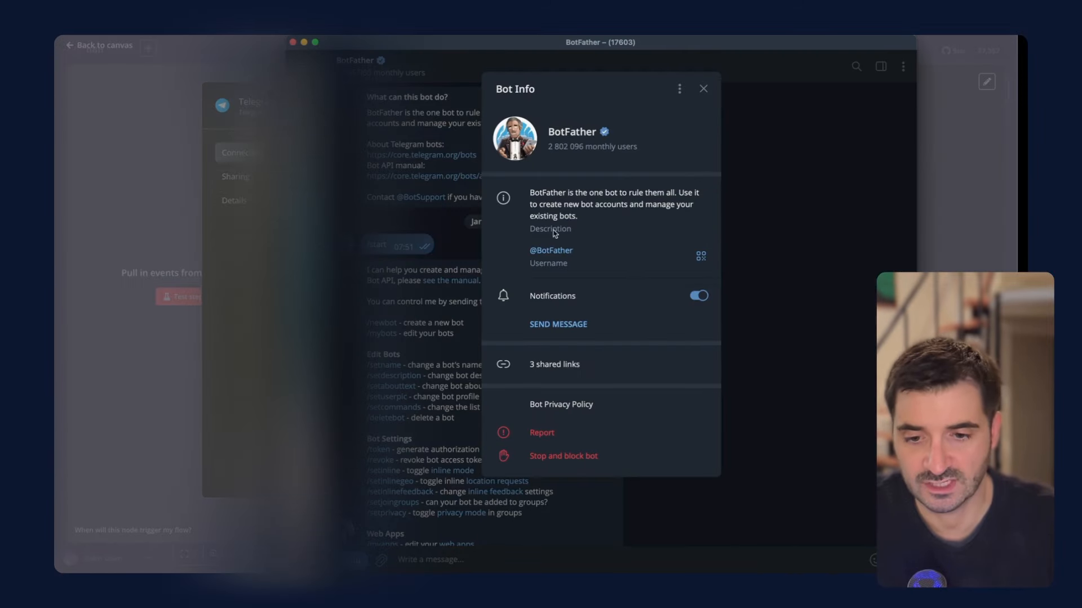
left_click(395, 269)
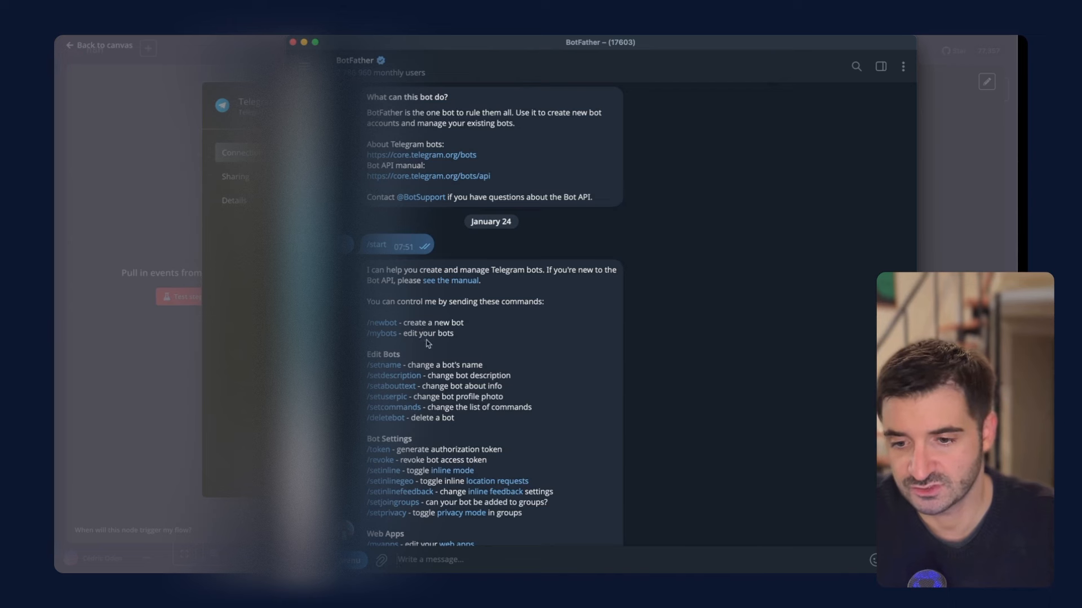
scroll(427, 342, "down", 2)
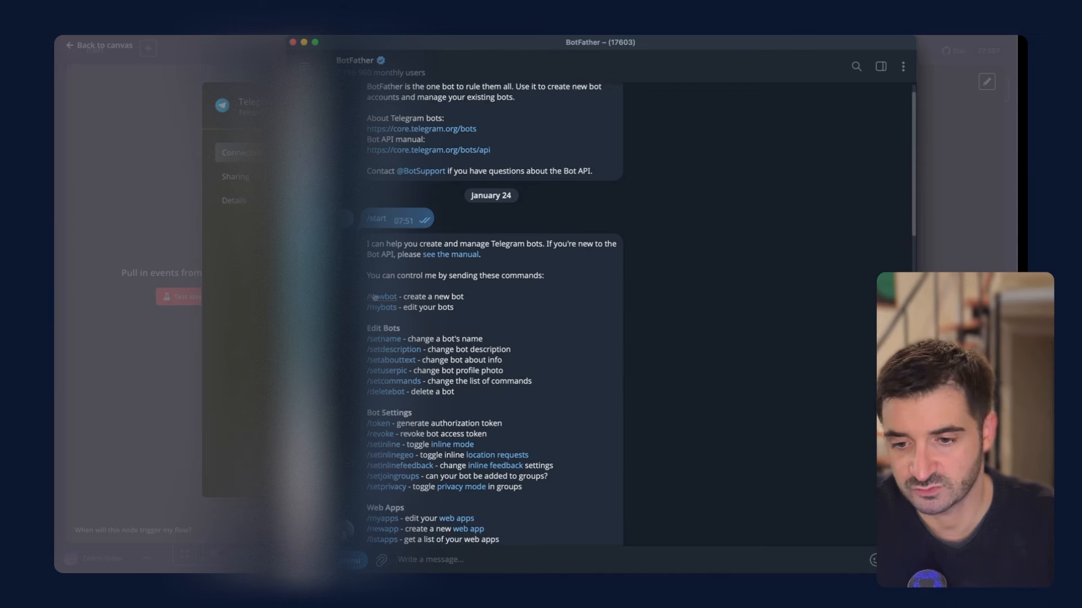
scroll(395, 288, "down", 2)
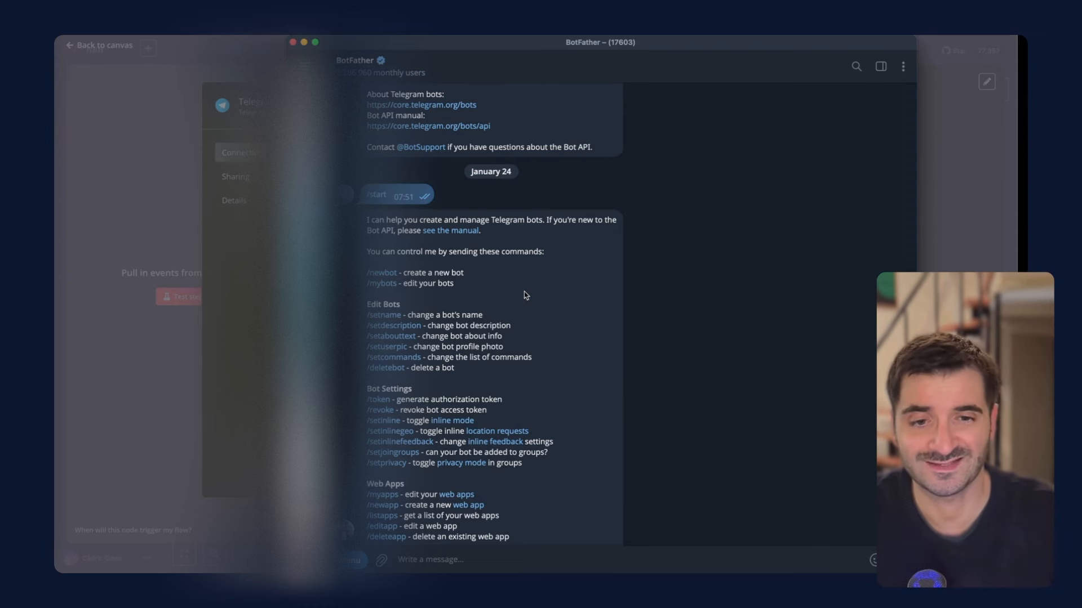
left_click(953, 305)
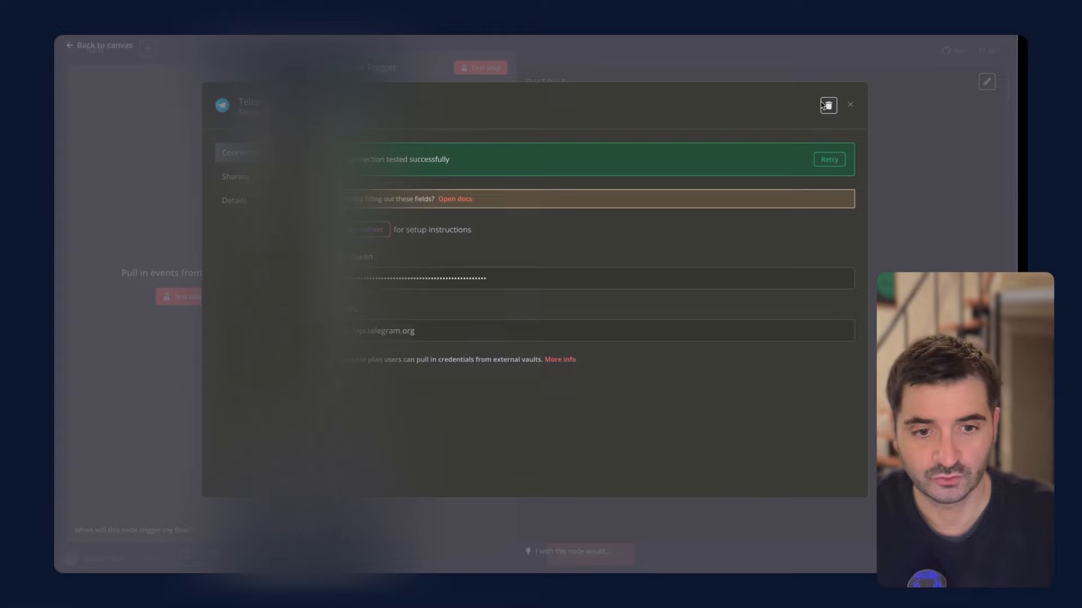
left_click(850, 105)
left_click(580, 49)
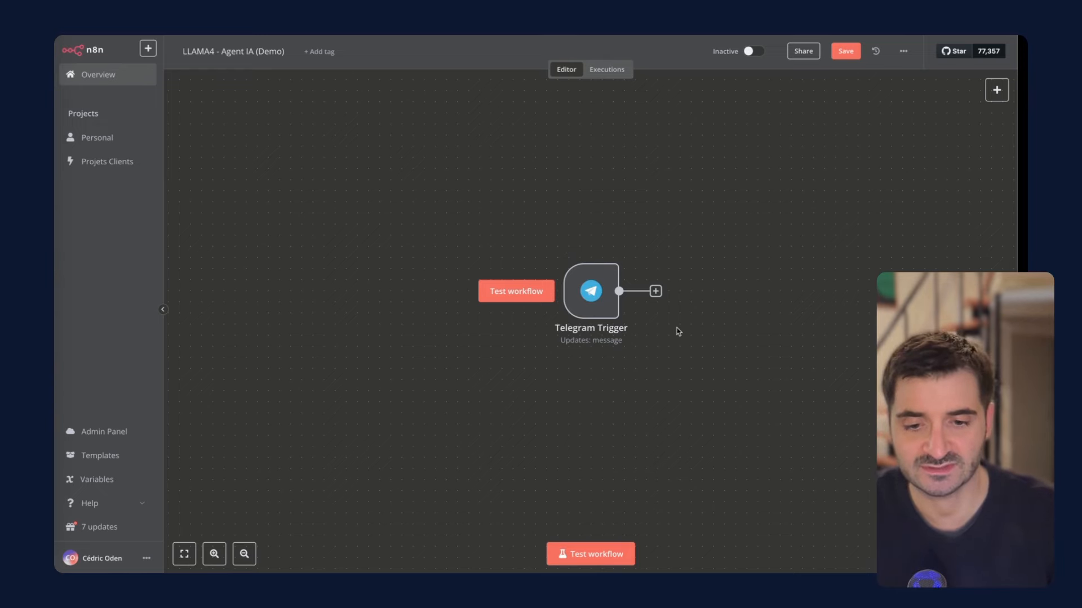
Step: Test the Telegram trigger by sending "Bonjour" to the bot in Telegram, and inspect the trigger's output data in n8n
scroll(689, 341, "right", 3)
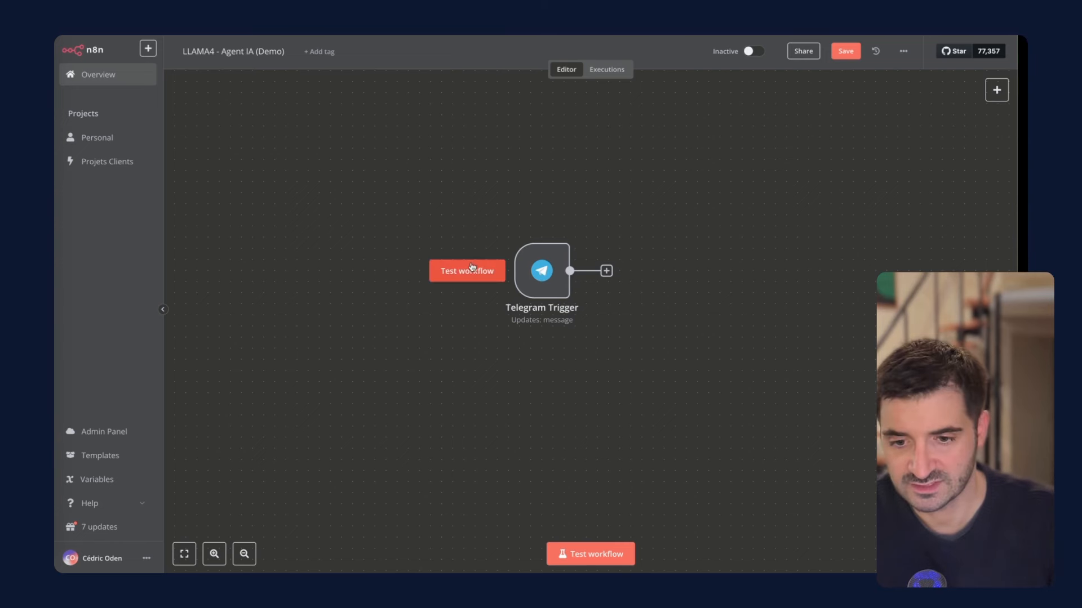
left_click(472, 271)
key("super+Tab")
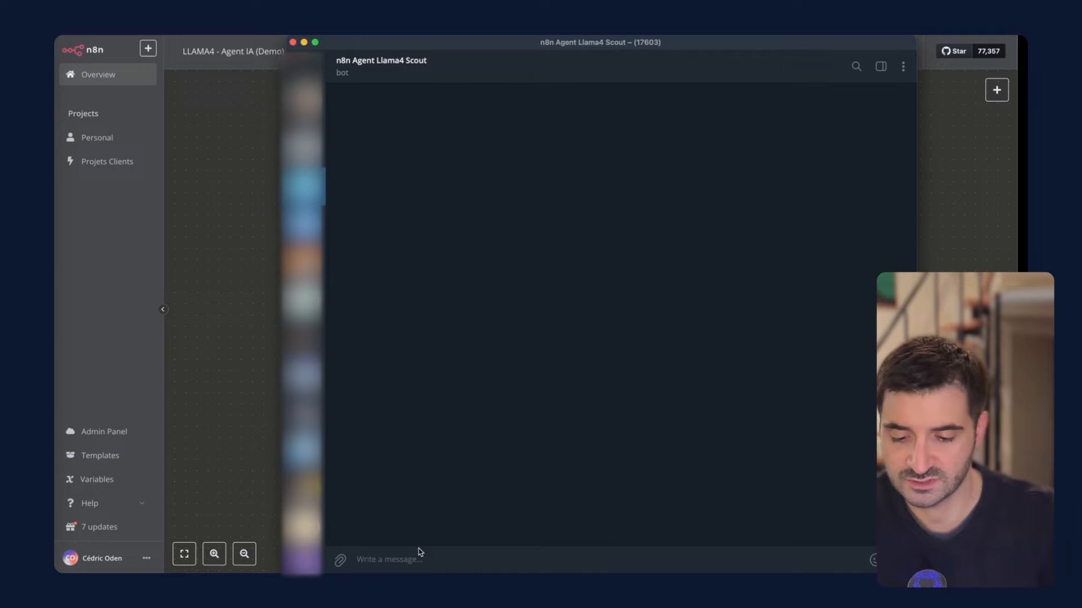
type("Bonjour")
key("Return")
key("super+Tab")
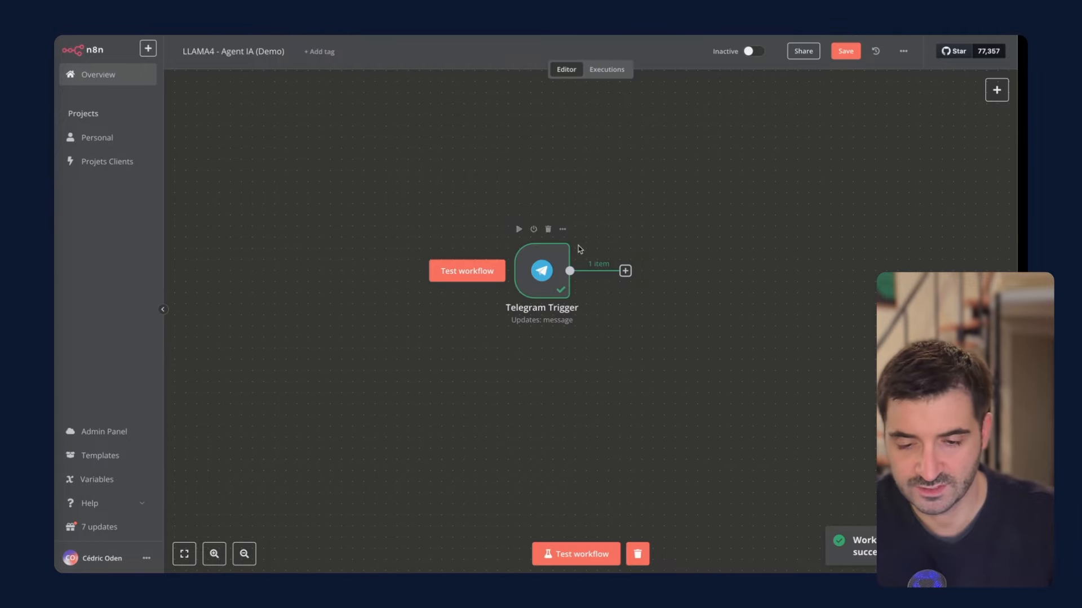
double_click(551, 274)
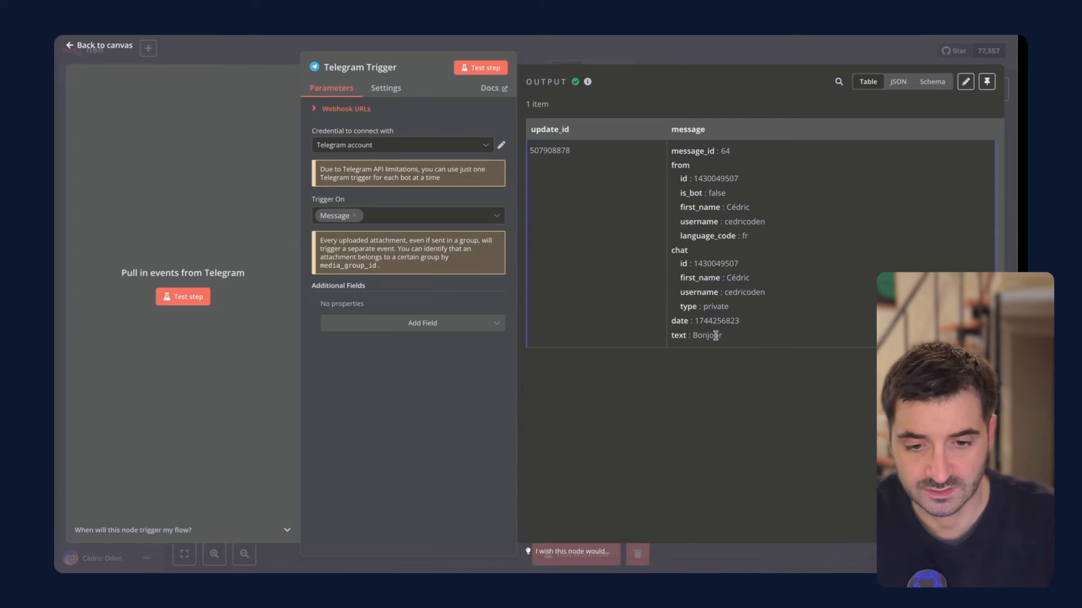
left_click(700, 56)
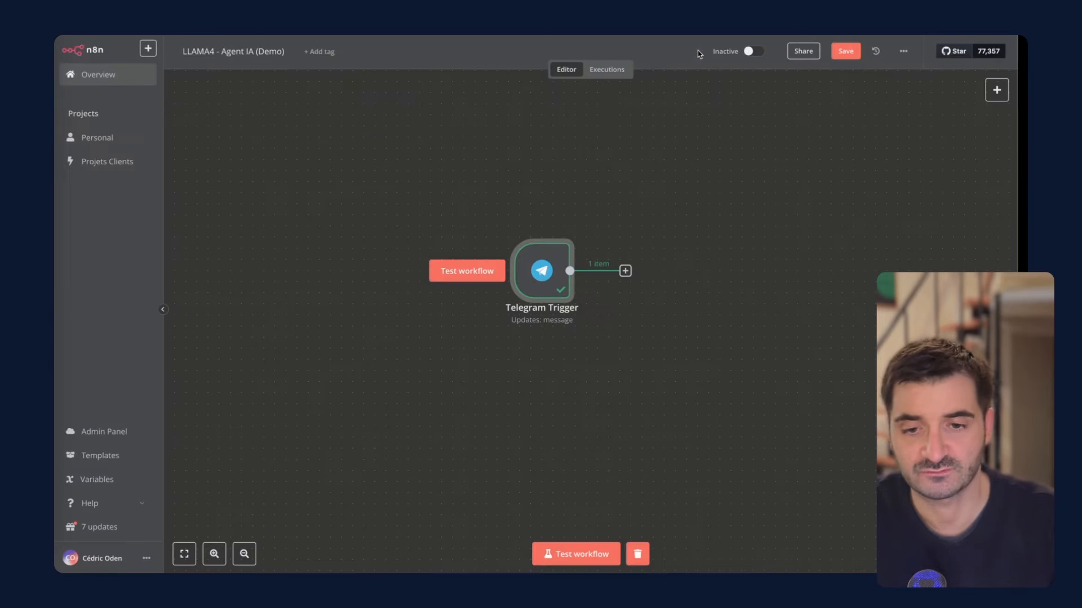
Step: Add an AI Agent node after the Telegram Trigger and set its prompt source to "Define below"
left_click(626, 272)
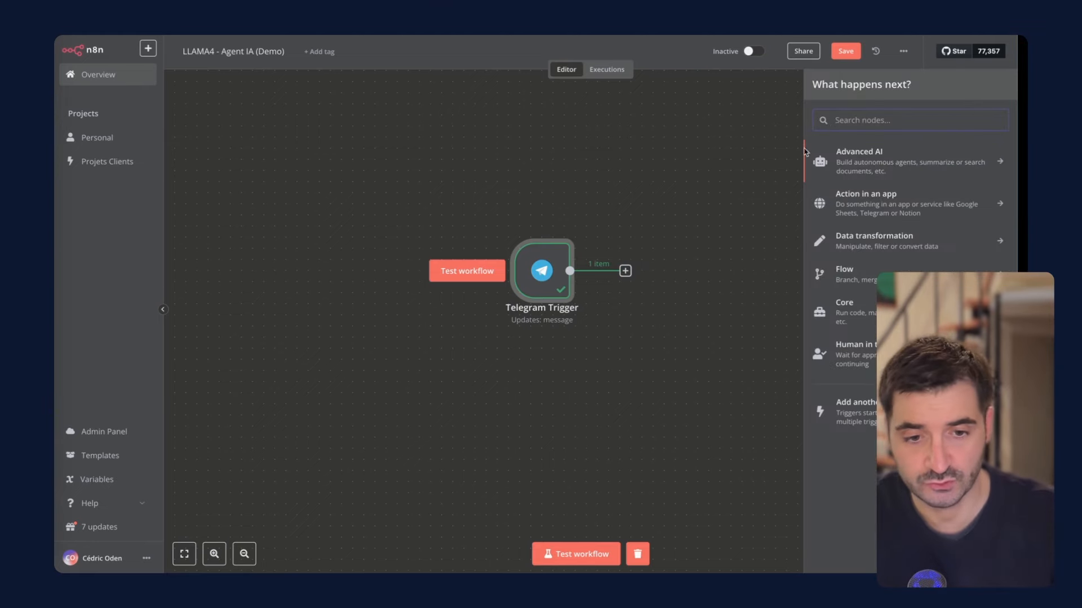
type("ai")
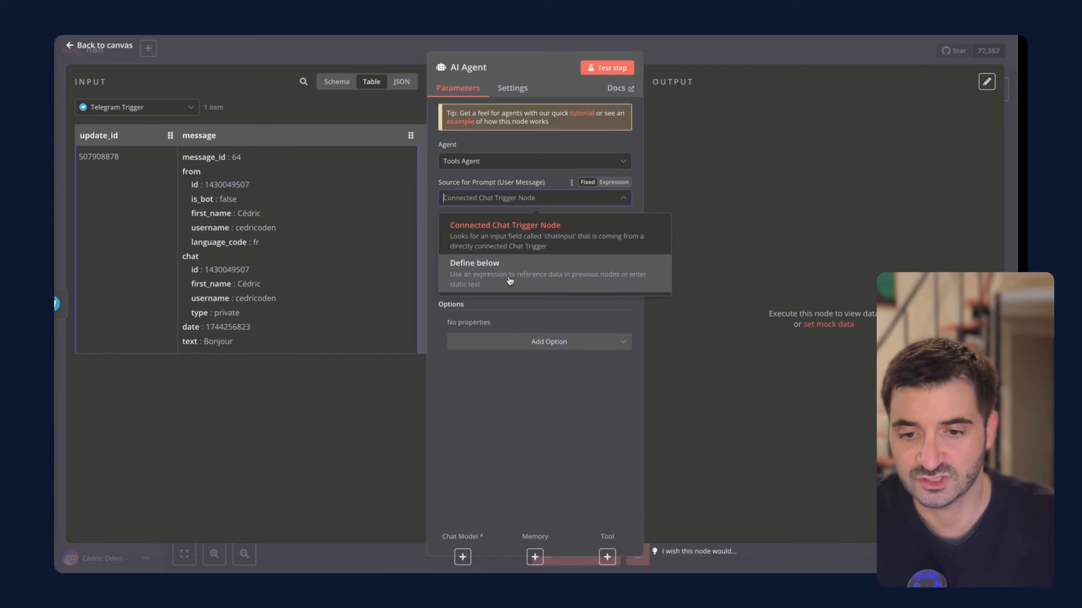
left_click(509, 280)
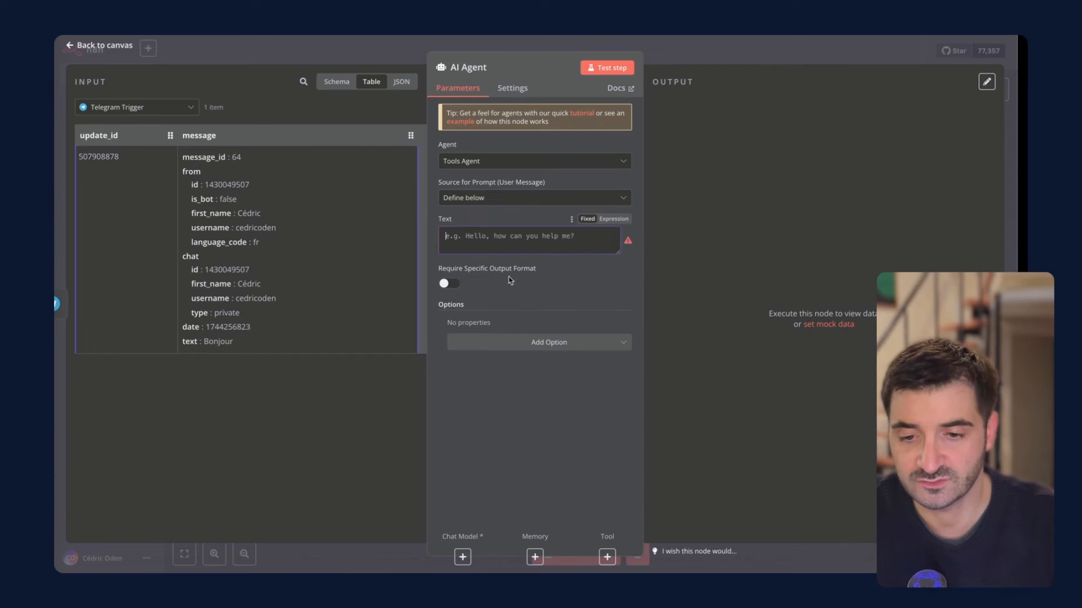
Step: Set the AI Agent's prompt text to the expression {{ $json.message.text }} from the Telegram Trigger, and test-run the agent
left_click(614, 219)
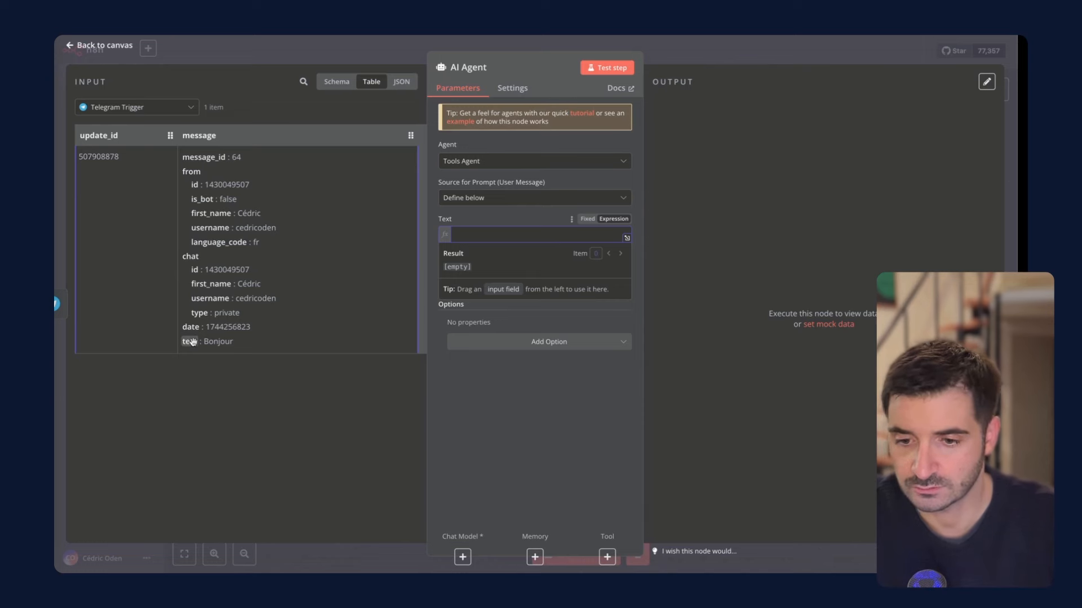
left_click_drag(190, 341, 476, 237)
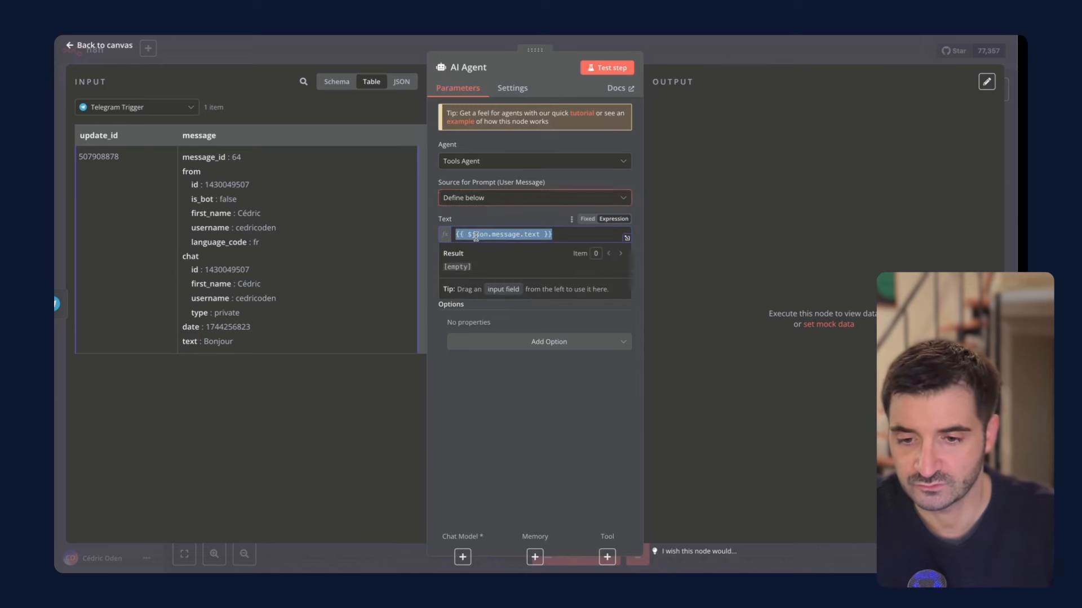
left_click(717, 59)
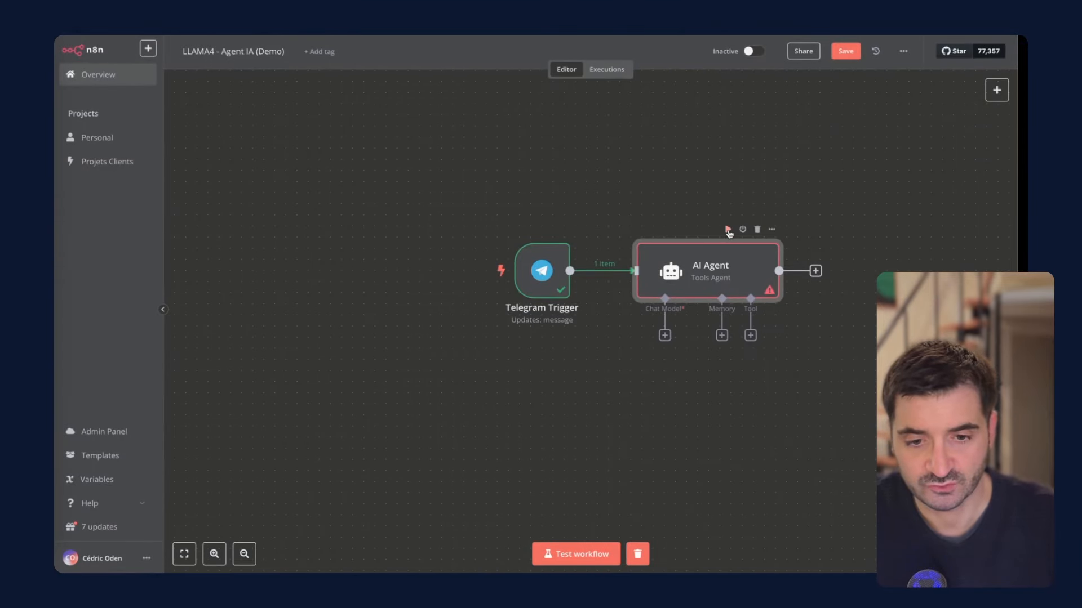
left_click(727, 229)
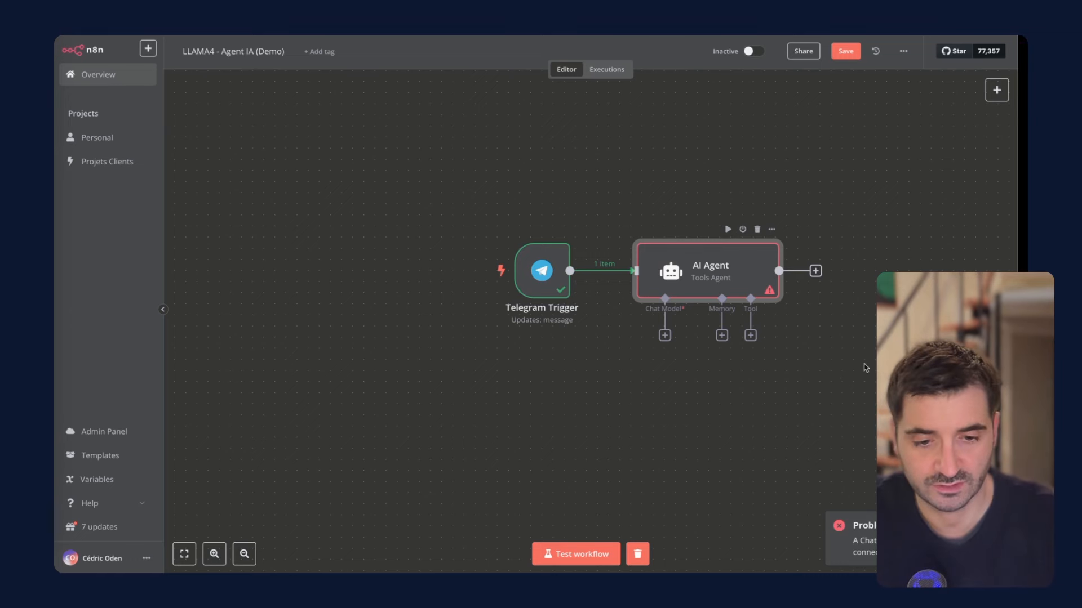
Step: Attach an OpenAI Chat Model to the AI Agent as its chat model
left_click(665, 336)
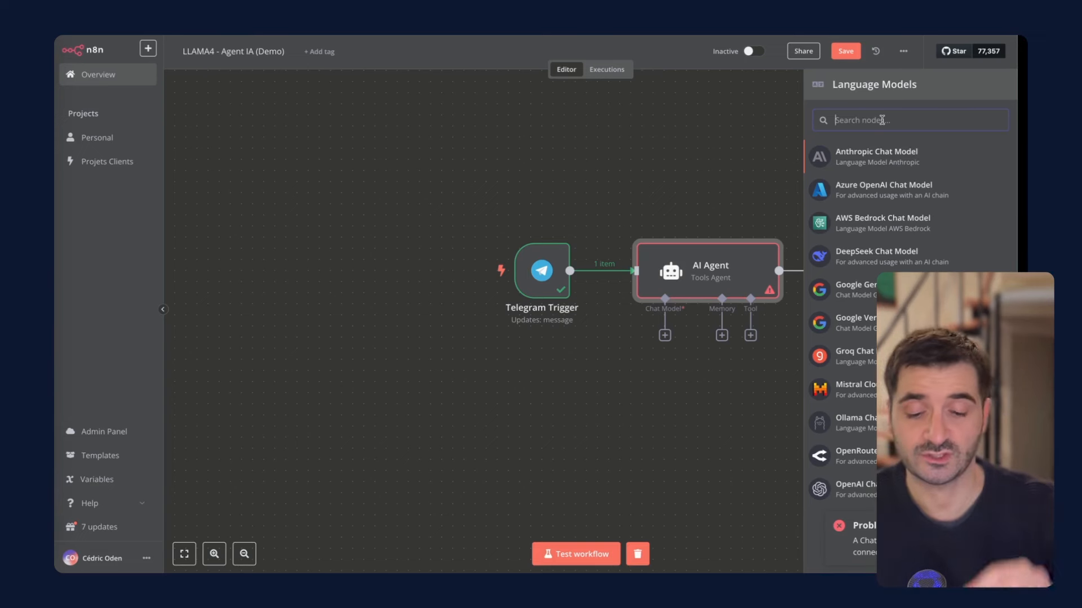
type("open")
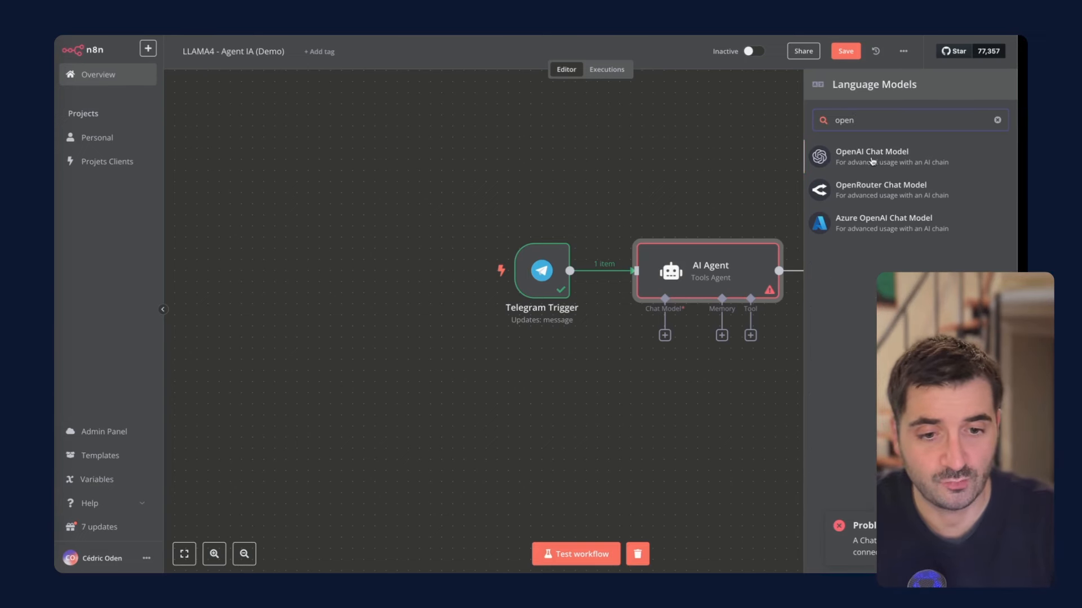
left_click(871, 160)
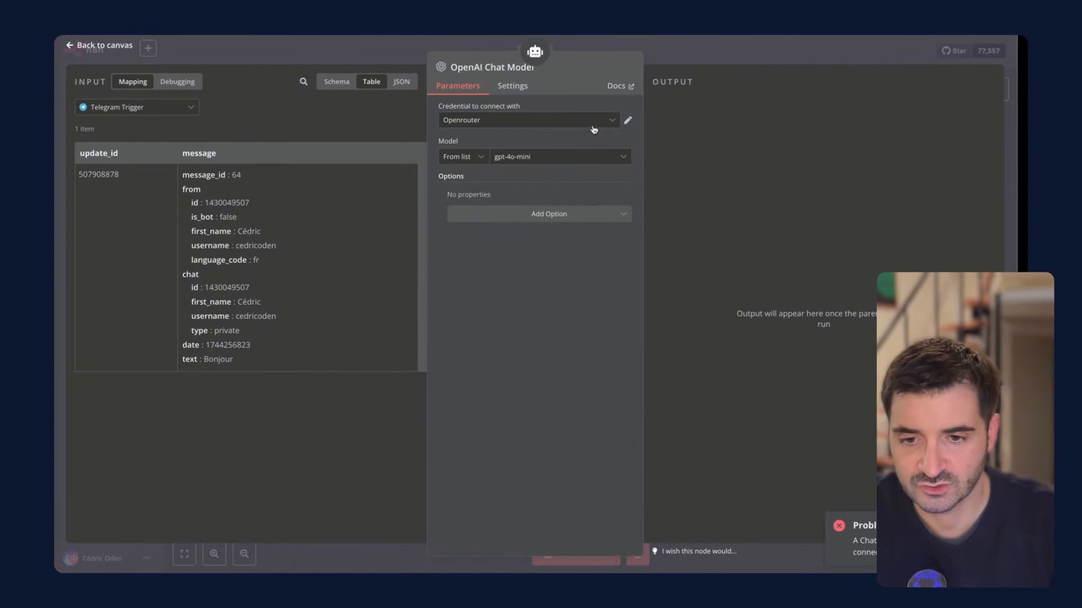
Step: Examine the base URL and API key fields of the chat model's Openrouter credential, and return to the model's parameters
left_click(629, 122)
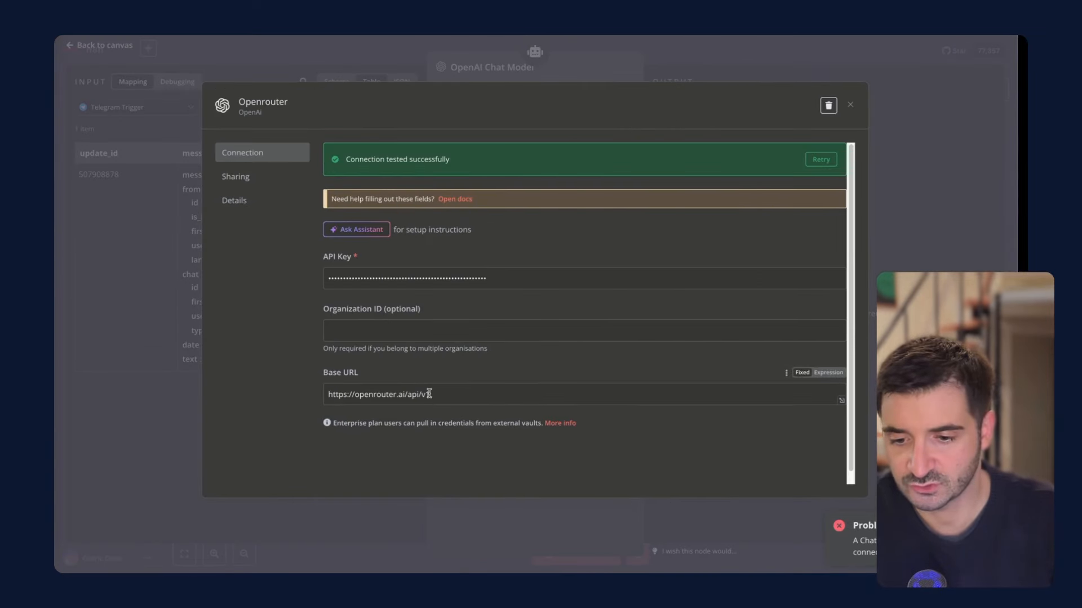
left_click_drag(428, 395, 326, 394)
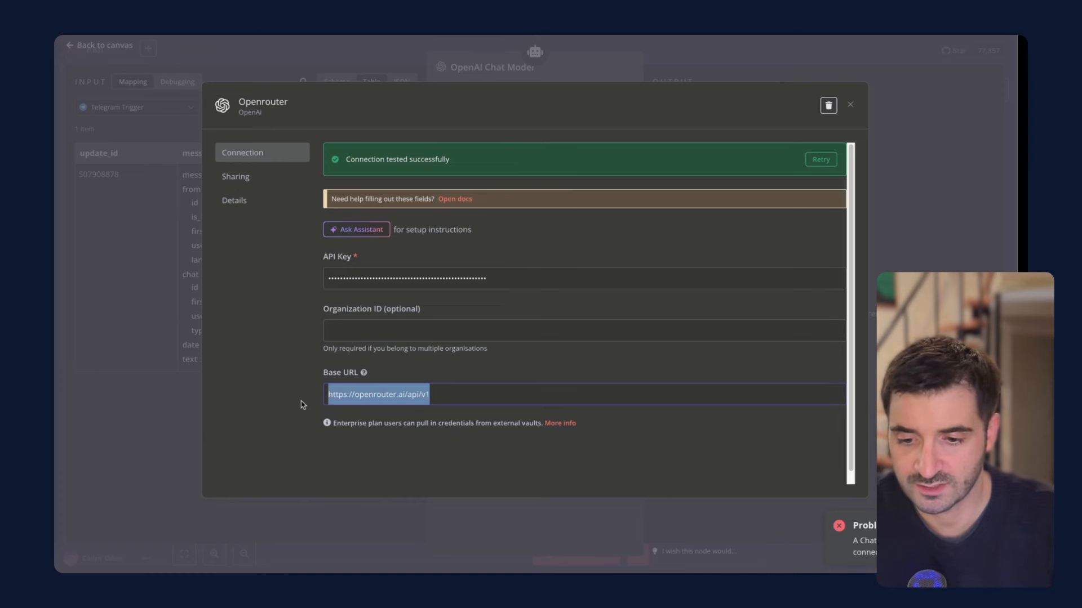
left_click(424, 279)
left_click_drag(490, 279, 325, 273)
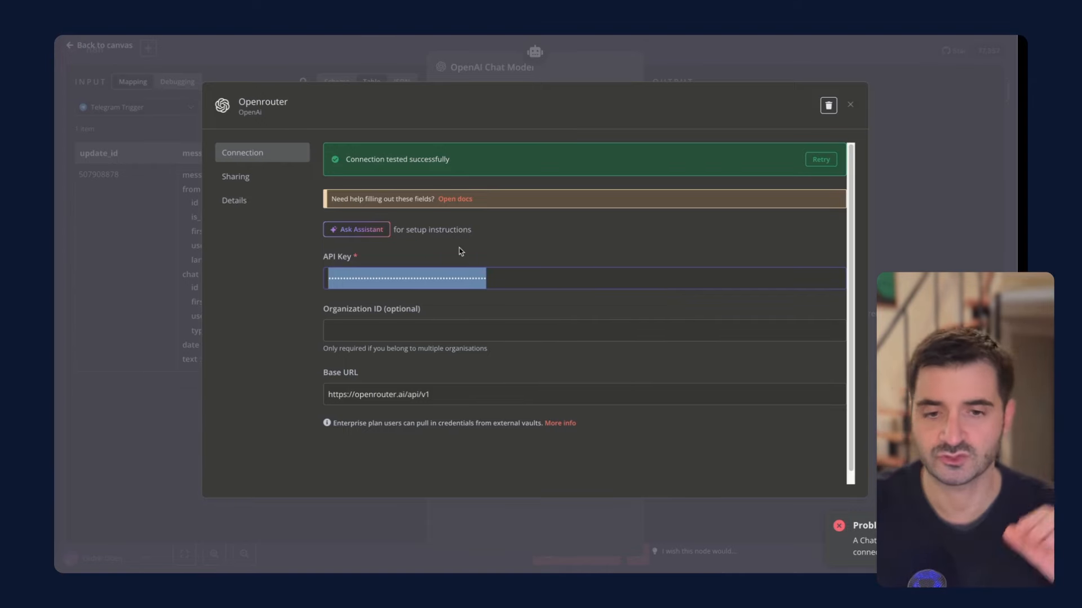
left_click(850, 106)
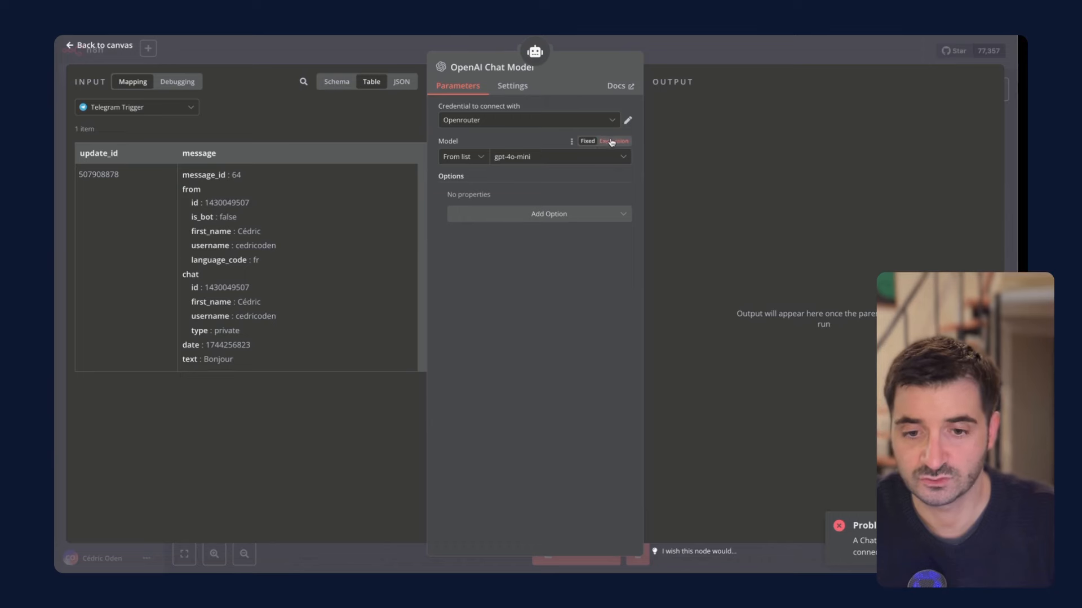
Step: Set the chat model by expression to meta-llama/llama-4-scout, copying the ID from the paid Llama 4 Scout page on OpenRouter
left_click(612, 141)
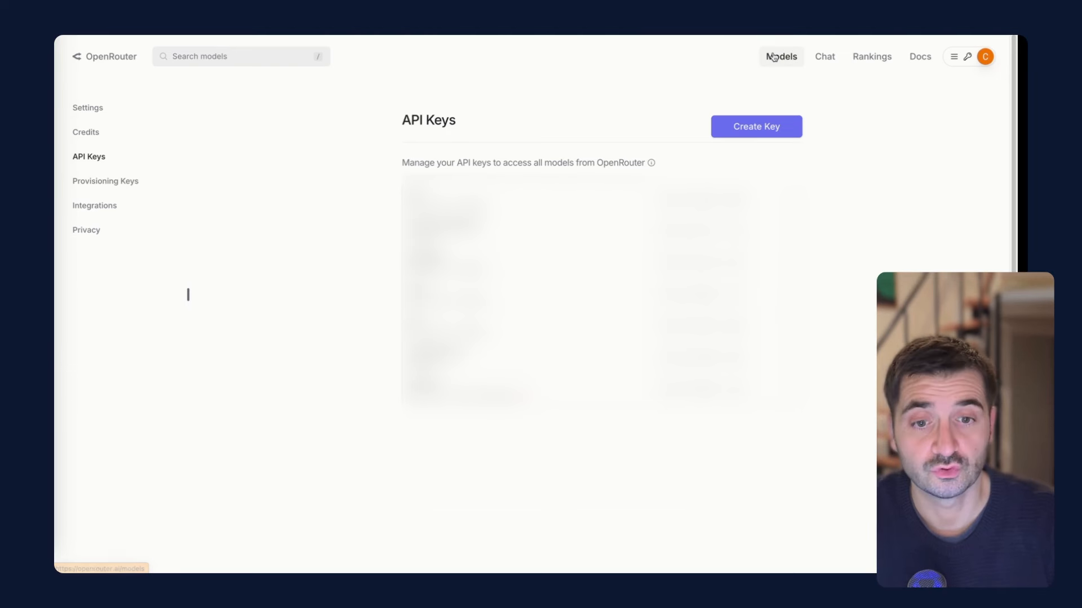
left_click(781, 56)
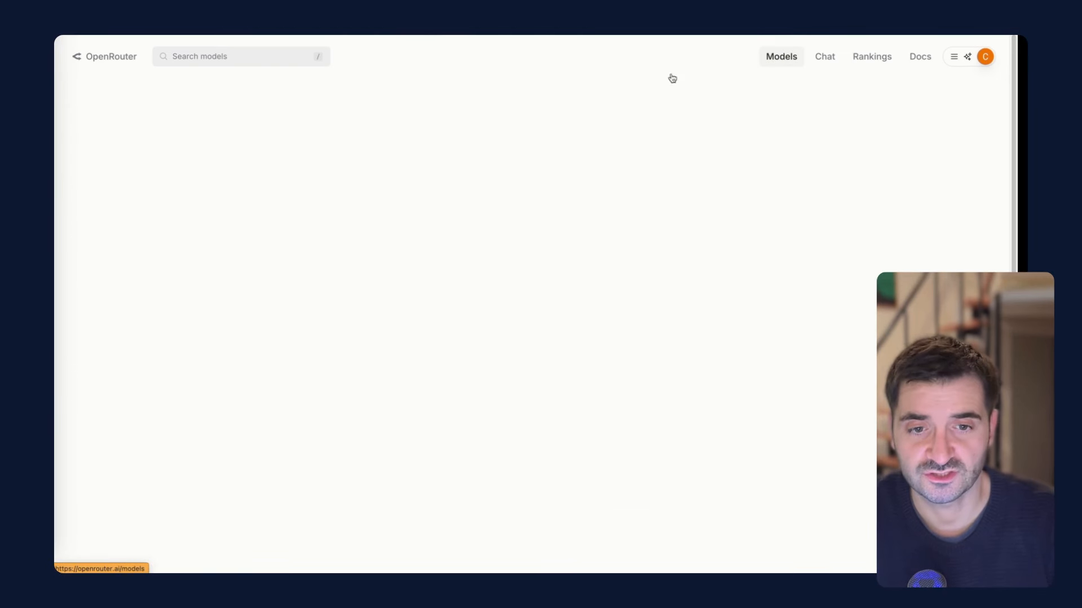
left_click(486, 141)
type("llama 4 scout")
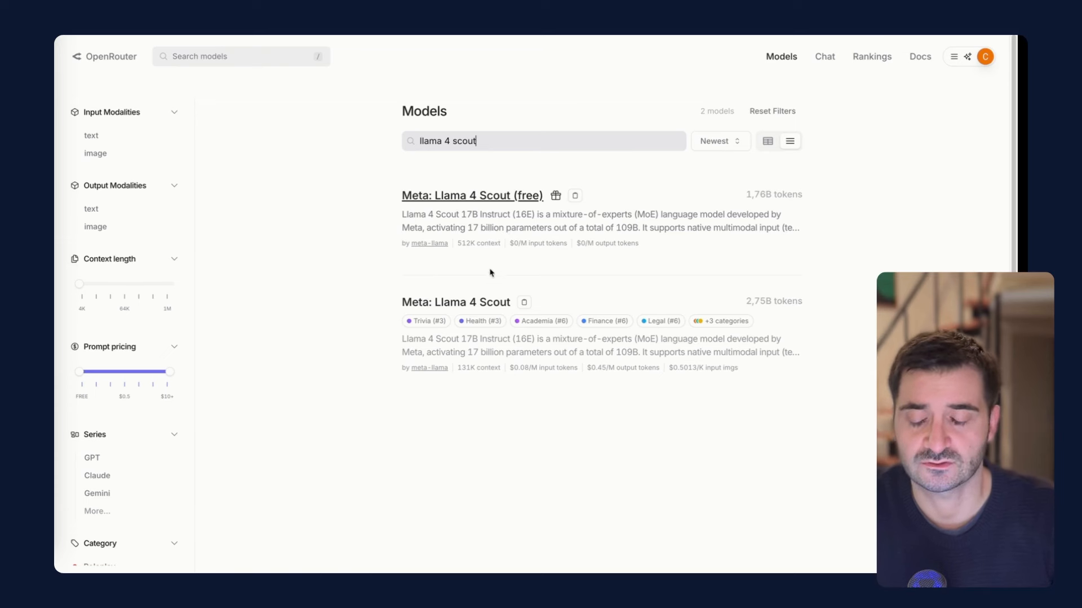
left_click(479, 306)
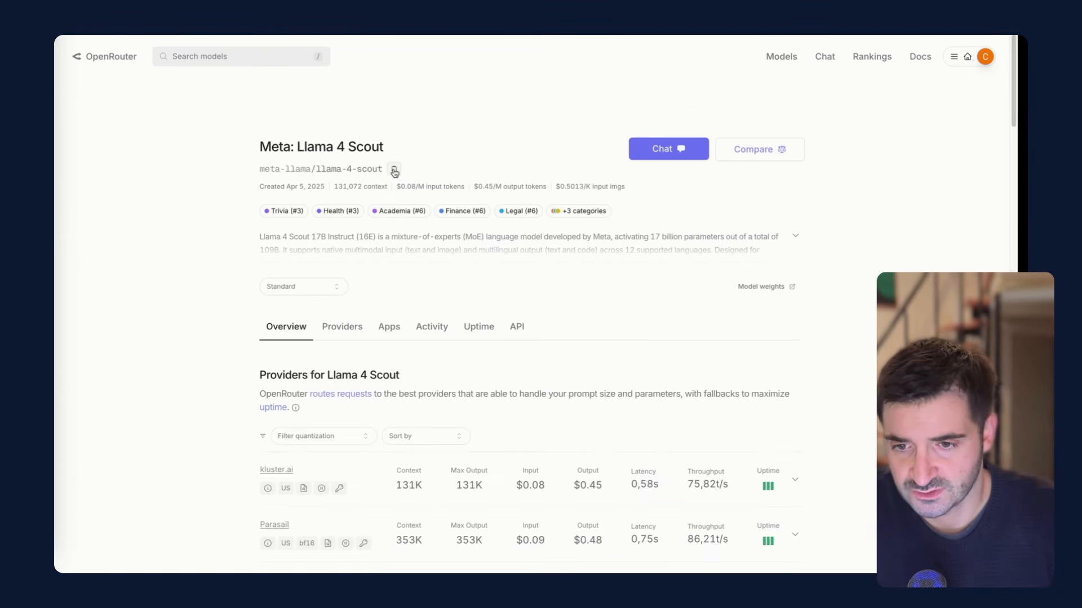
left_click(394, 172)
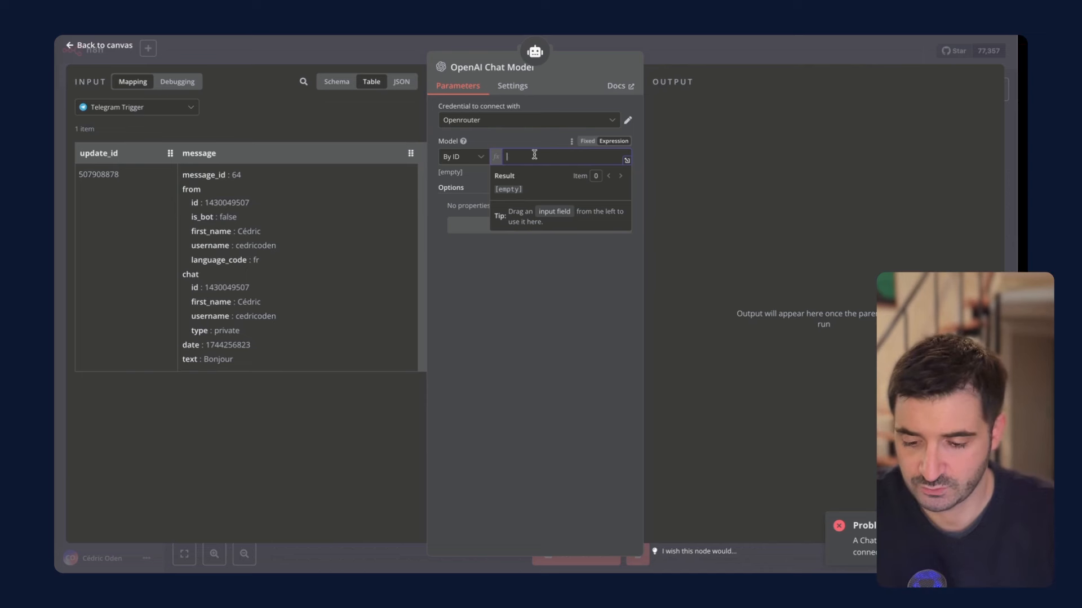
key("ctrl+v")
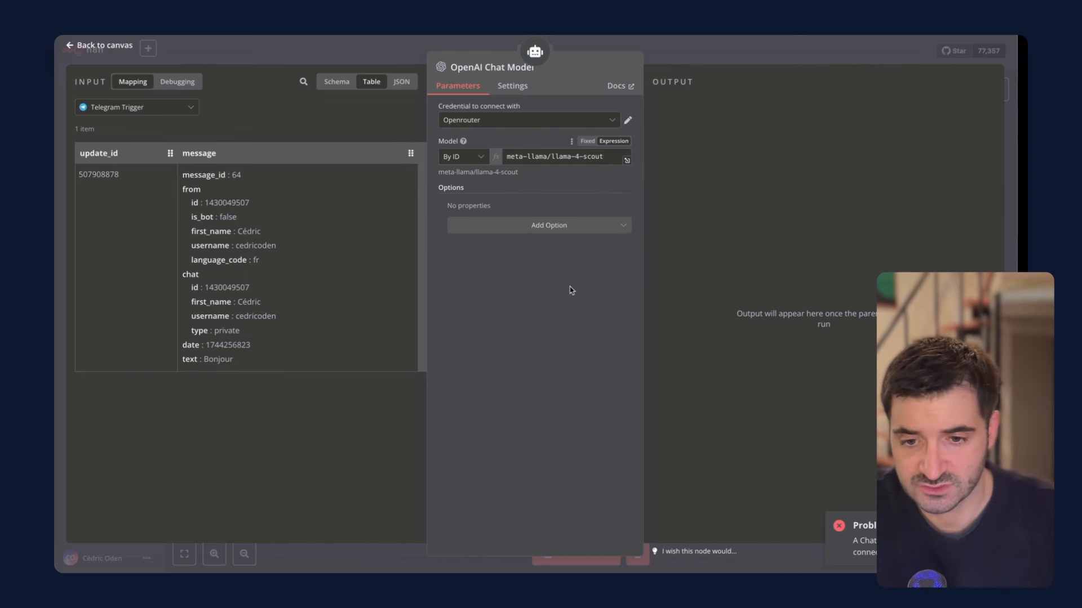
key("Escape")
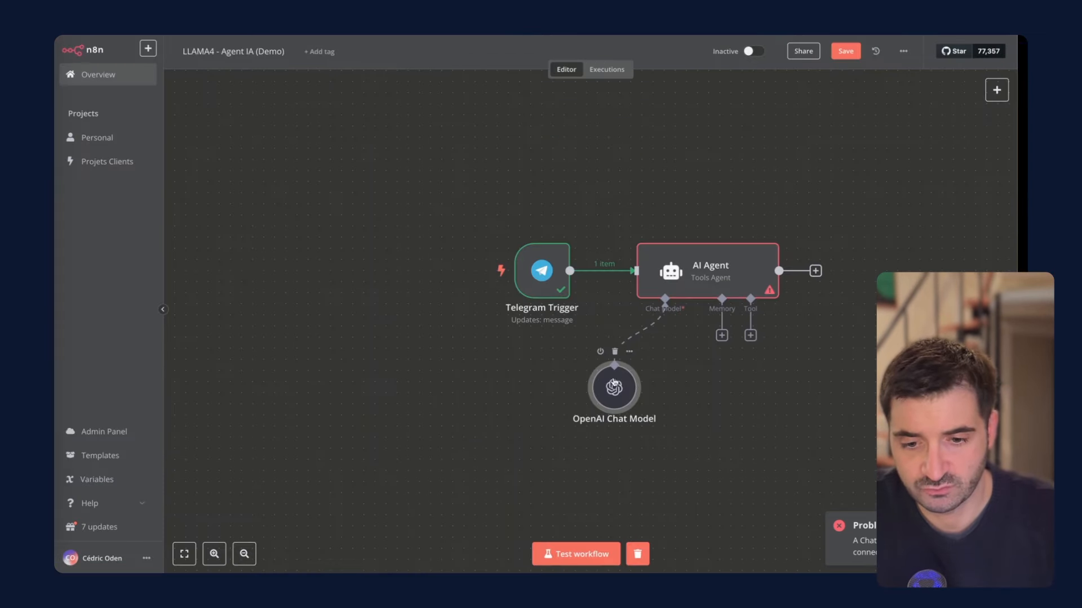
Step: Rename the OpenAI Chat Model node to "Llama4 Scout" and return to the canvas
double_click(614, 389)
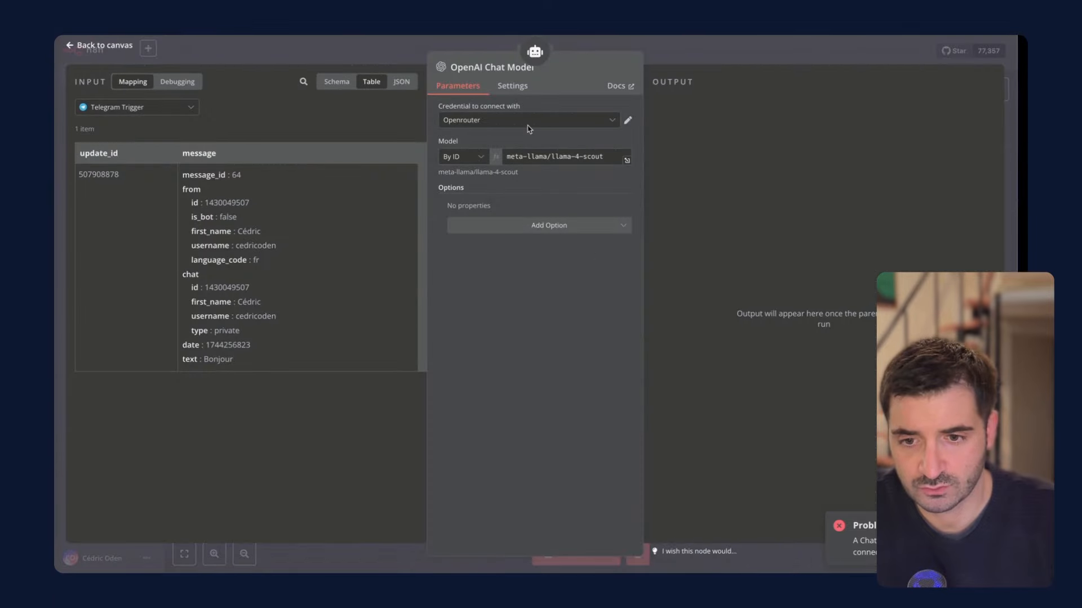
left_click(524, 67)
type("Llama4 Scout")
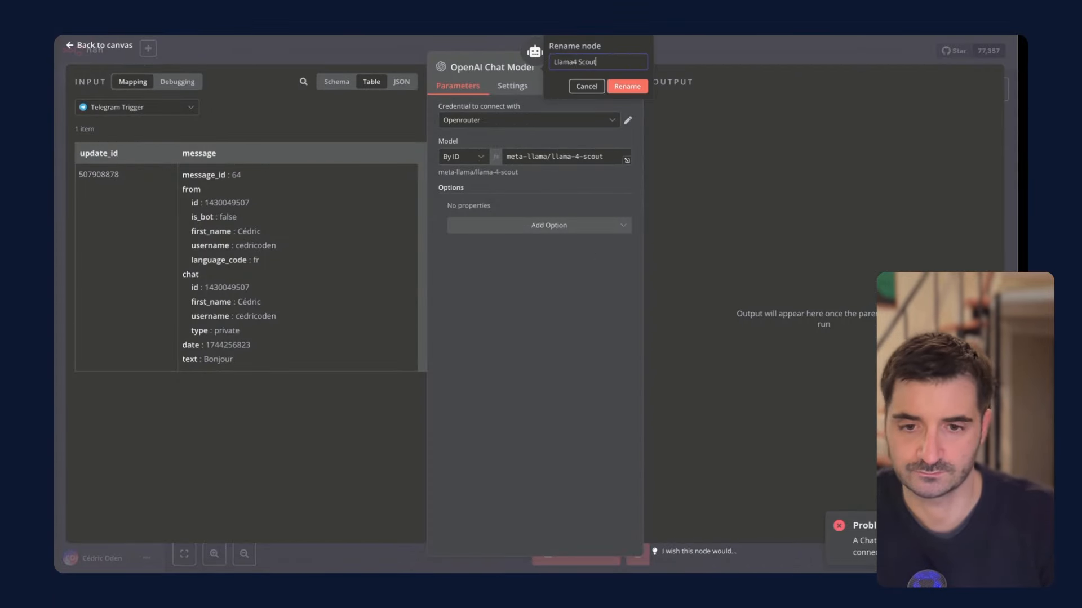
key("Return")
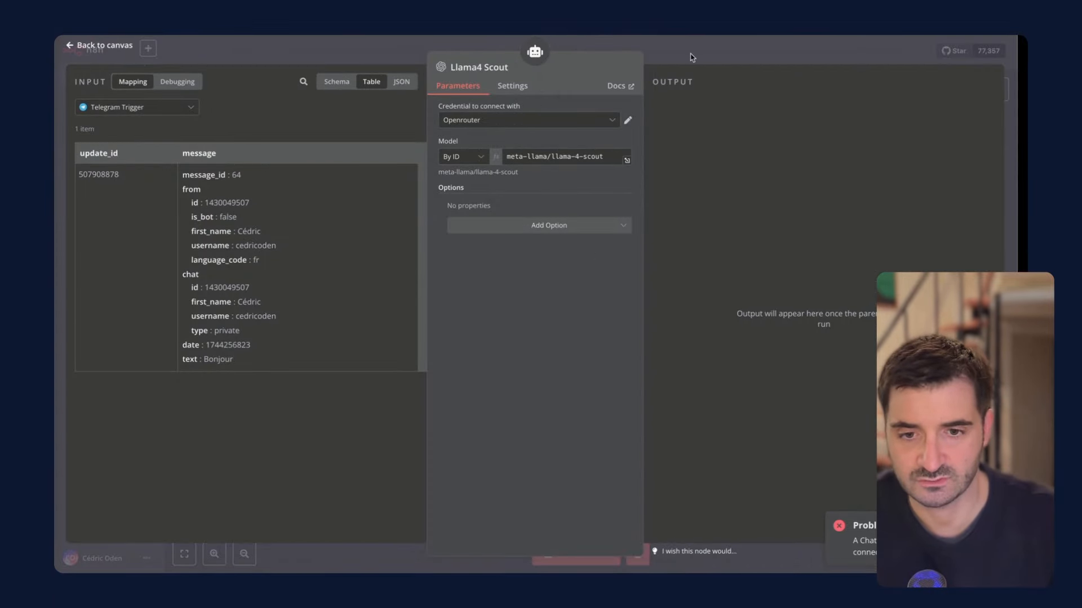
key("Escape")
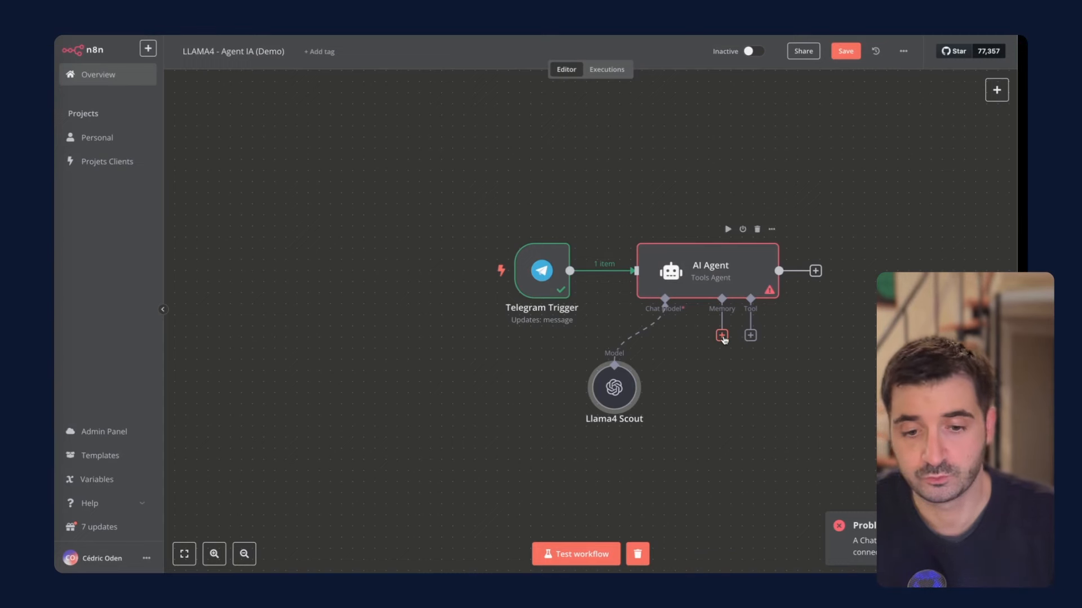
Step: Attach a Window Buffer Memory to the AI Agent, with its session ID set to "Define below" and keyed to the Telegram chat id
mouse_move(639, 357)
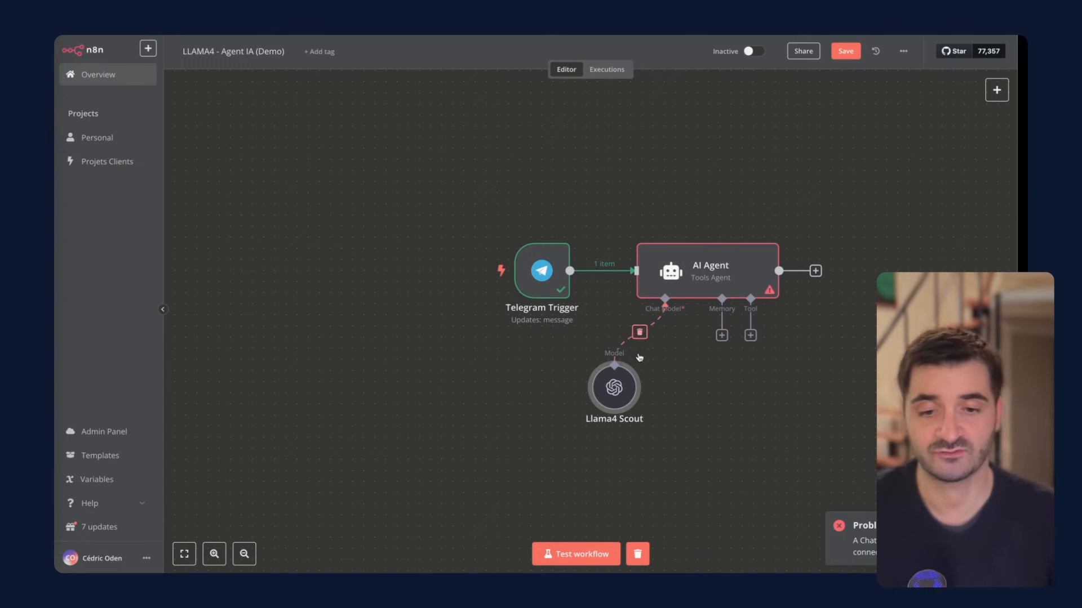
left_click(722, 335)
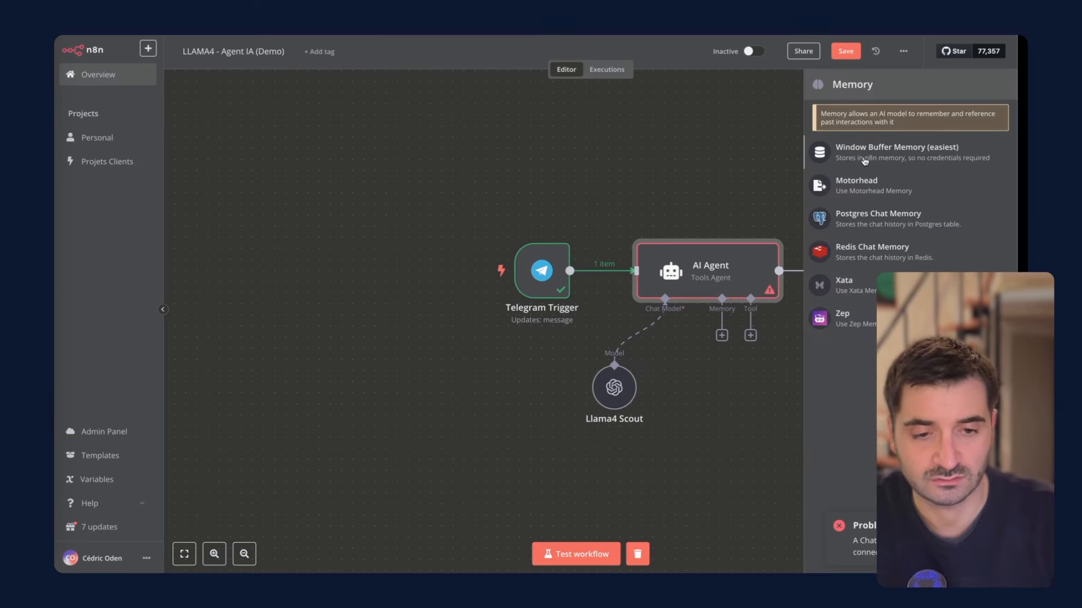
left_click(858, 169)
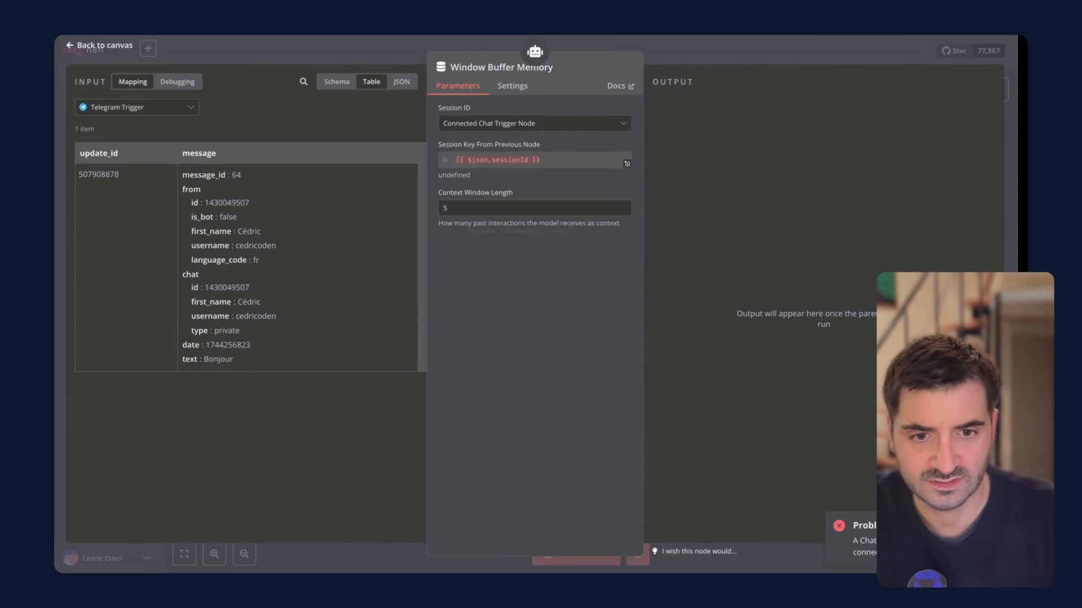
left_click(535, 122)
left_click(531, 193)
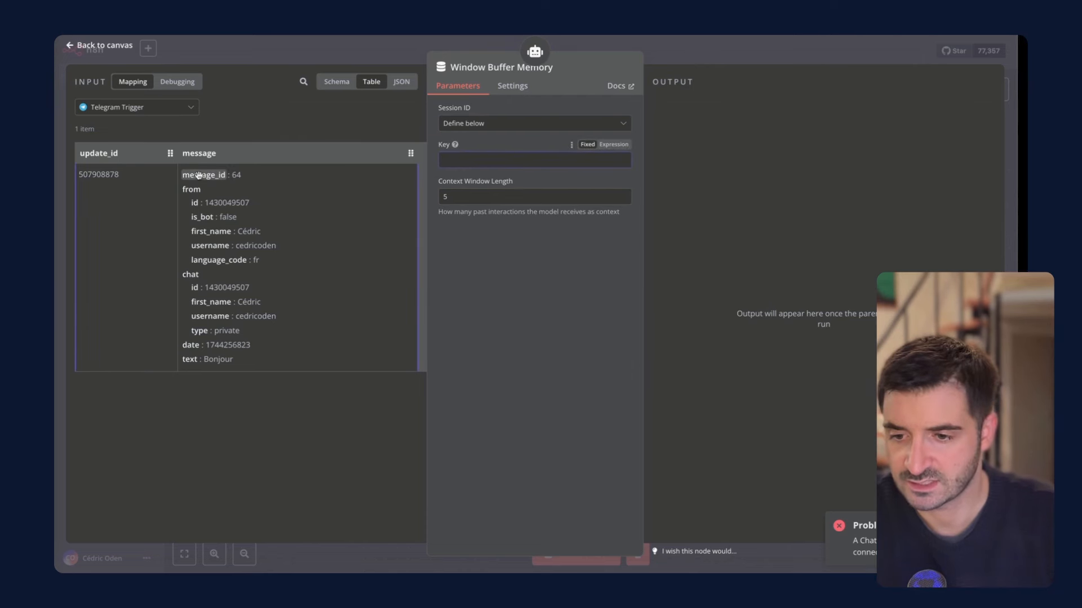
left_click_drag(197, 290, 458, 164)
key("Escape")
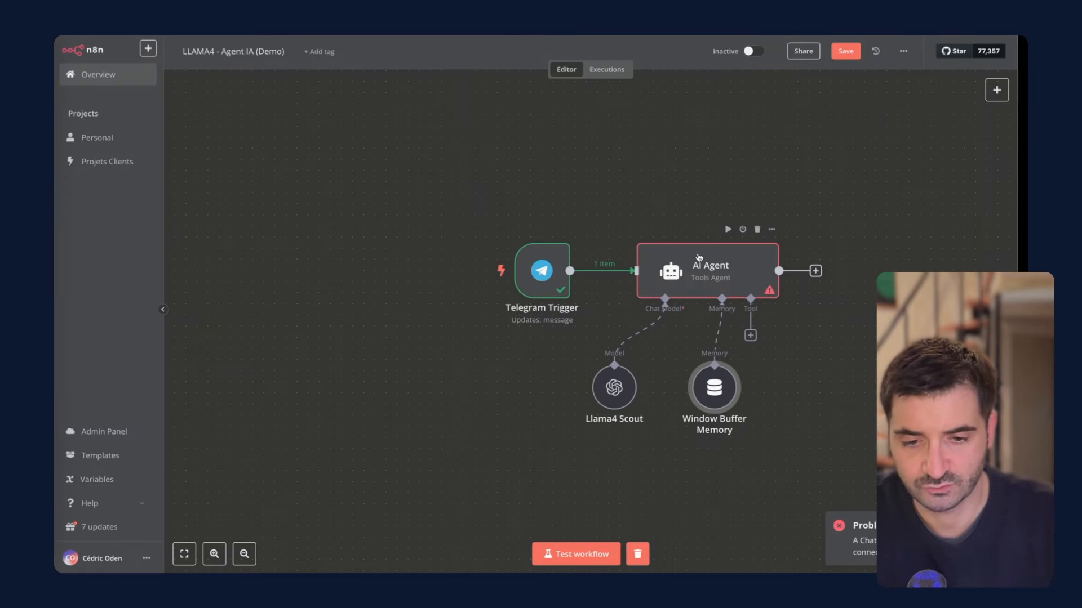
Step: Test-run the AI Agent with its model and memory attached, and inspect its output
mouse_move(718, 392)
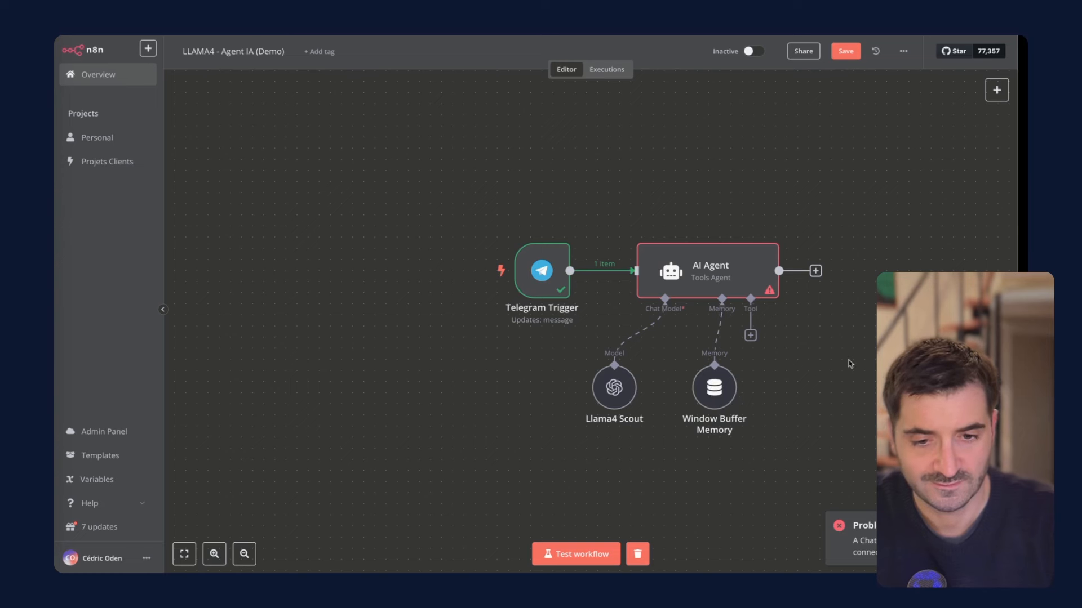
mouse_move(689, 249)
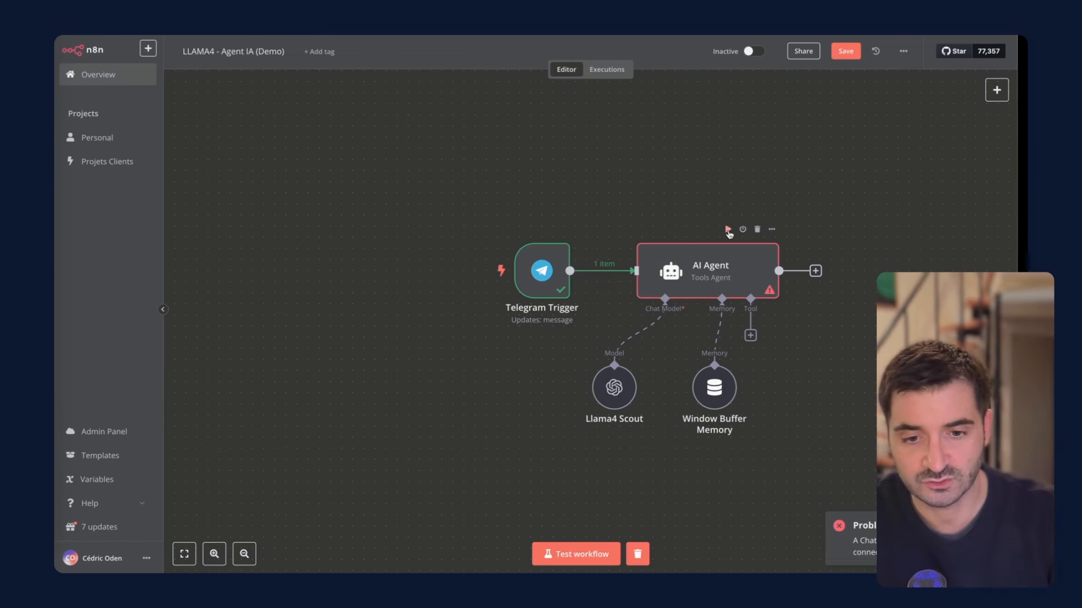
left_click(727, 229)
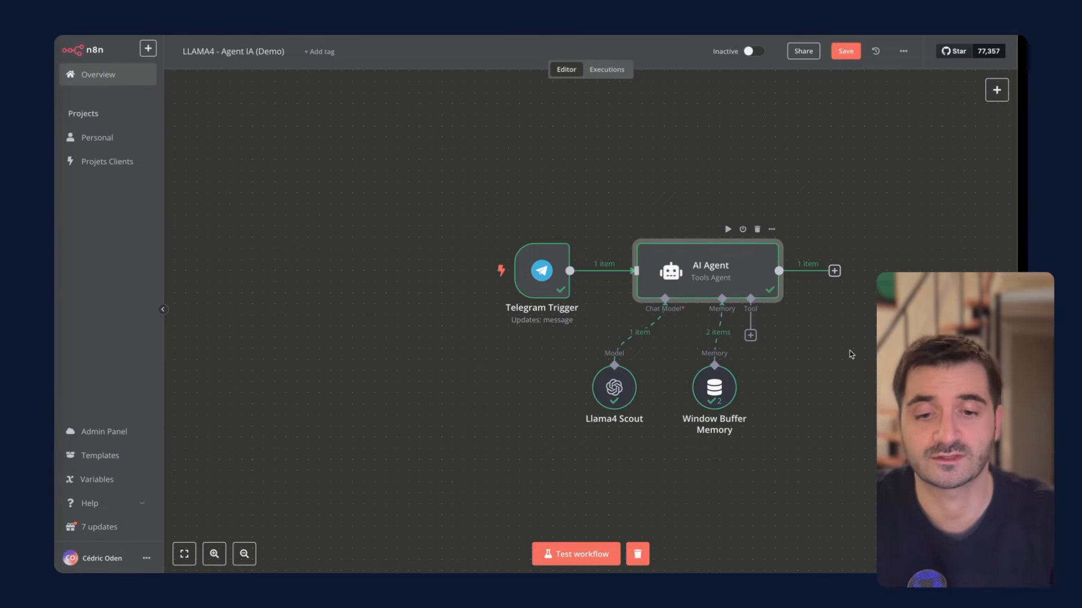
double_click(668, 248)
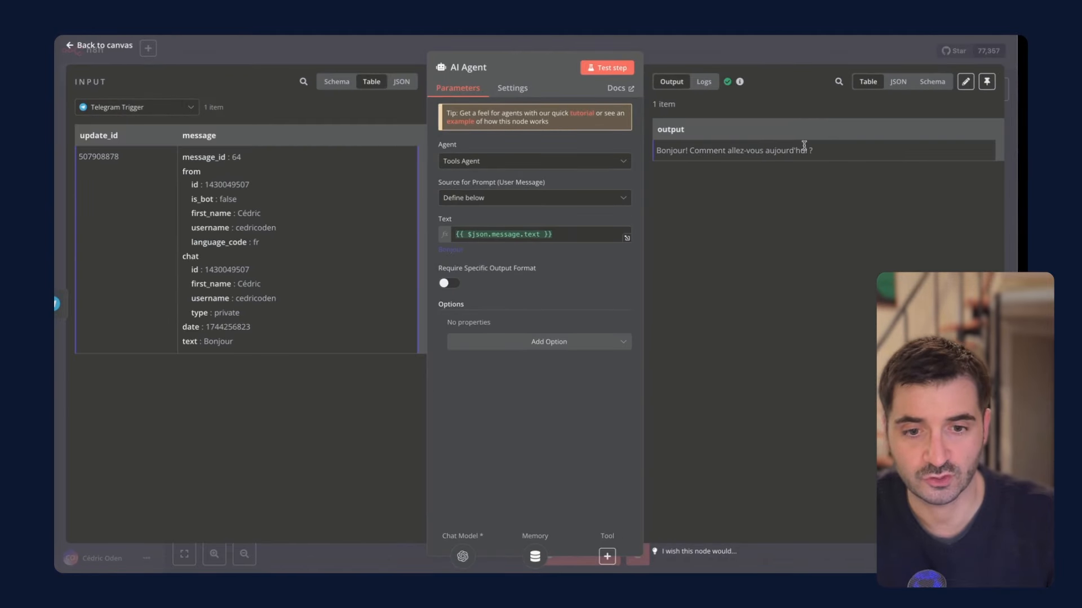
left_click(788, 56)
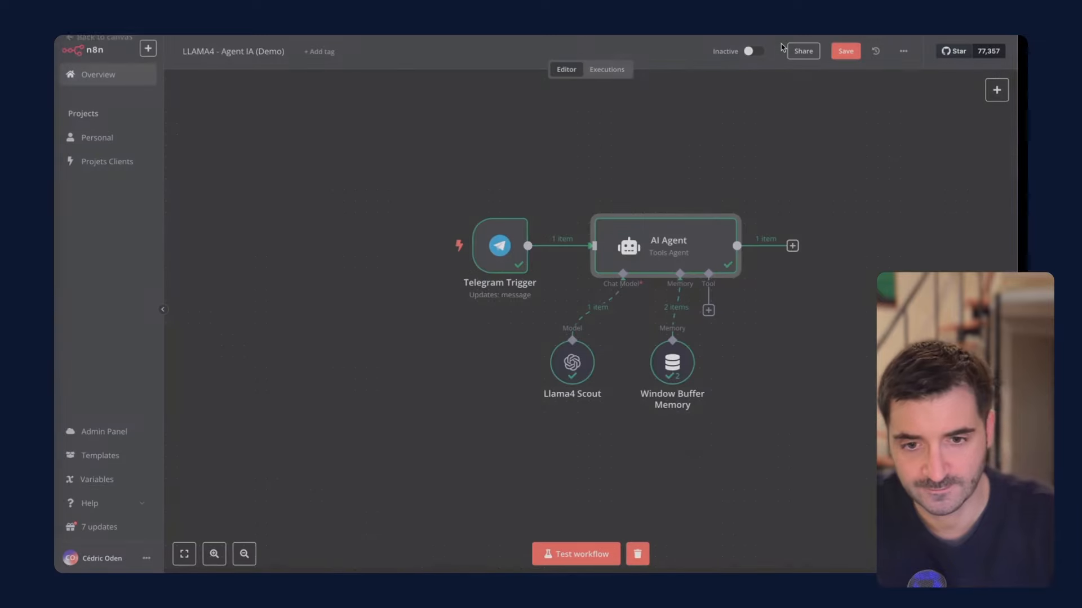
Step: Add a Telegram Send Message node after the AI Agent, with its Chat ID mapped to the Telegram Trigger's chat id
left_click(793, 246)
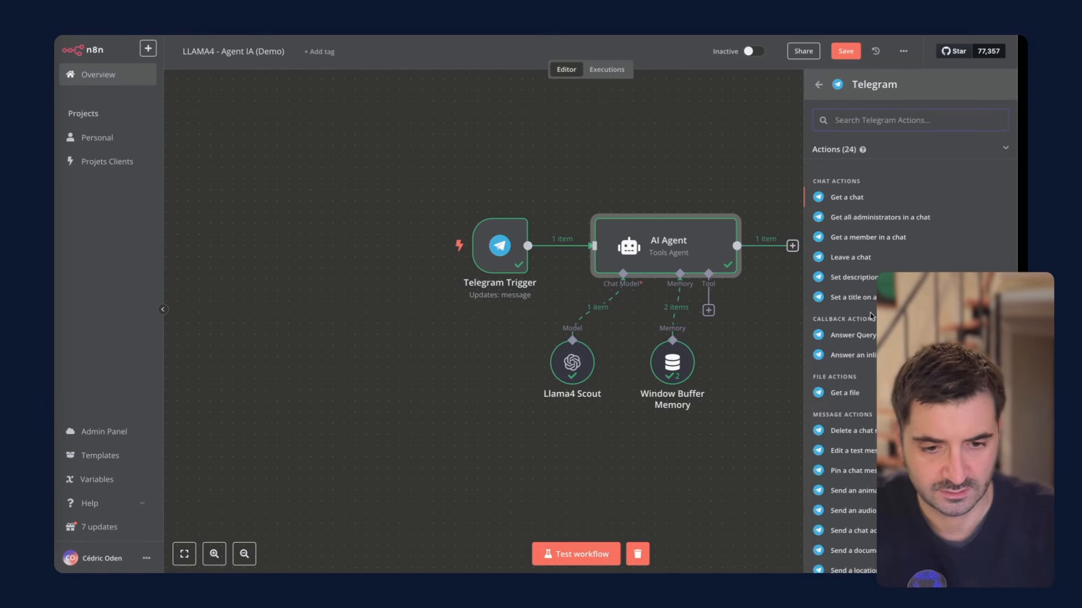
scroll(861, 393, "down", 5)
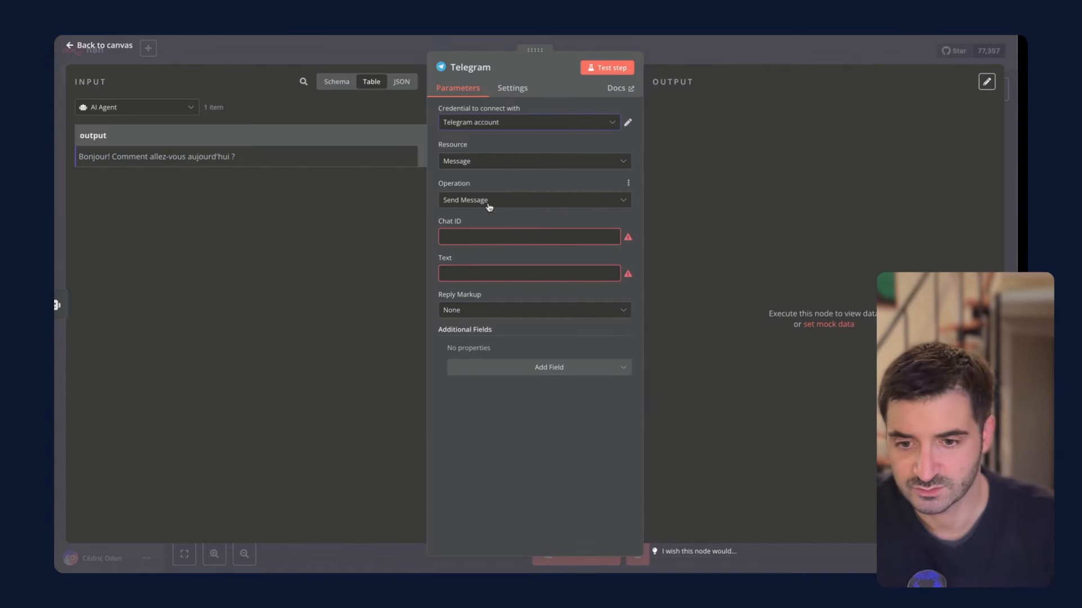
left_click(480, 236)
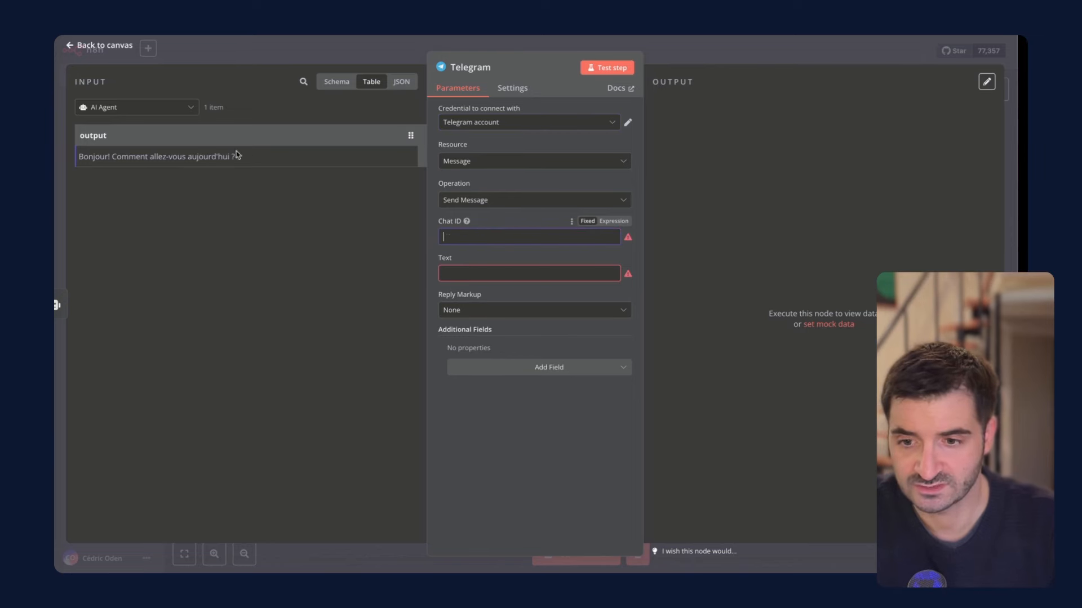
left_click(184, 112)
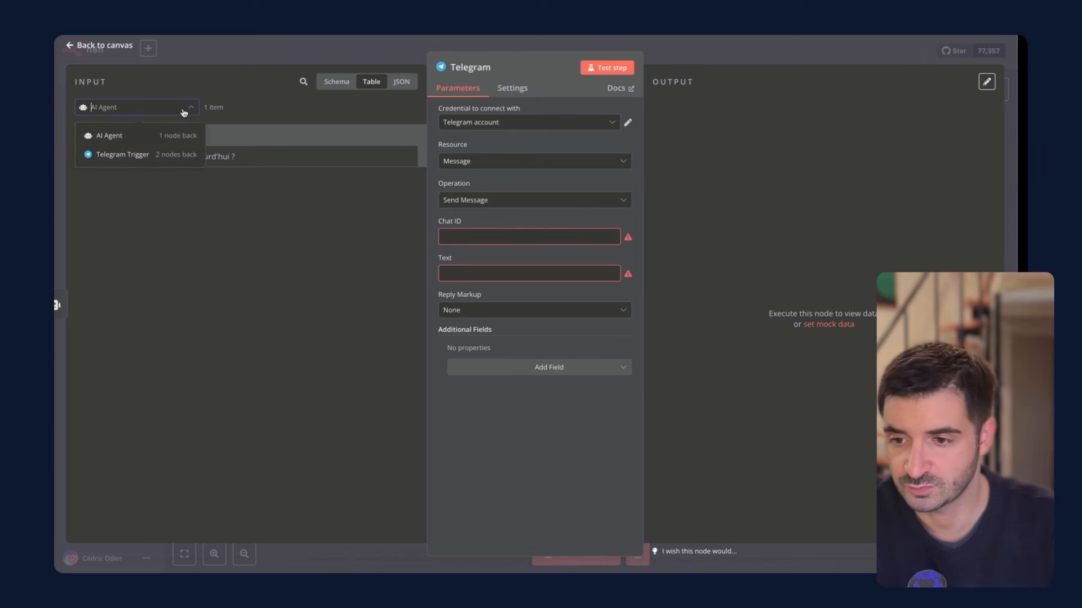
left_click(131, 160)
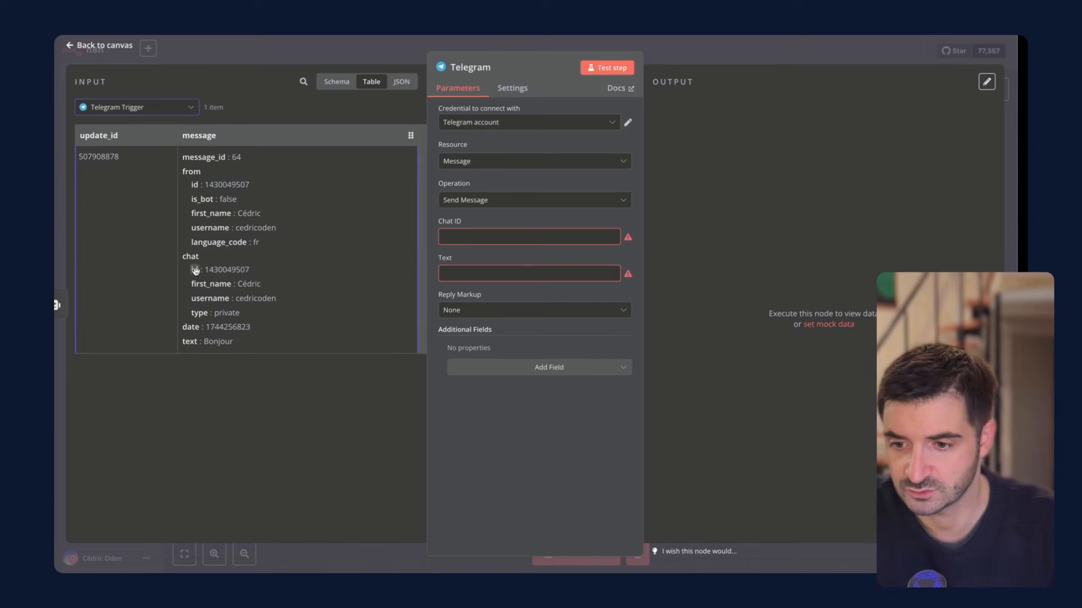
left_click_drag(194, 269, 484, 238)
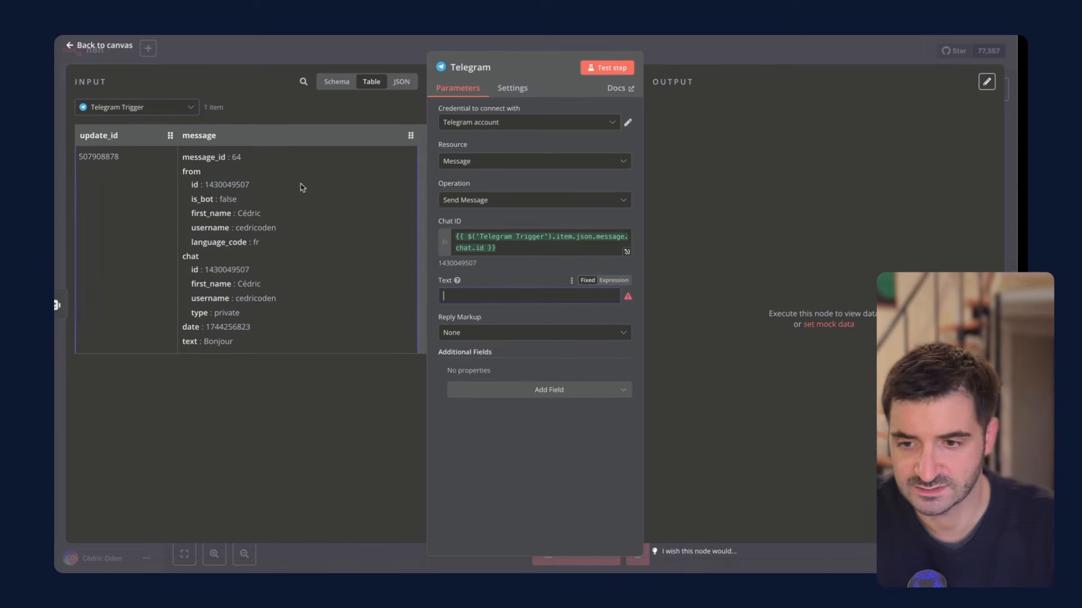
Step: Map the Telegram message's Text to the AI Agent's output
left_click(190, 111)
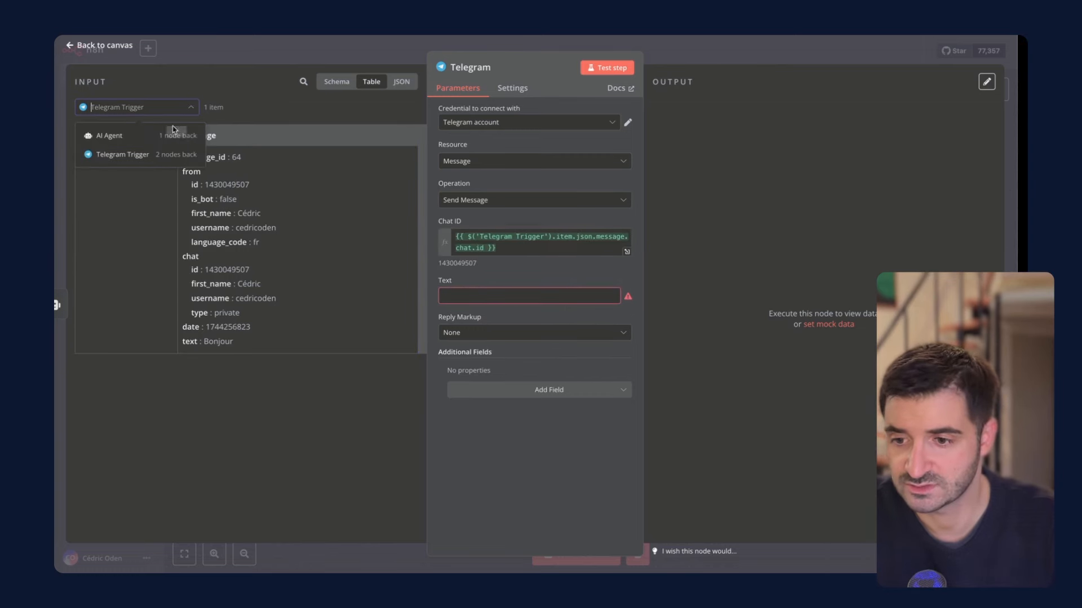
left_click(140, 135)
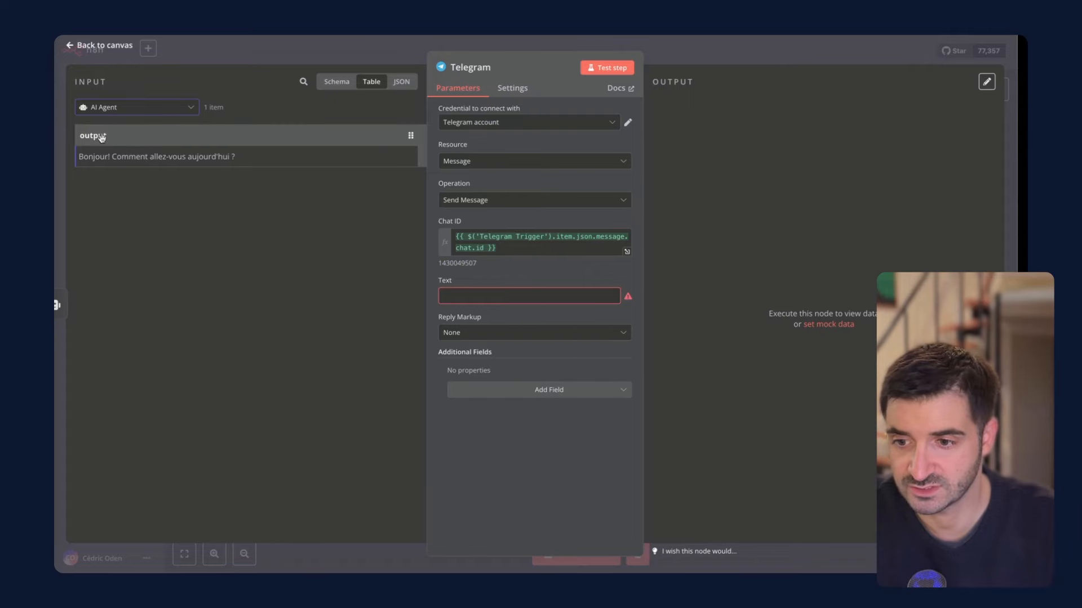
left_click_drag(98, 137, 458, 296)
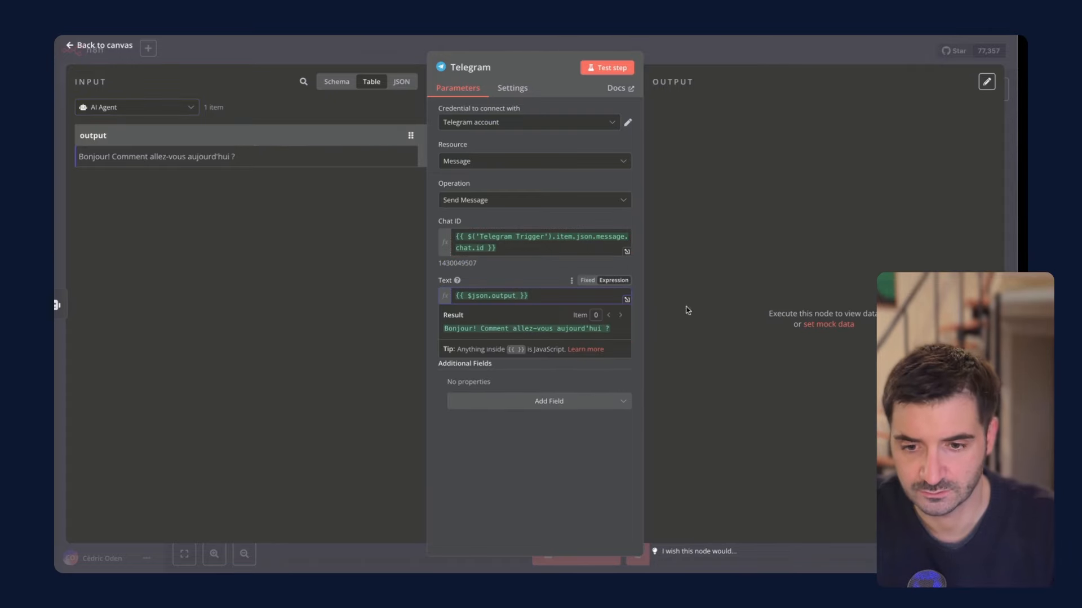
Step: Test-run the Telegram node from the canvas and inspect the sent reply and its n8n attribution line in the Telegram chat
left_click(721, 61)
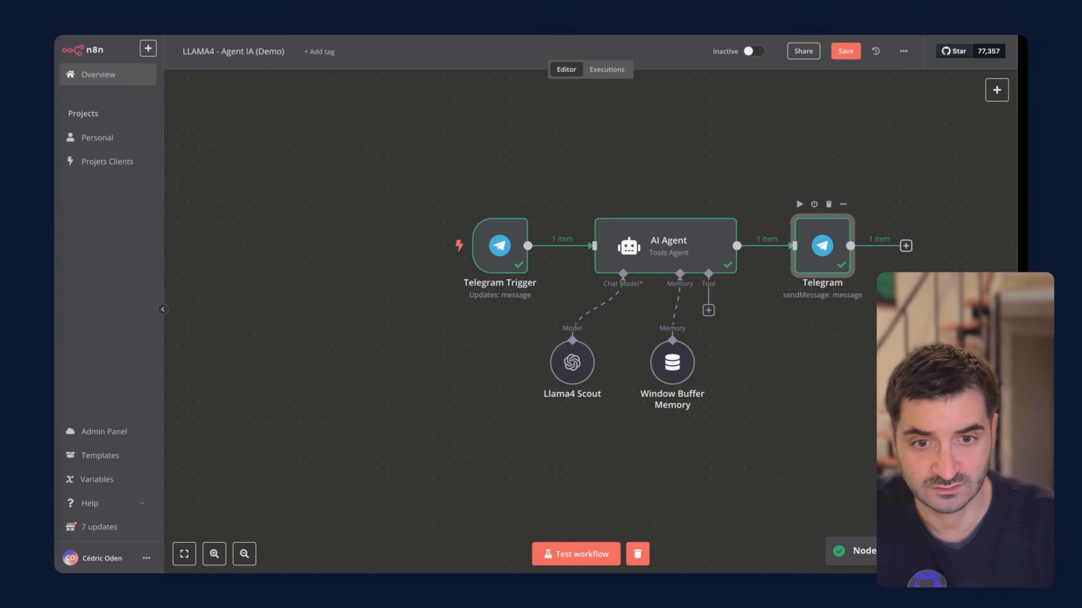
key("super+Tab")
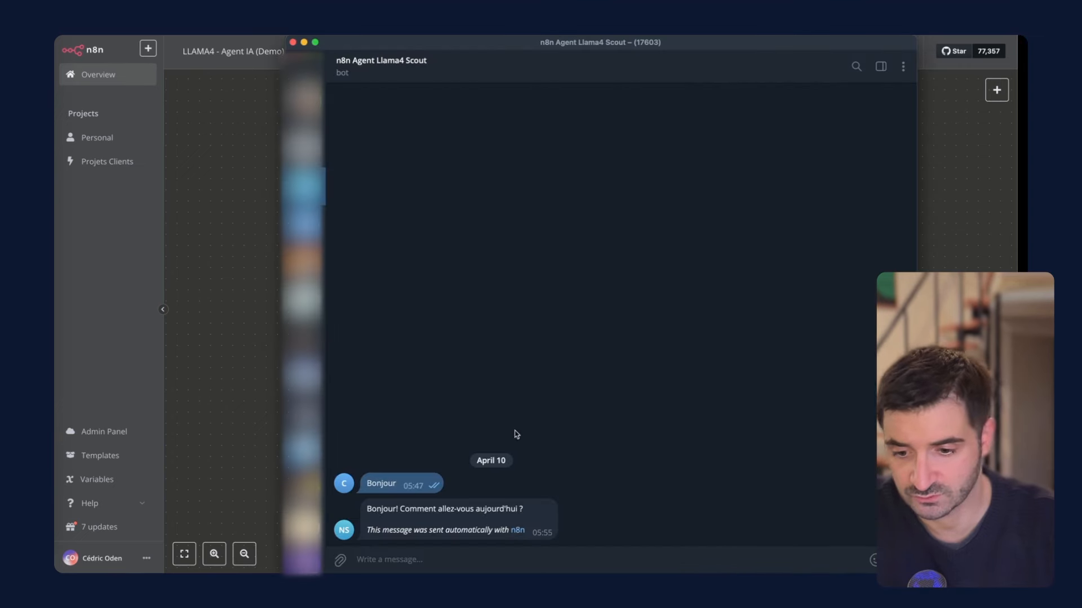
left_click_drag(367, 530, 498, 527)
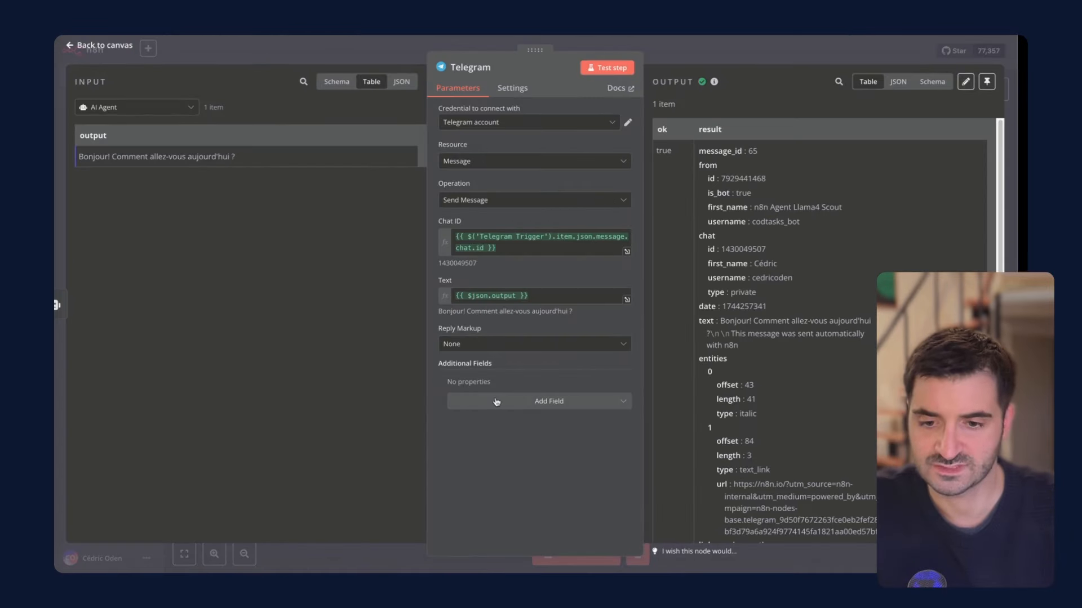
Step: Add the Append n8n Attribution field to the Telegram node, switch it off, and return to the canvas
left_click(496, 401)
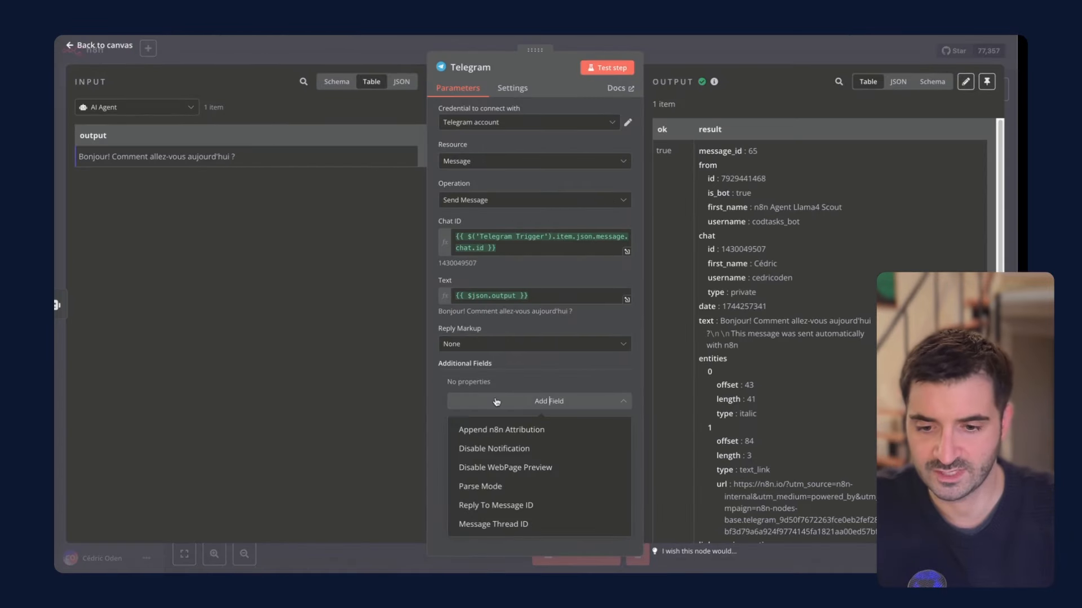
left_click(495, 430)
left_click(469, 397)
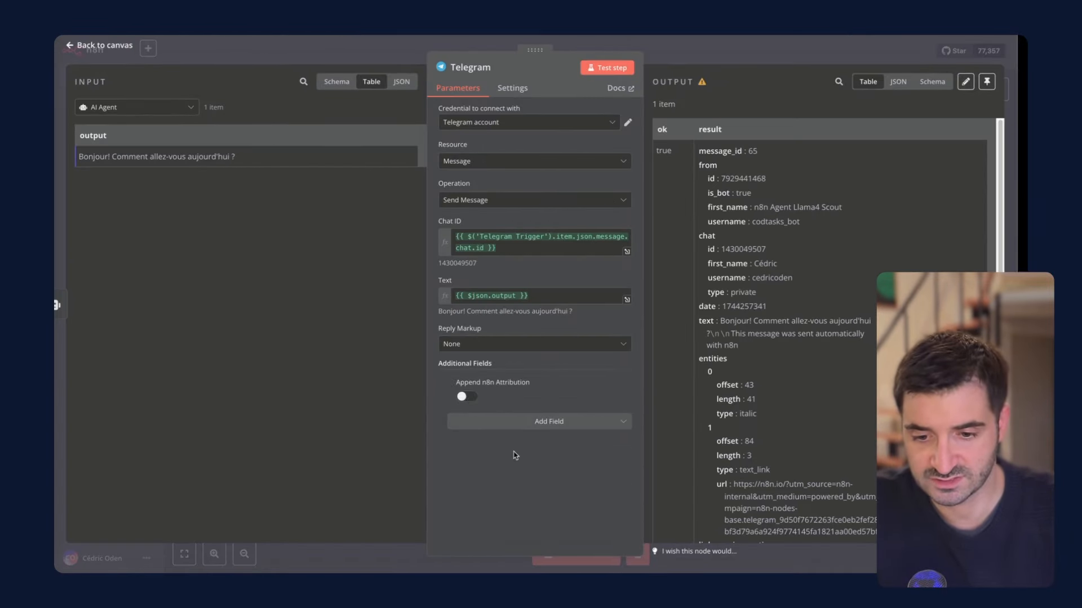
key("Escape")
Step: Run the Telegram node again and check the newly sent message in the Telegram chat before returning to n8n
left_click(800, 205)
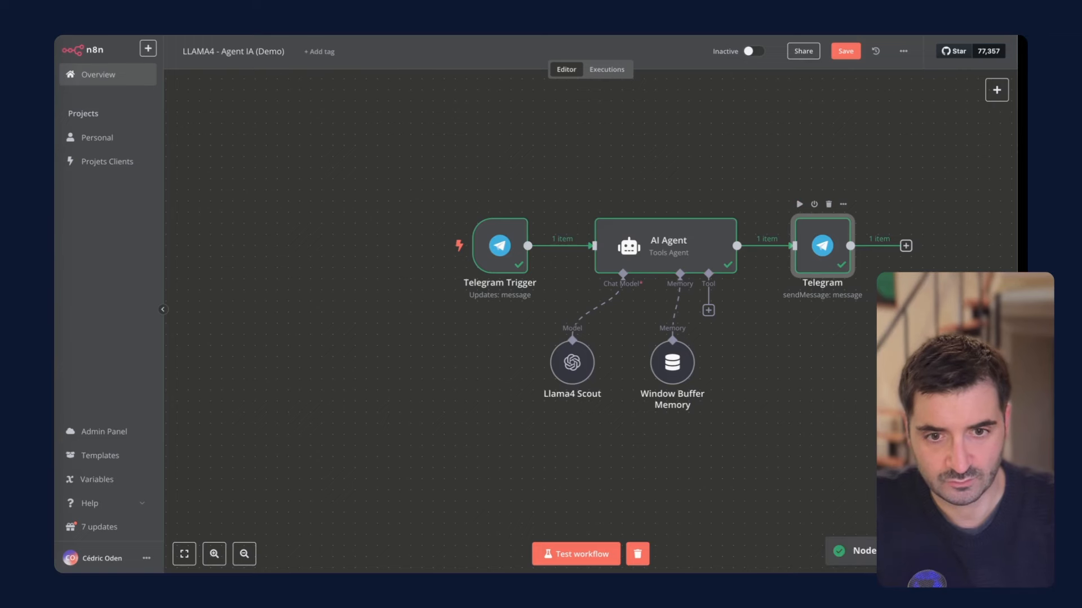
key("super+Tab")
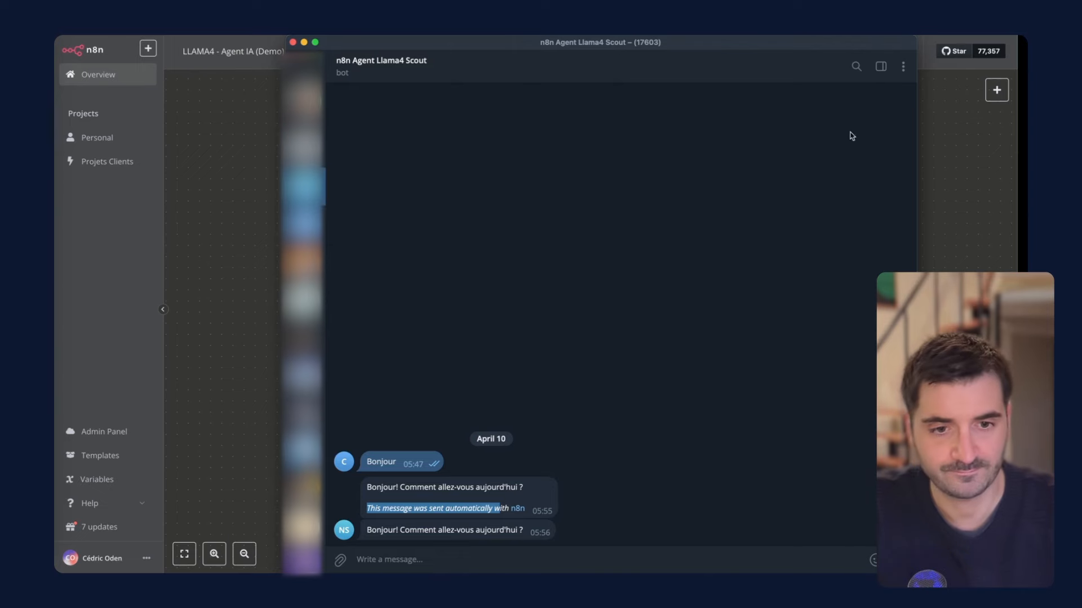
key("super+Tab")
Step: Save the workflow and activate it
left_click(846, 52)
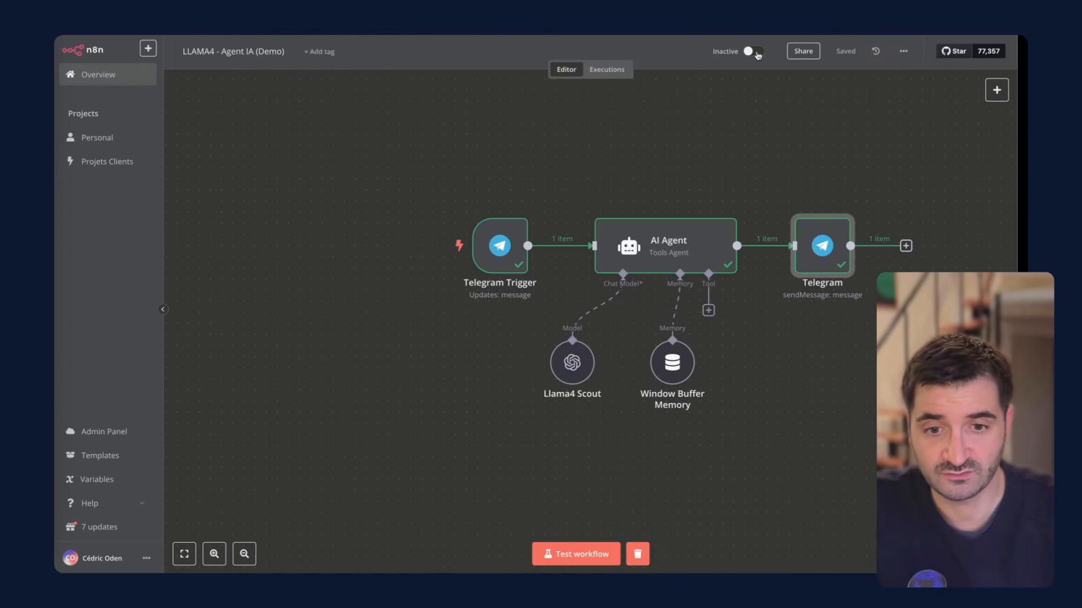
left_click(755, 52)
left_click(639, 340)
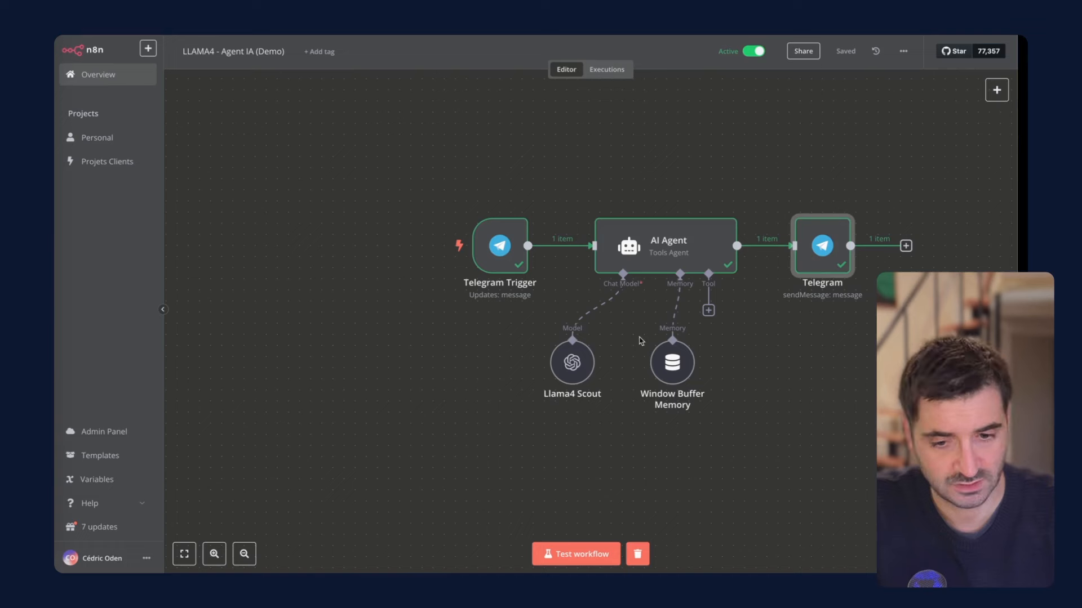
Step: Send the bot "Donne moi la définition du nombre Pi ?" in Telegram, read through its answer, and return to the n8n canvas
scroll(744, 367, "right", 2)
scroll(745, 366, "down", 1)
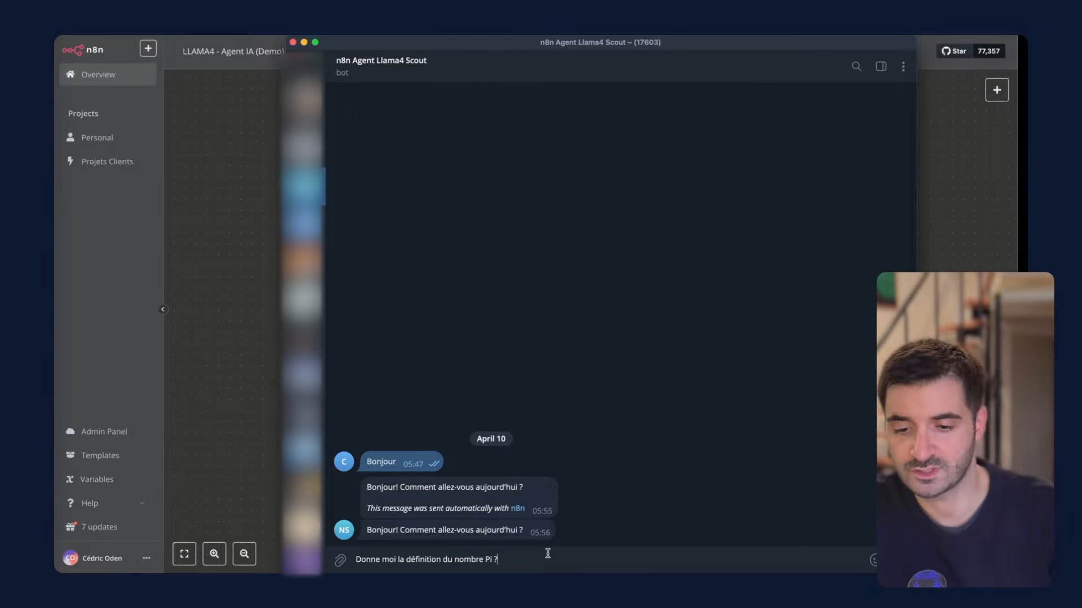
key("Return")
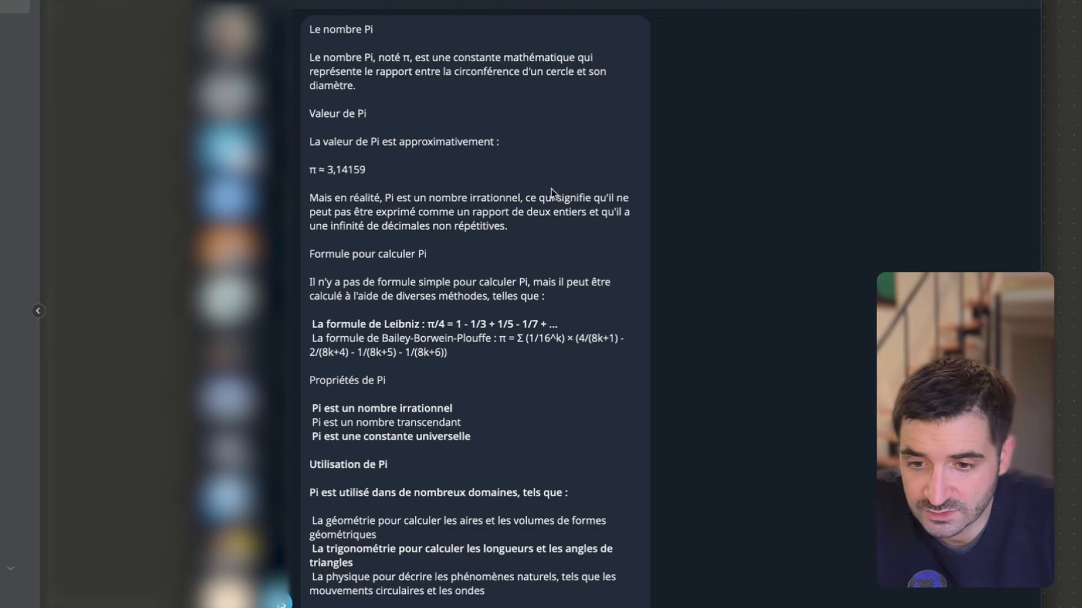
scroll(551, 188, "down", 3)
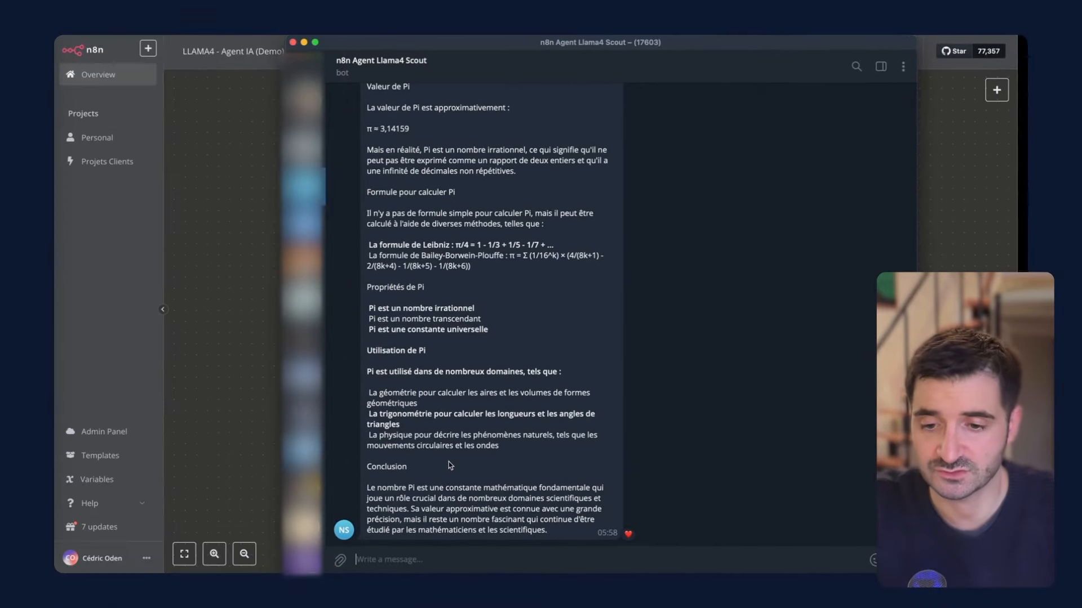
left_click(944, 249)
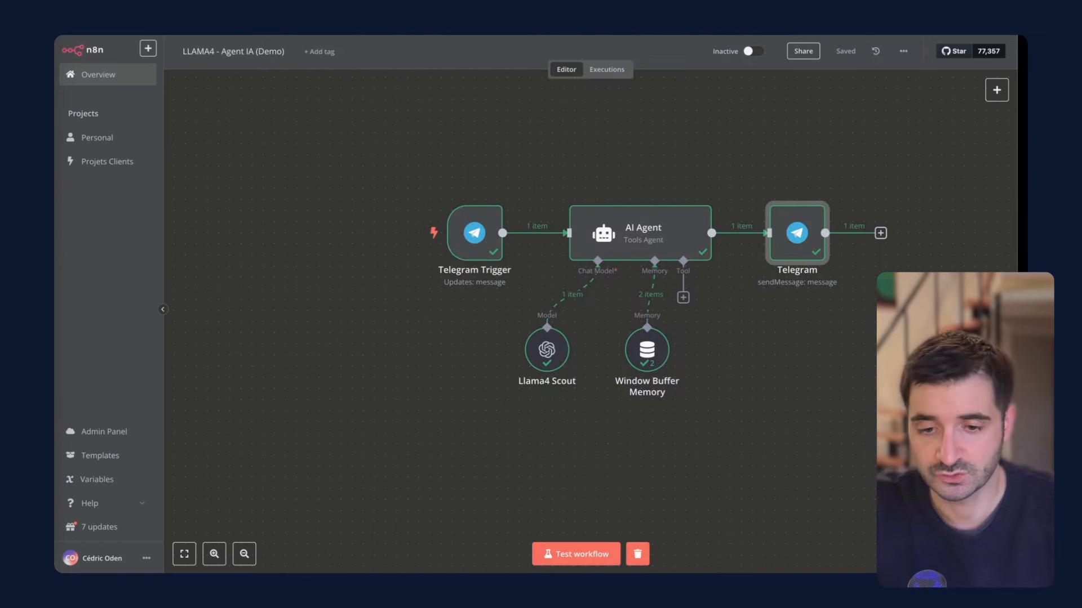
scroll(631, 298, "down", 1)
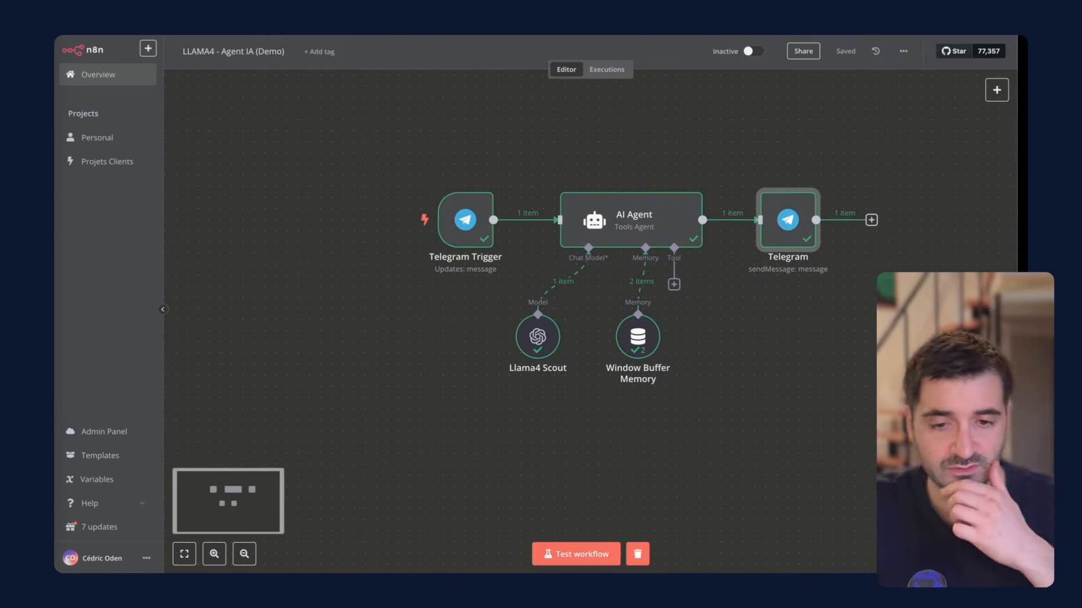